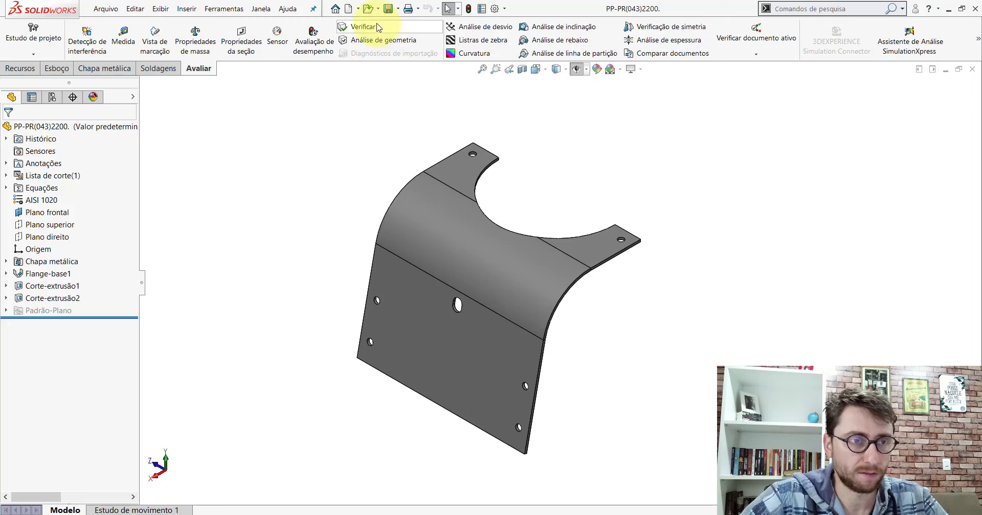
- Create a new part, switch to isometric view and start a sketch on Plano direito
left_click(348, 9)
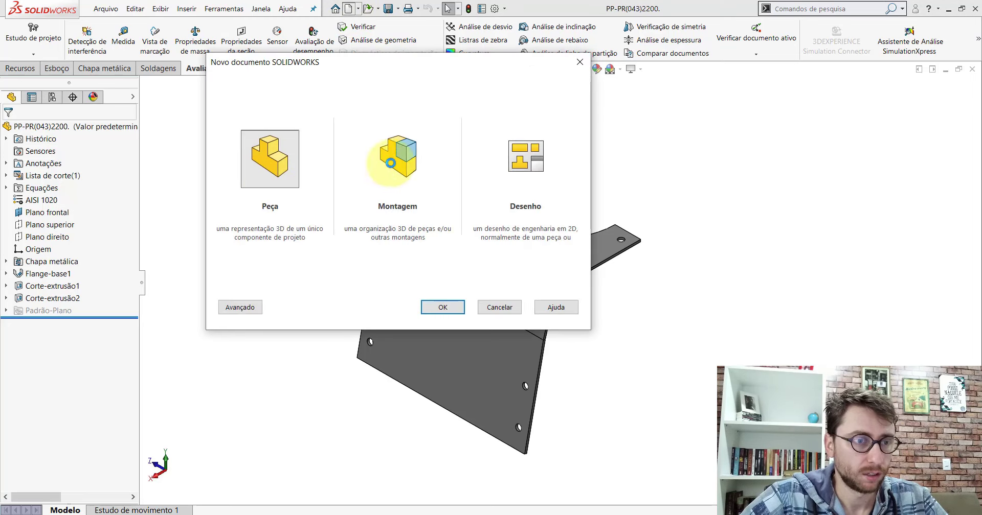
key("Return")
left_click(535, 69)
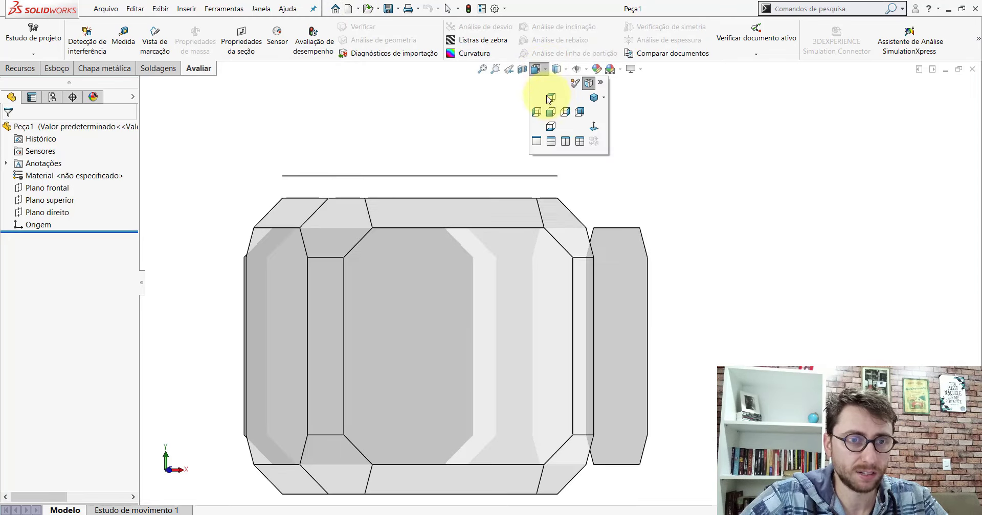
left_click(593, 99)
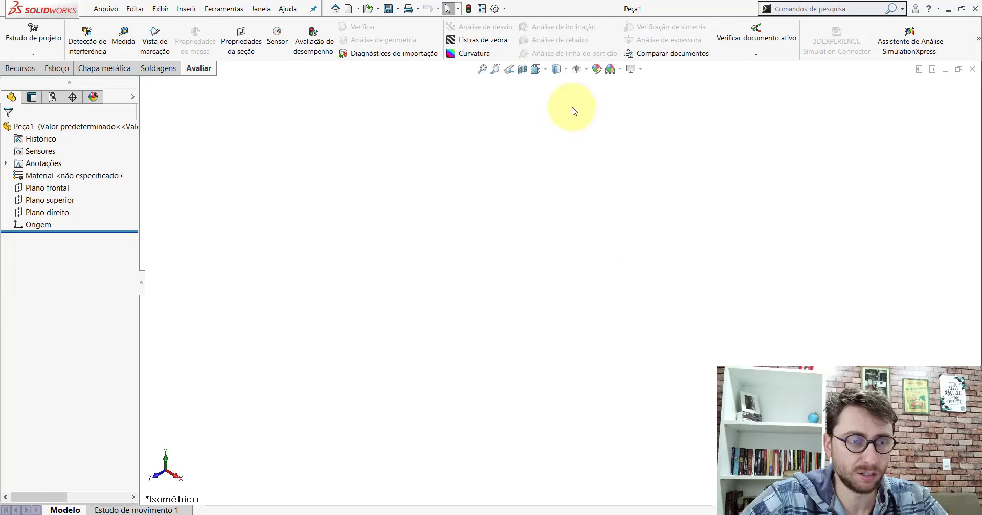
left_click(53, 215)
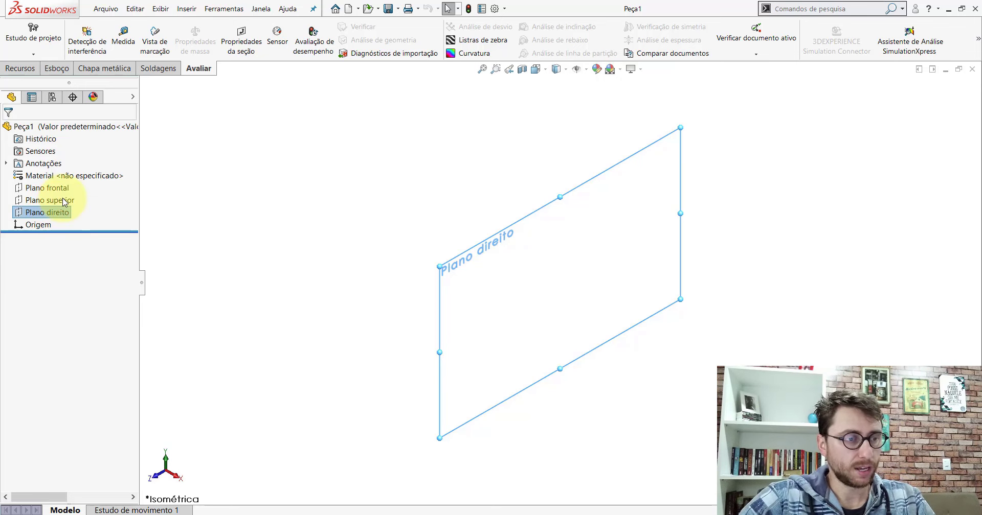
key("s")
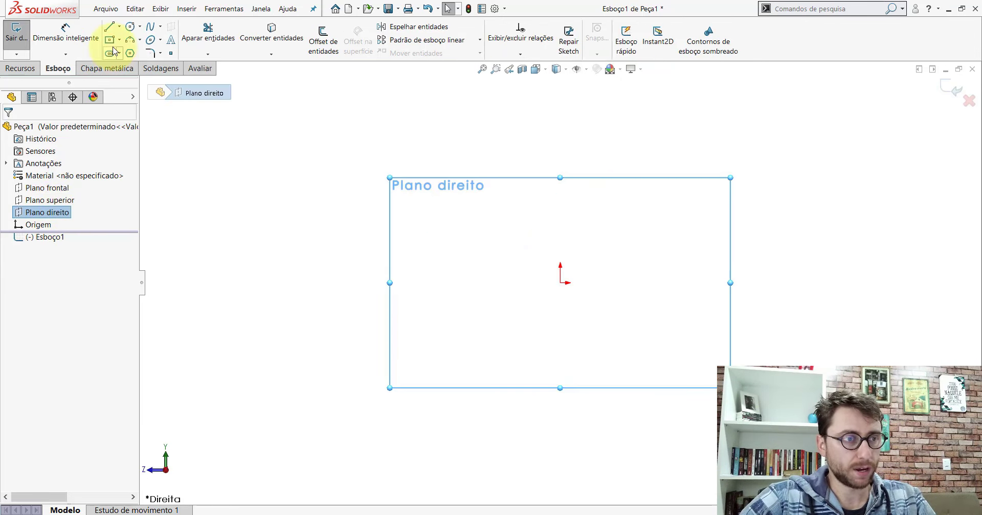
- Draw an inclined line from the origin, a tangent arc, then a final straight line
left_click(110, 28)
scroll(665, 256, "up", 3)
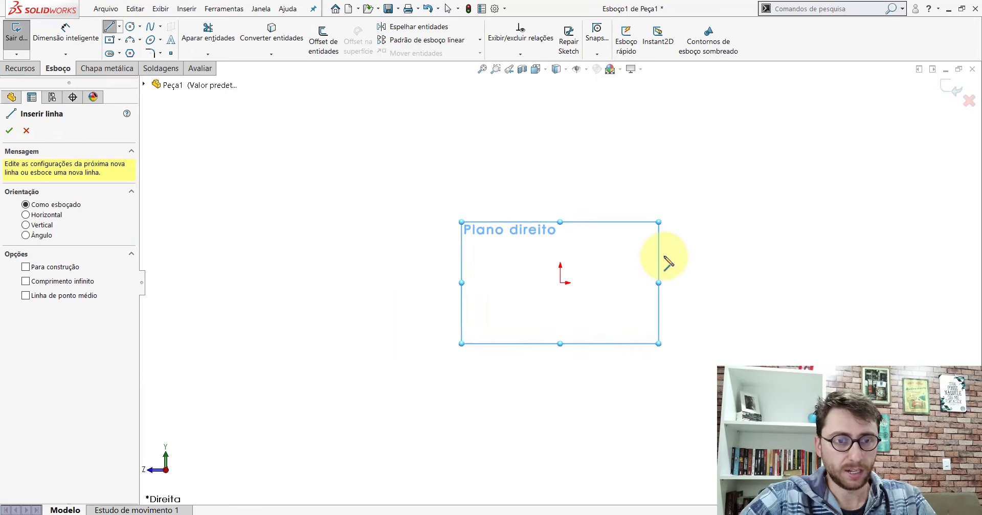
scroll(485, 301, "down", 3)
left_click(463, 308)
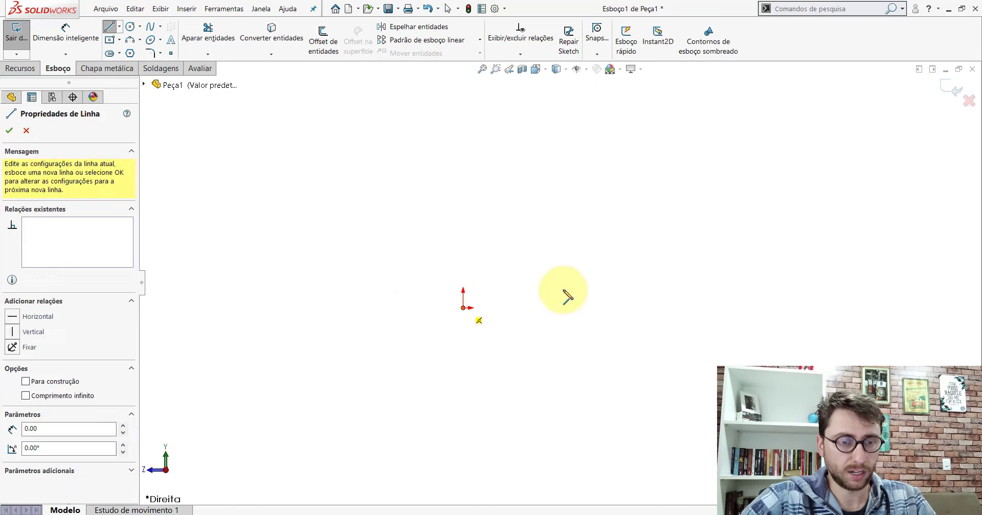
left_click(534, 148)
scroll(562, 158, "up", 2)
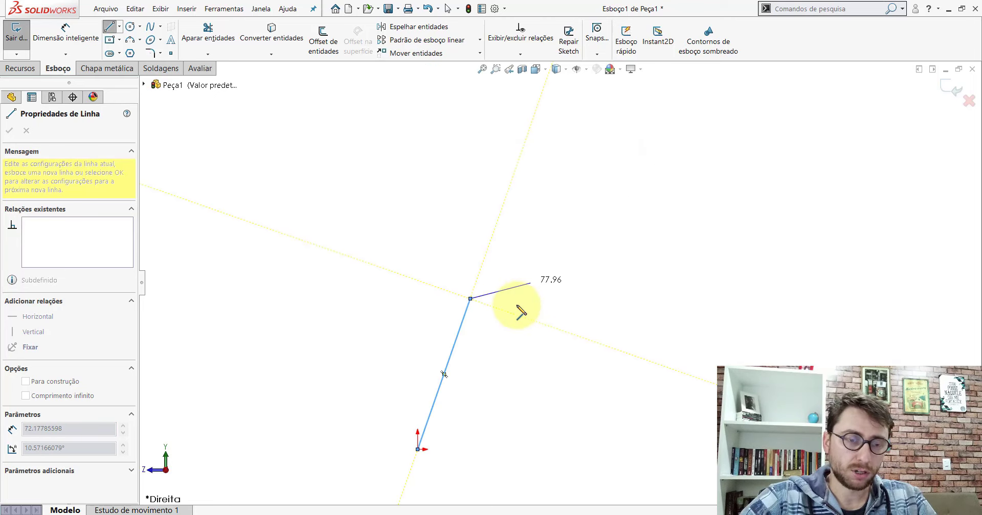
scroll(511, 322, "down", 2)
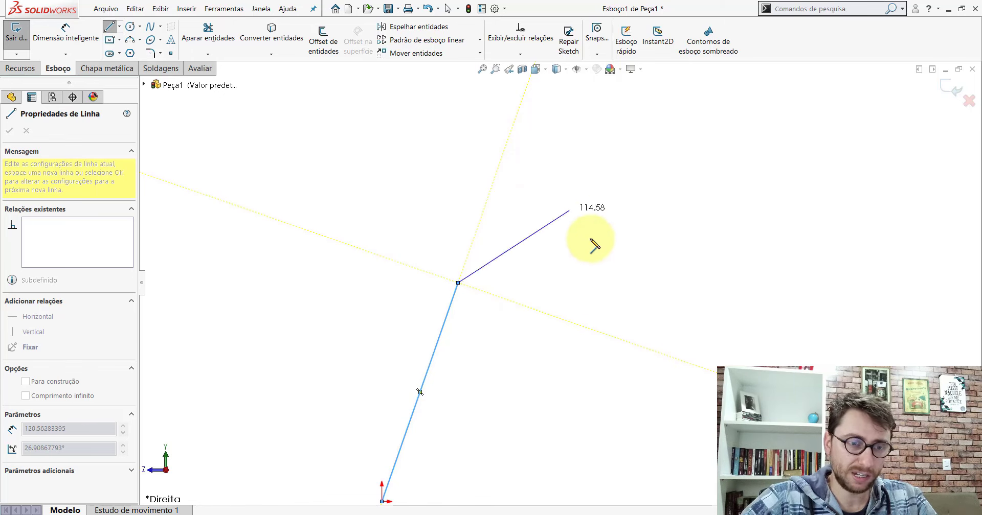
scroll(506, 270, "down", 1)
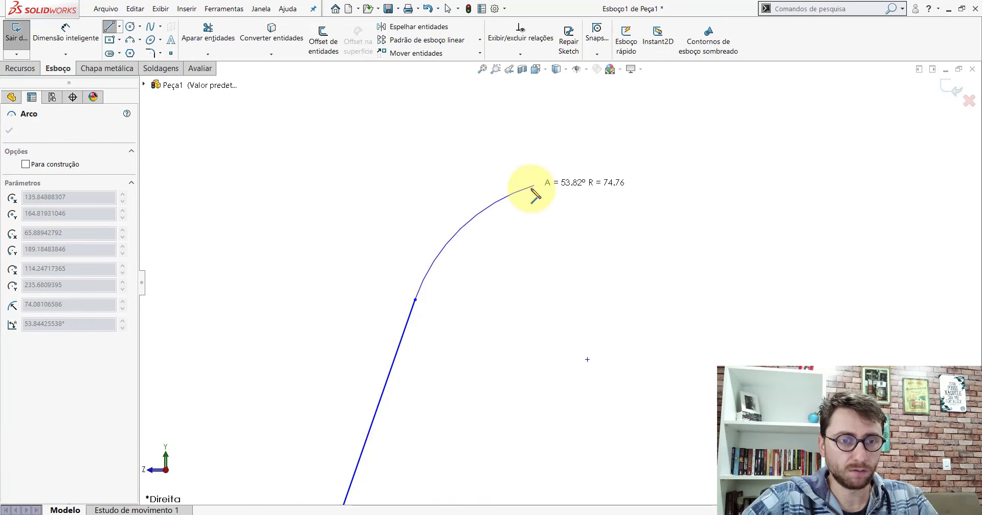
left_click(537, 189)
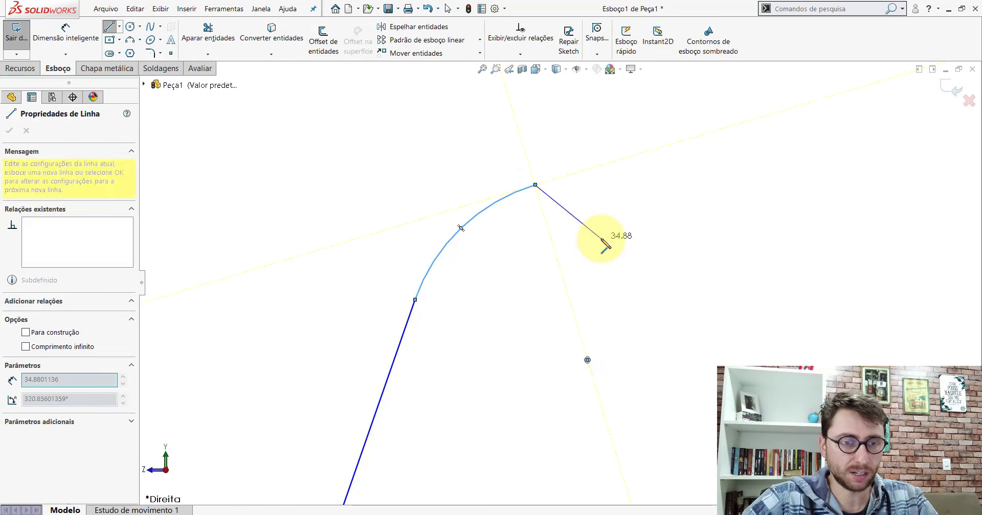
key("z")
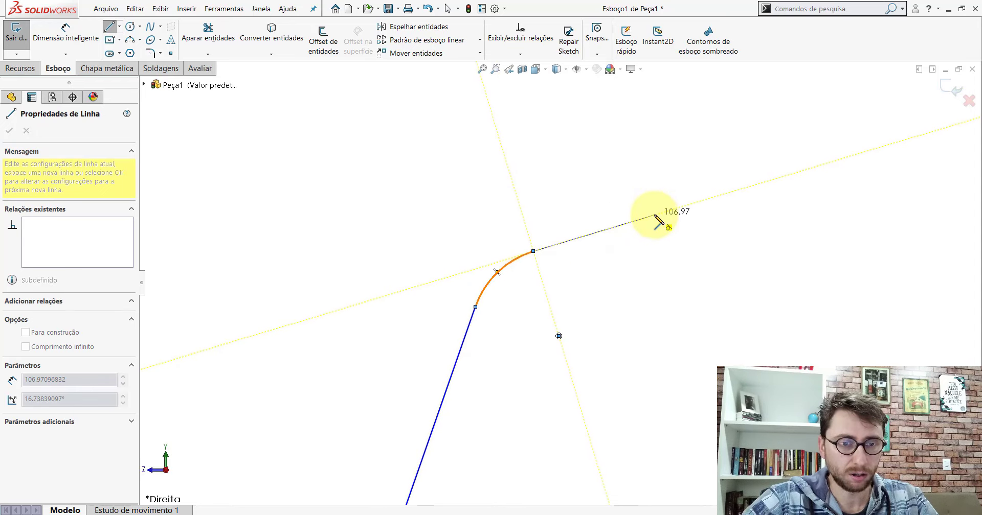
left_click(655, 216)
key("Escape")
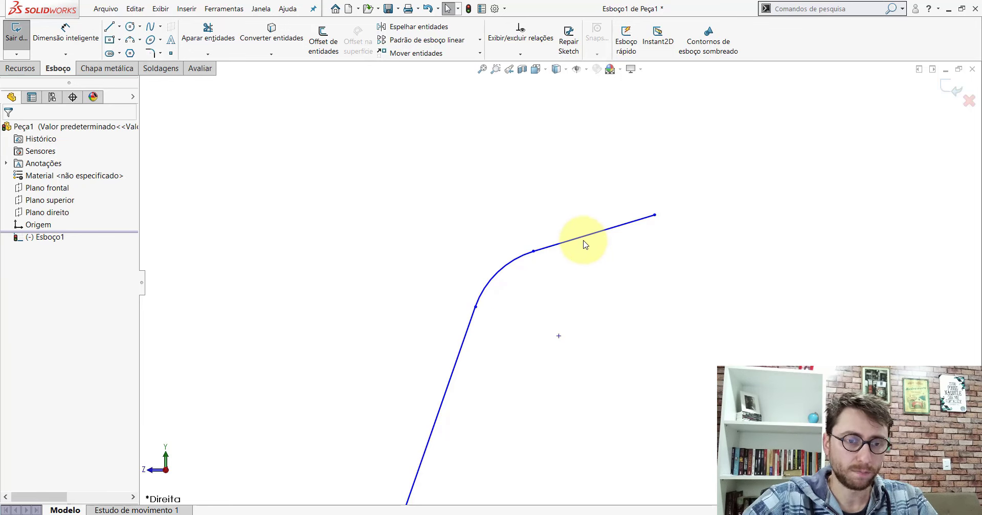
scroll(591, 263, "down", 2)
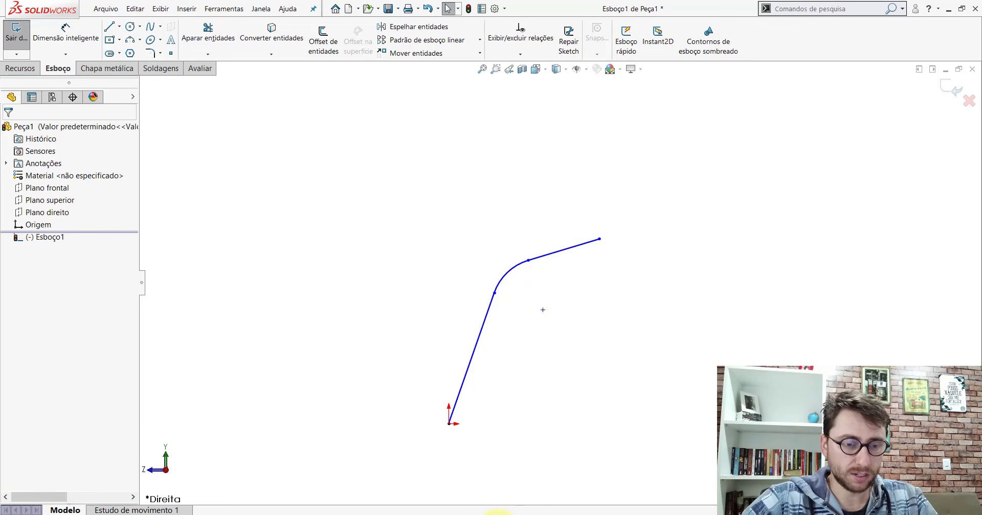
- View the reference part PP-PR(043)2200 from the Back orientation
left_click(487, 491)
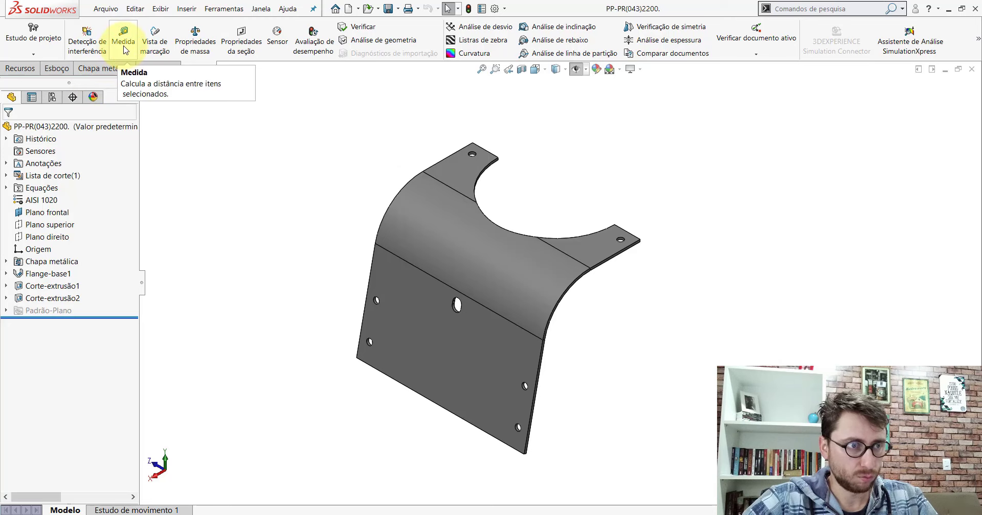
left_click(535, 70)
left_click(499, 354)
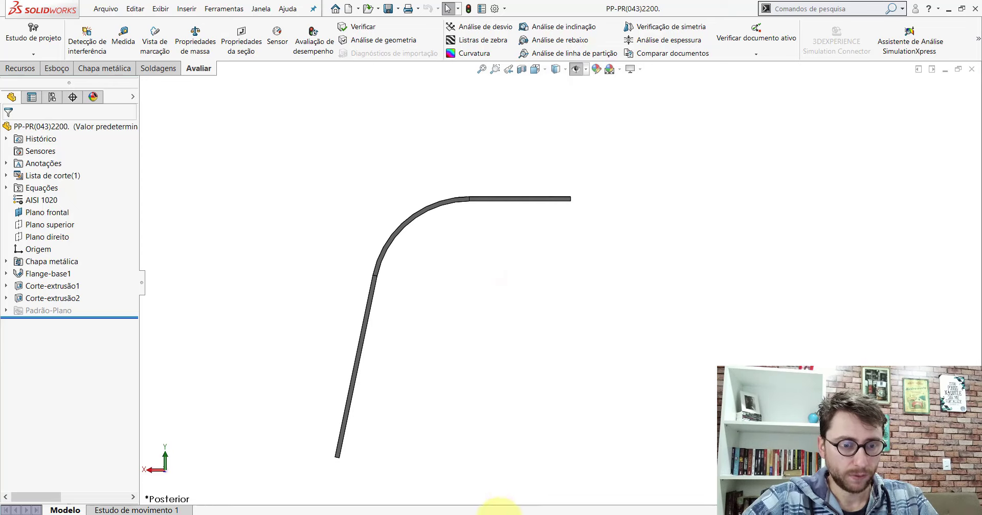
- In the Peça1 sketch, make the final top line horizontal with Tornar horizontal
left_click(601, 465)
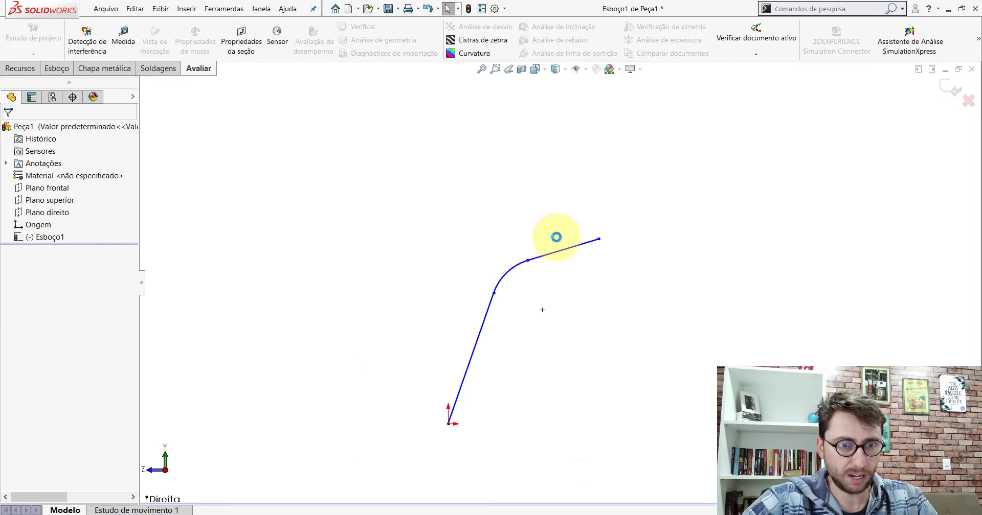
left_click(536, 69)
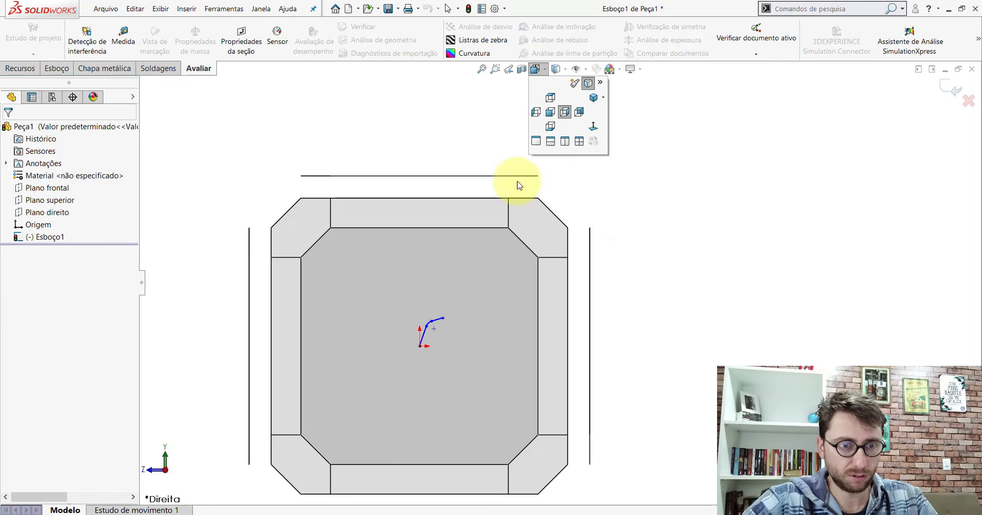
left_click(465, 313)
scroll(562, 253, "up", 5)
scroll(663, 268, "down", 2)
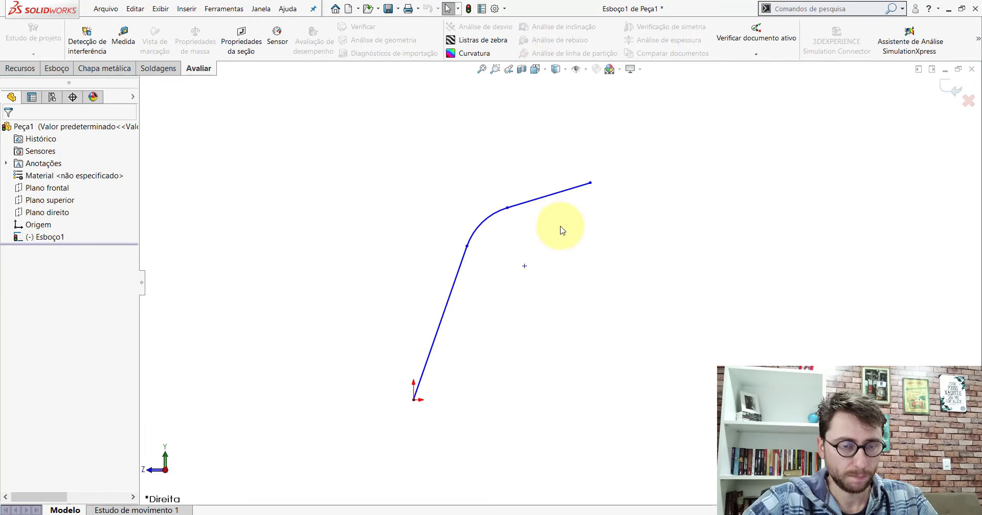
left_click(526, 205)
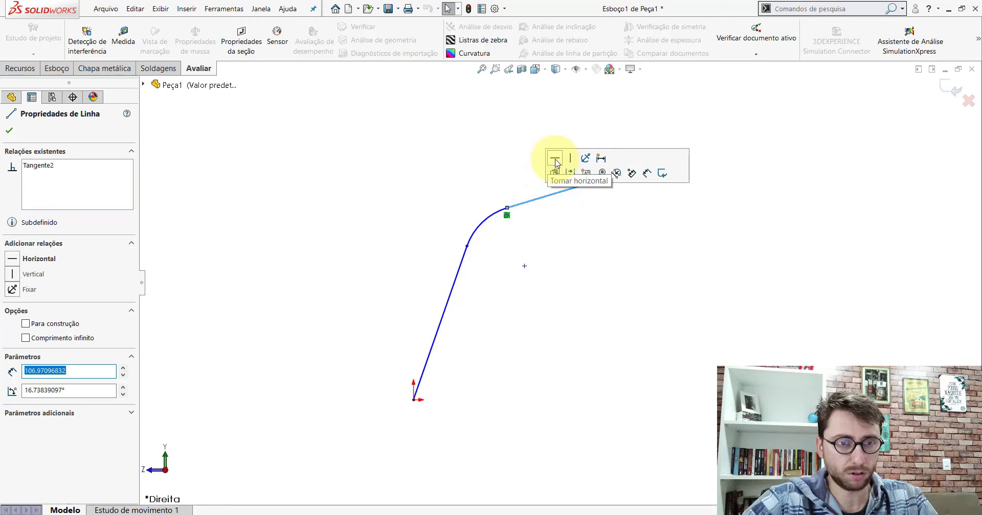
left_click(574, 277)
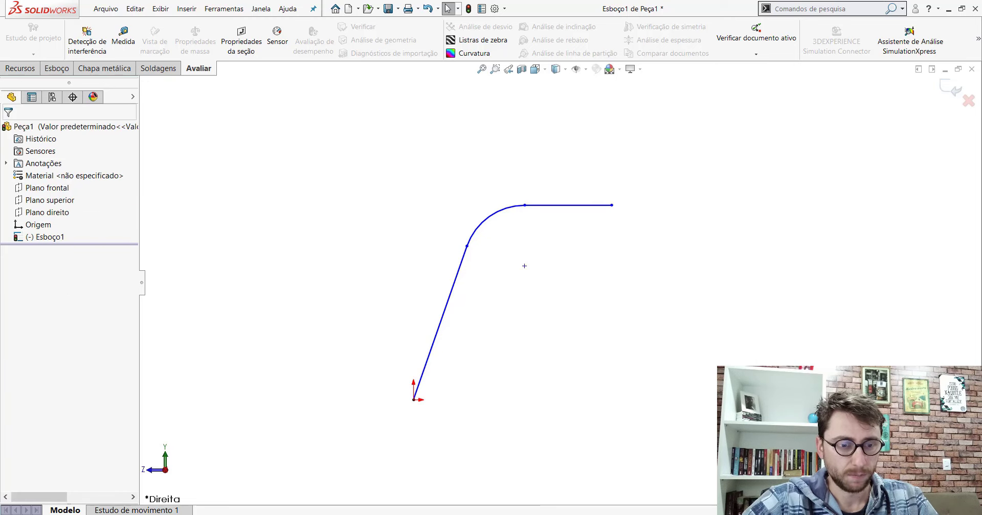
left_click(474, 504)
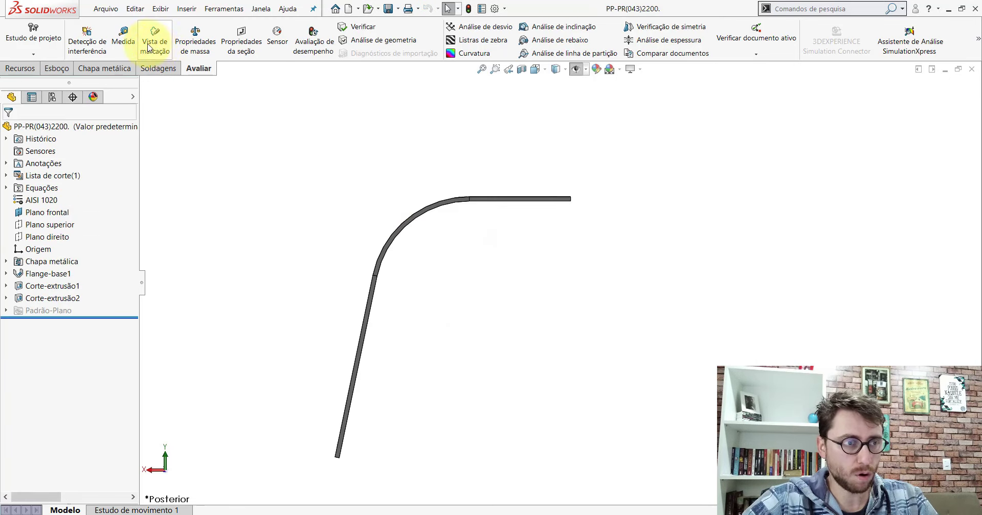
- Measure the reference's top edge (75 mm) and its 71.42 × 58.08 mm inclined-edge offset, then return to Esboço1
left_click(123, 38)
left_click(508, 197)
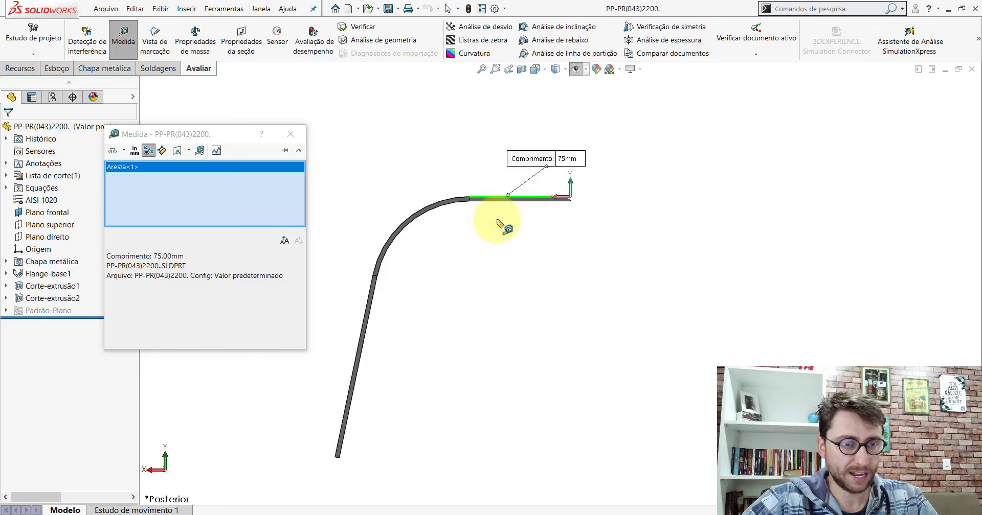
left_click(373, 290)
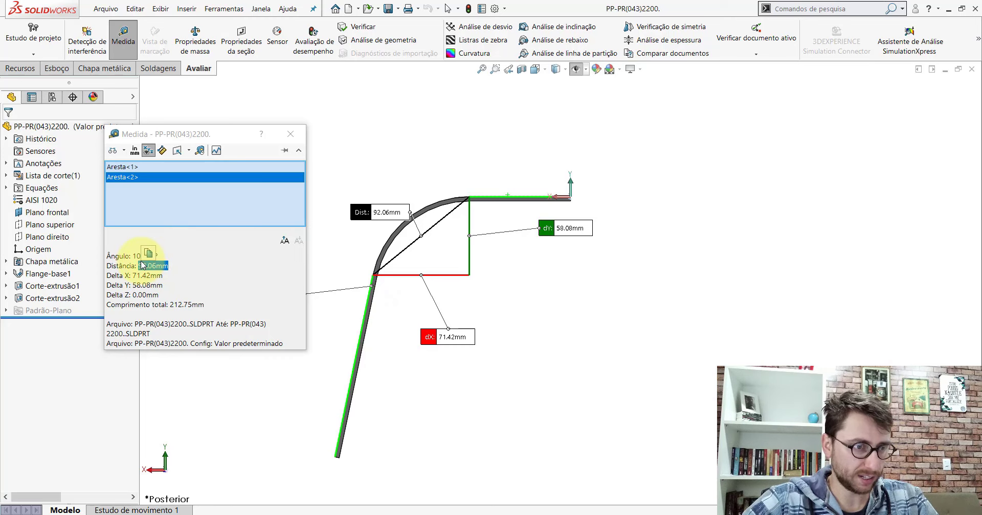
left_click(289, 135)
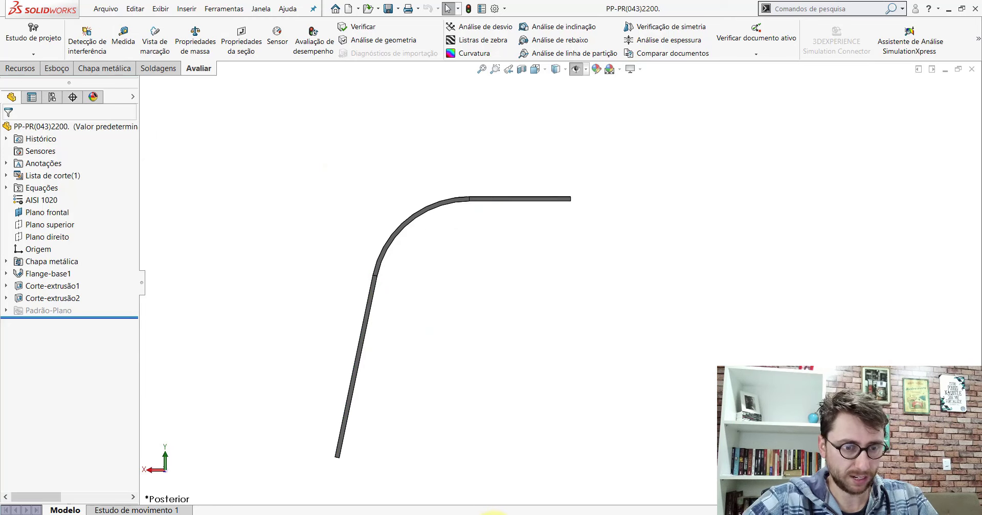
left_click(57, 68)
- Dimension the angle between the horizontal and inclined sketch lines at 101.76°
left_click(65, 30)
left_click(566, 206)
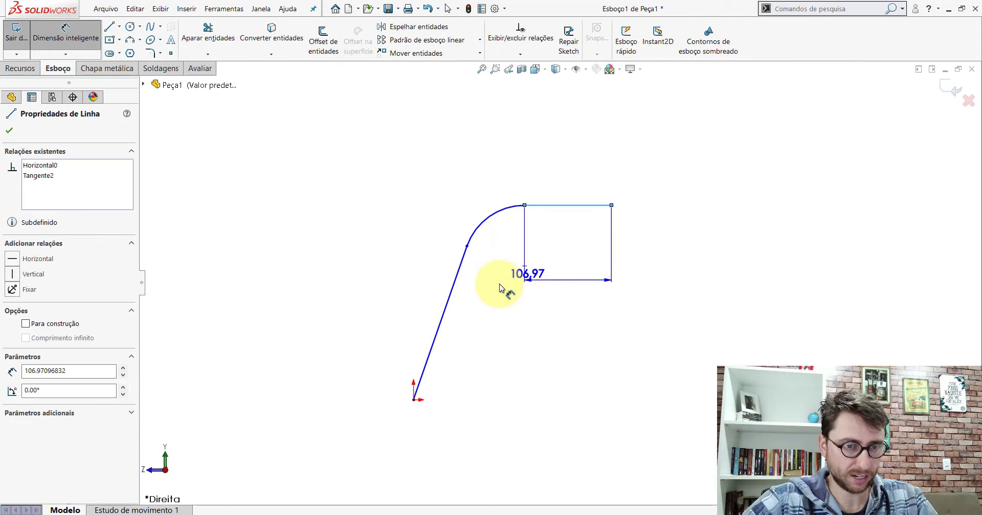
left_click(458, 273)
left_click(566, 359)
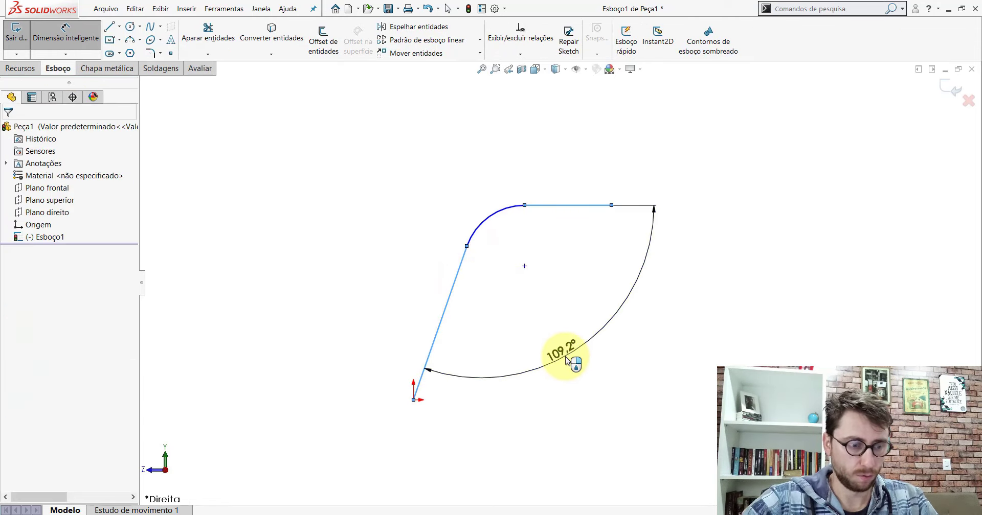
type("101,76")
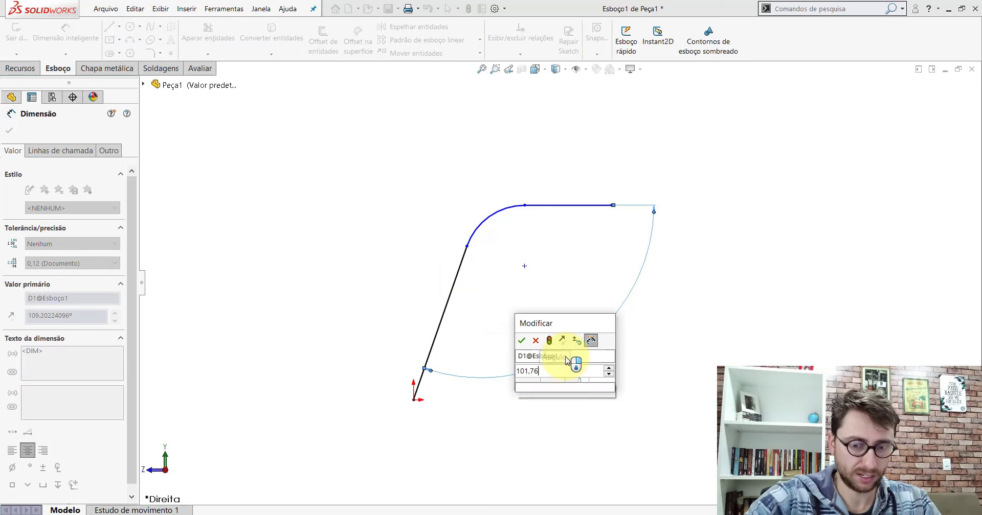
key("Return")
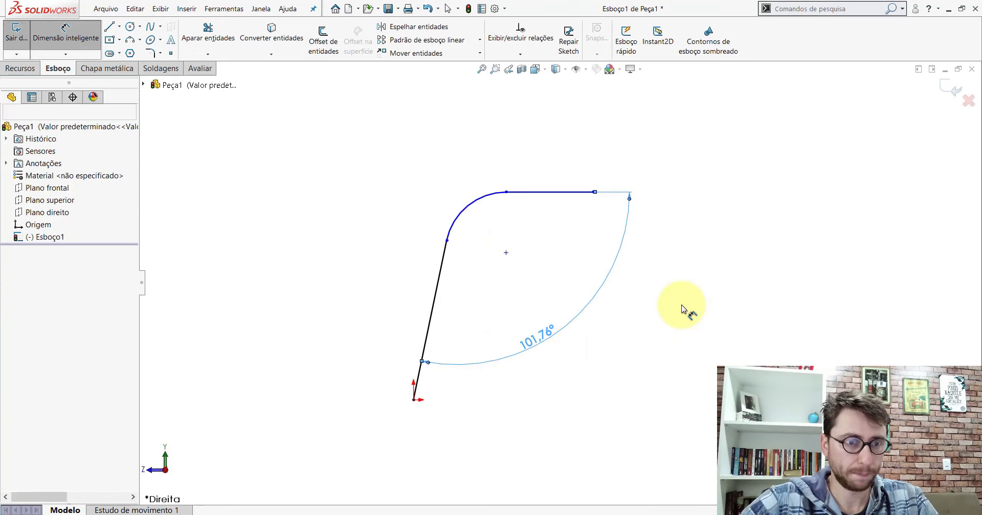
key("Escape")
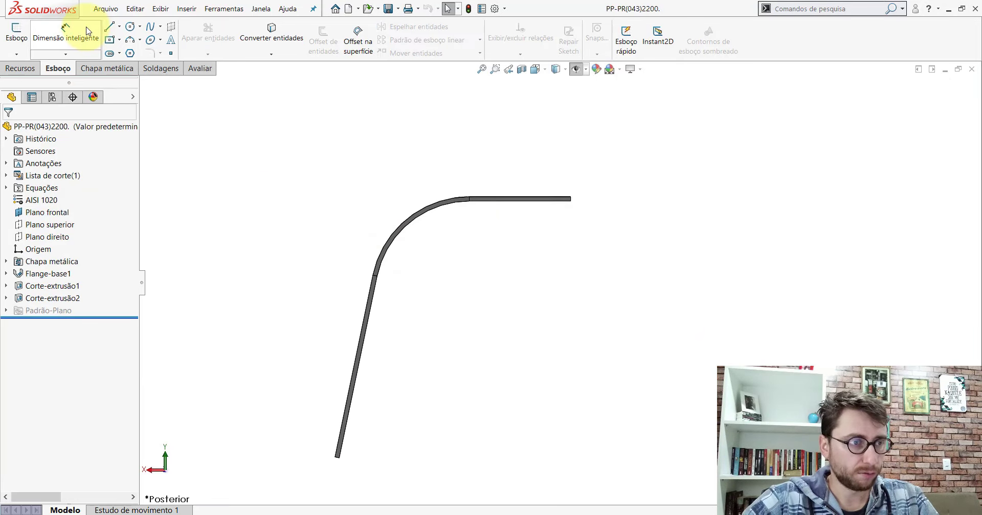
- Measure the slanted straight edge of the reference part with Medida
left_click(197, 69)
left_click(123, 35)
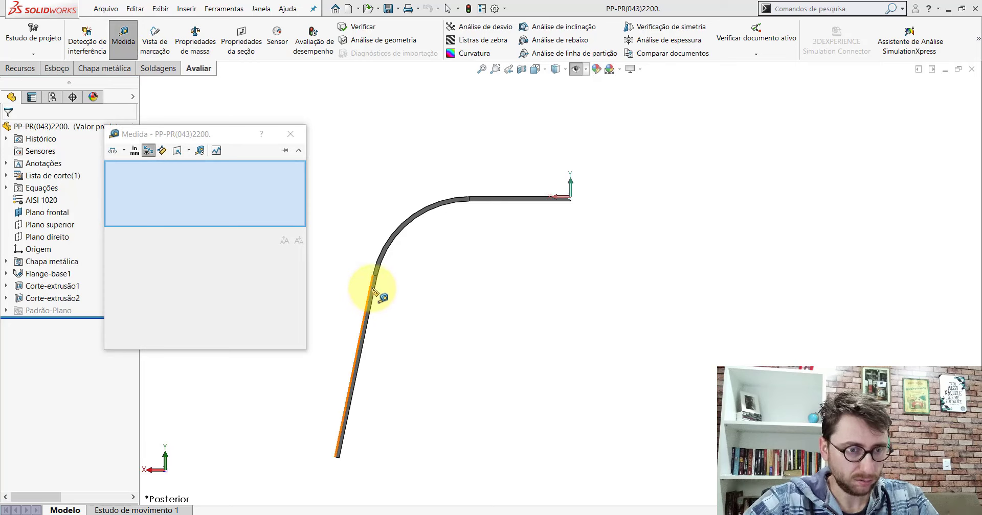
left_click(373, 290)
scroll(409, 309, "up", 3)
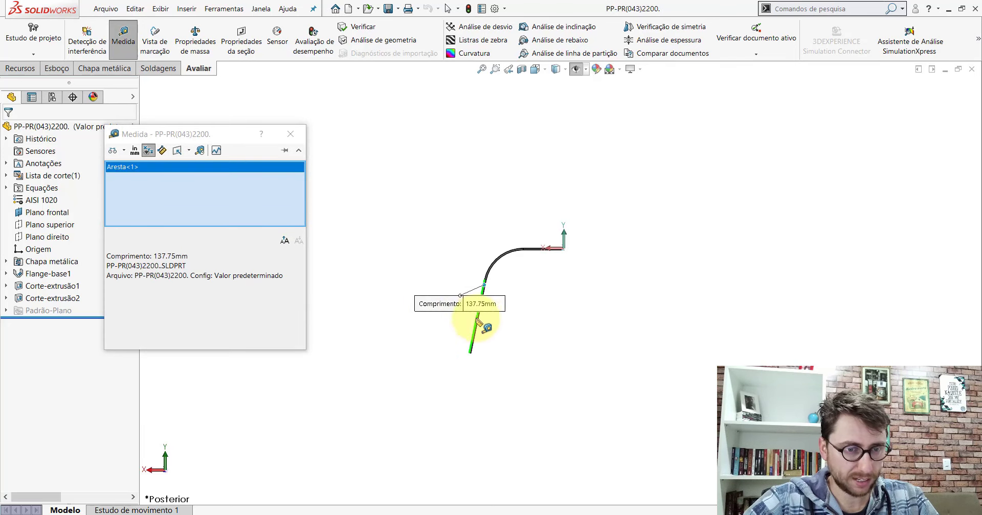
key("Escape")
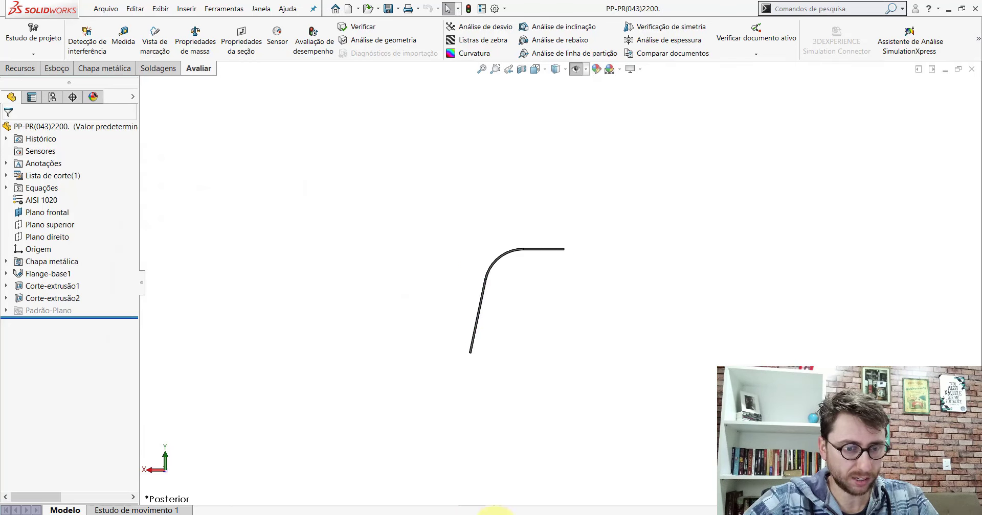
- Dimension the sketch's slanted line to 137.75 mm
mouse_move(498, 511)
left_click(610, 494)
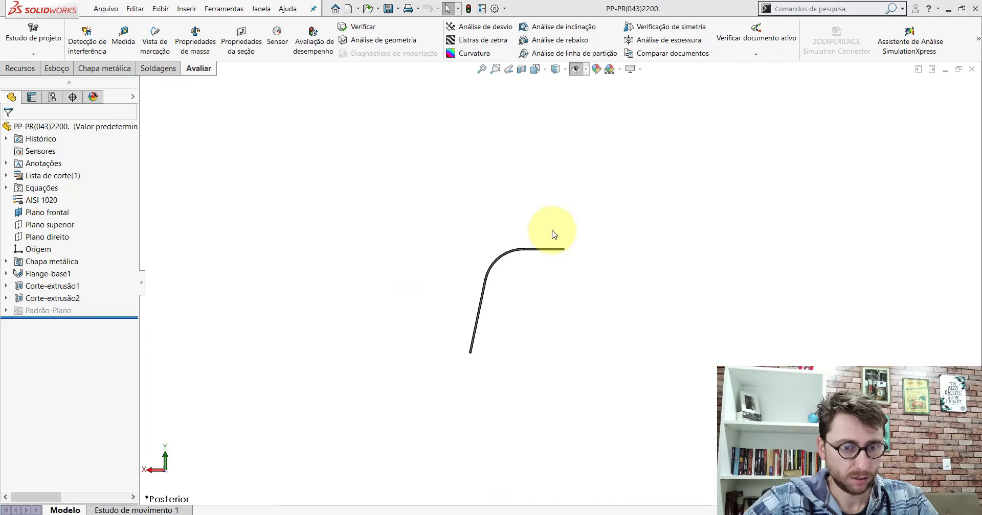
left_click(57, 68)
left_click(437, 285)
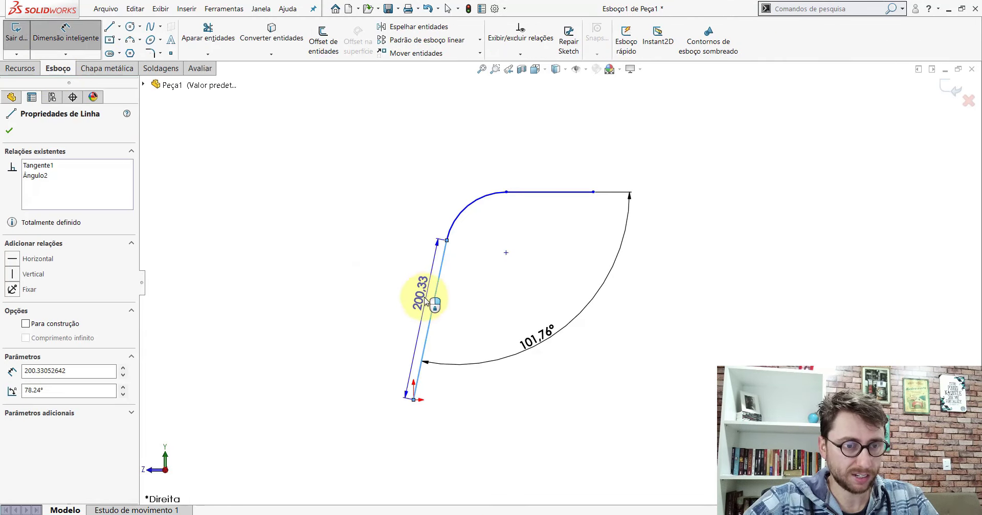
left_click_drag(427, 301, 403, 206)
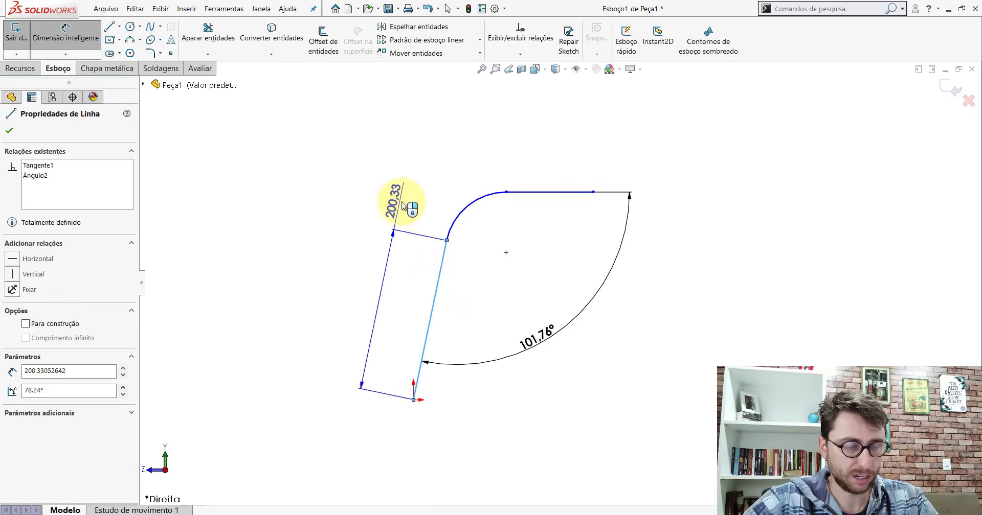
type("1")
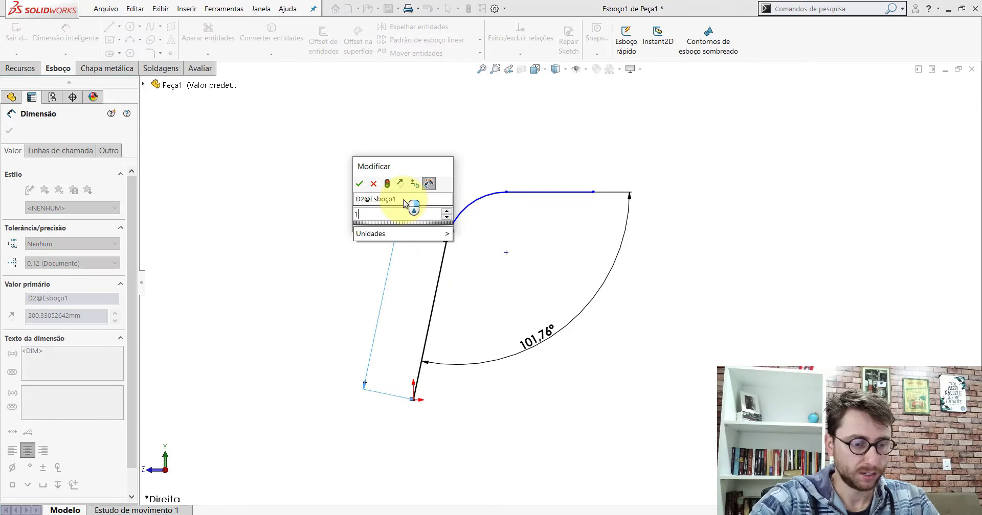
type("37.75")
key("Return")
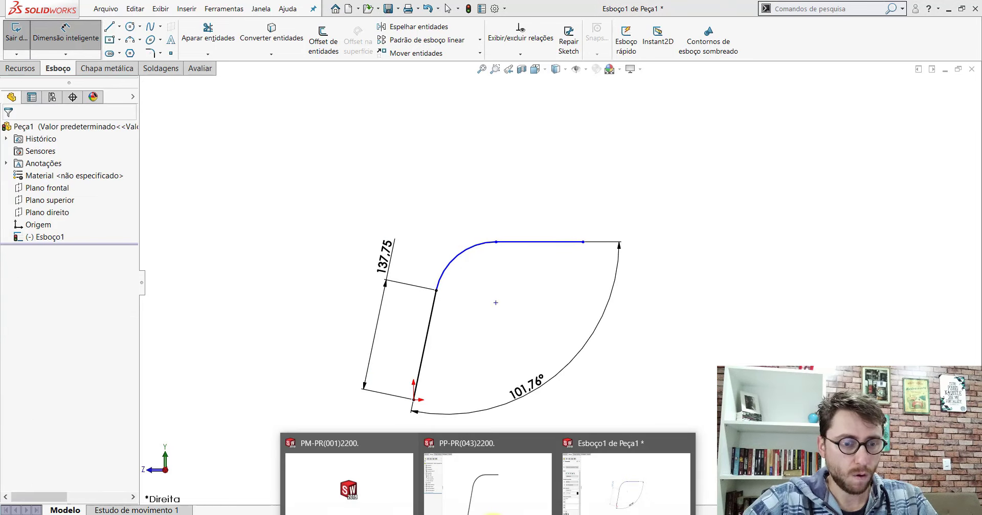
left_click(498, 471)
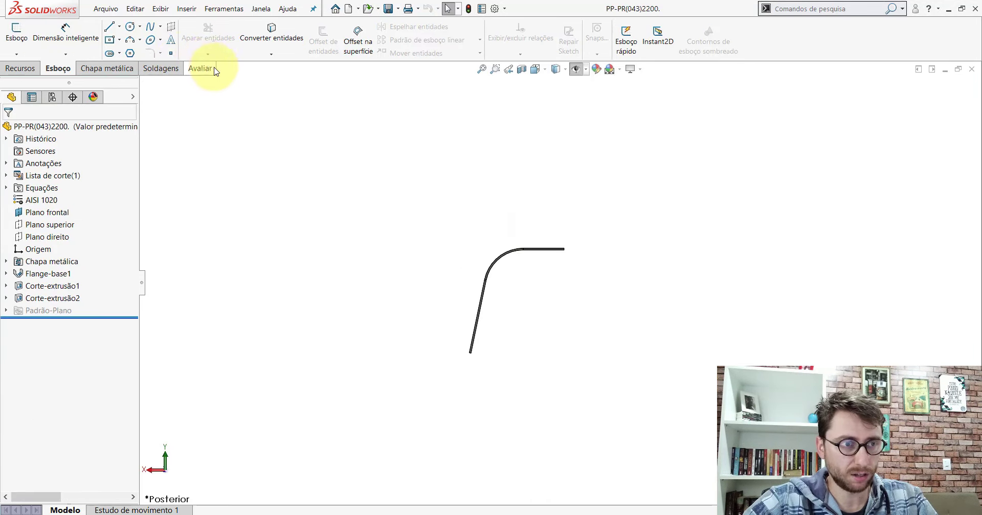
- Measure the bend arc radius on the reference part with Medida
left_click(200, 69)
left_click(123, 38)
scroll(527, 259, "down", 3)
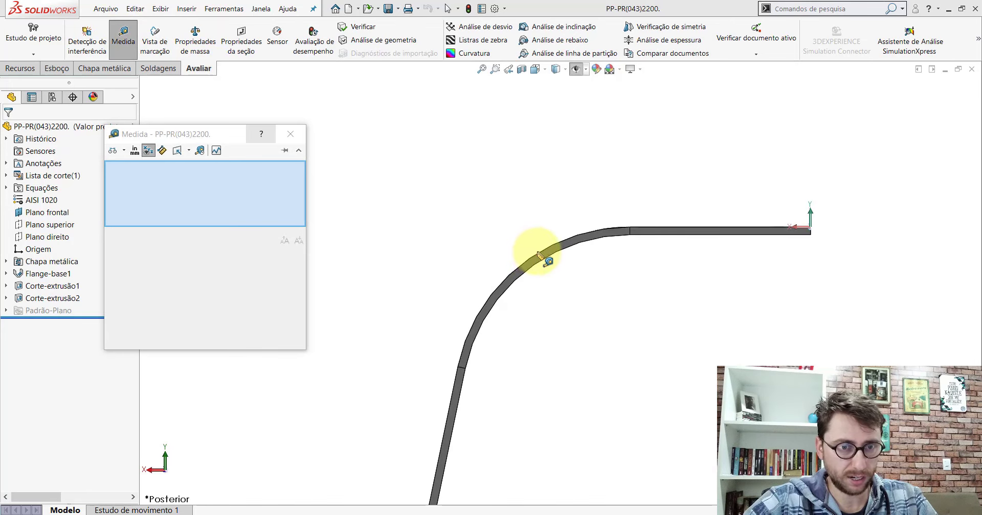
left_click(540, 255)
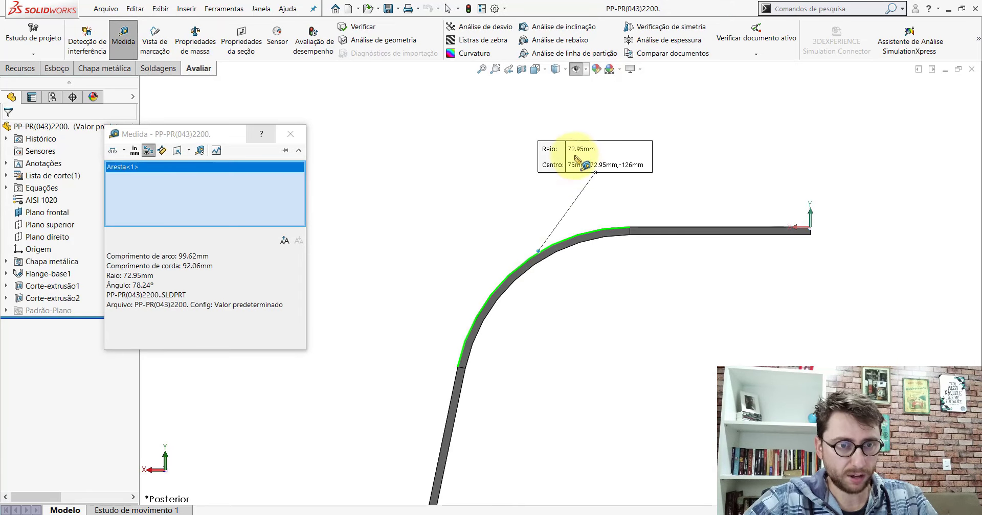
mouse_move(582, 154)
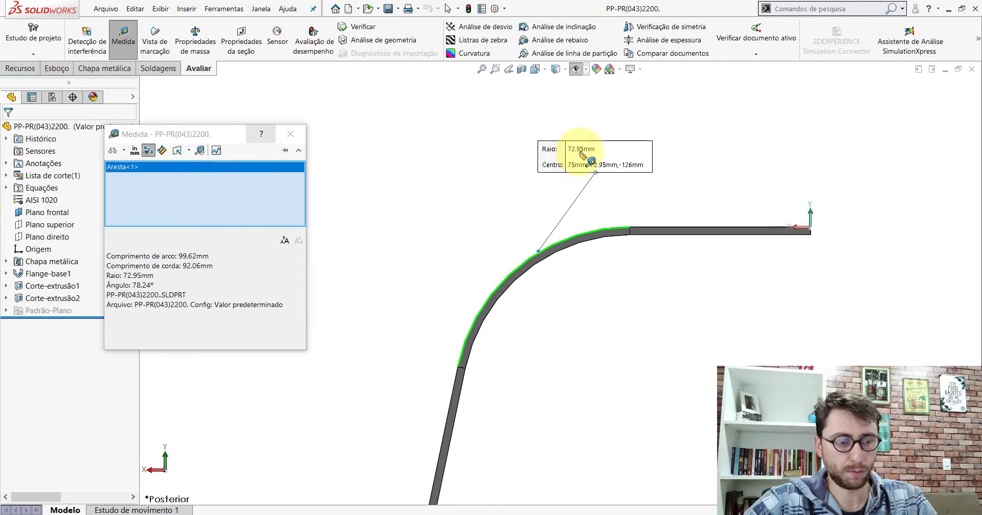
key("Escape")
- Dimension the sketch's bend arc to R72.95
left_click(630, 475)
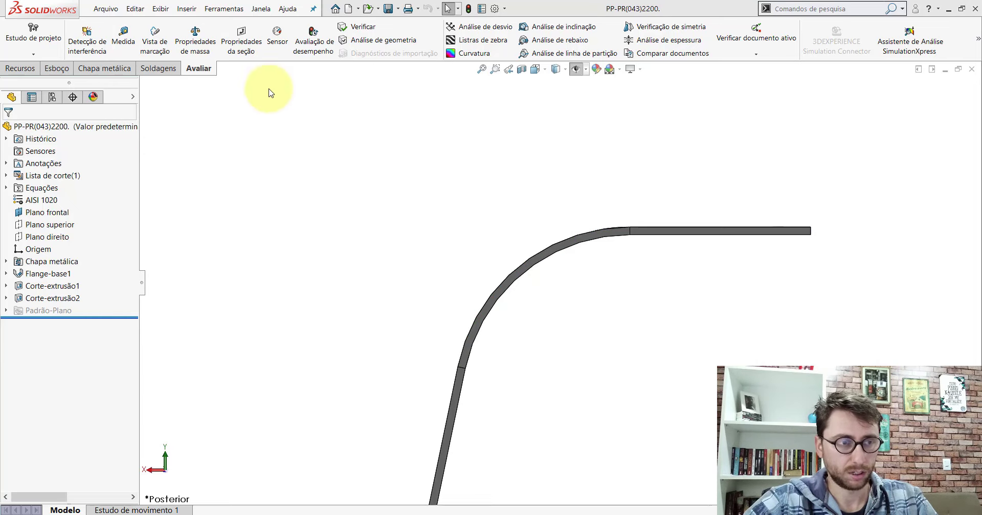
left_click(72, 68)
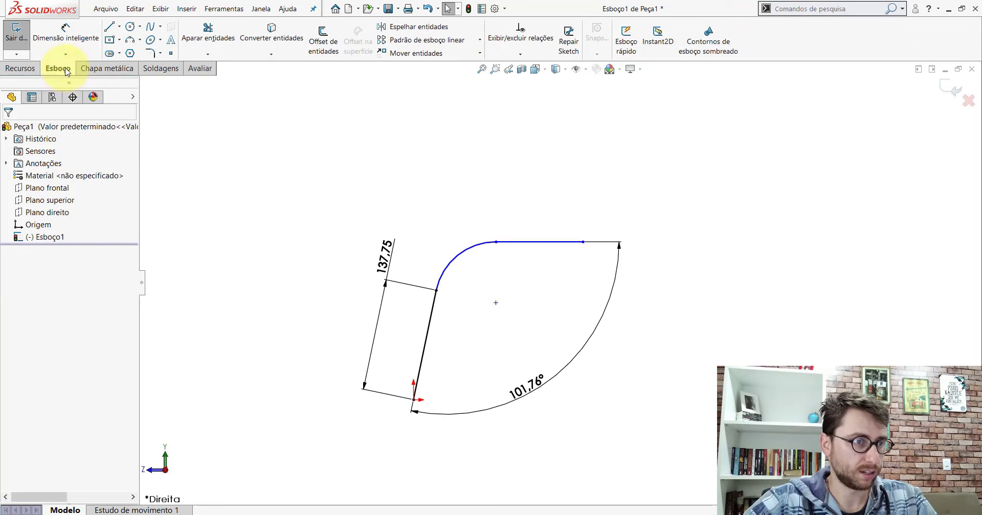
left_click(465, 257)
left_click(432, 219)
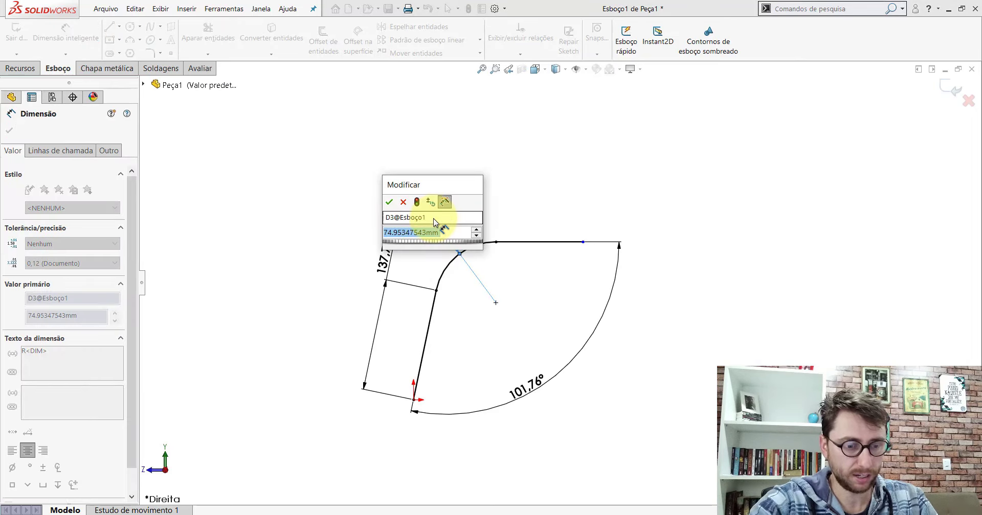
type("72,95")
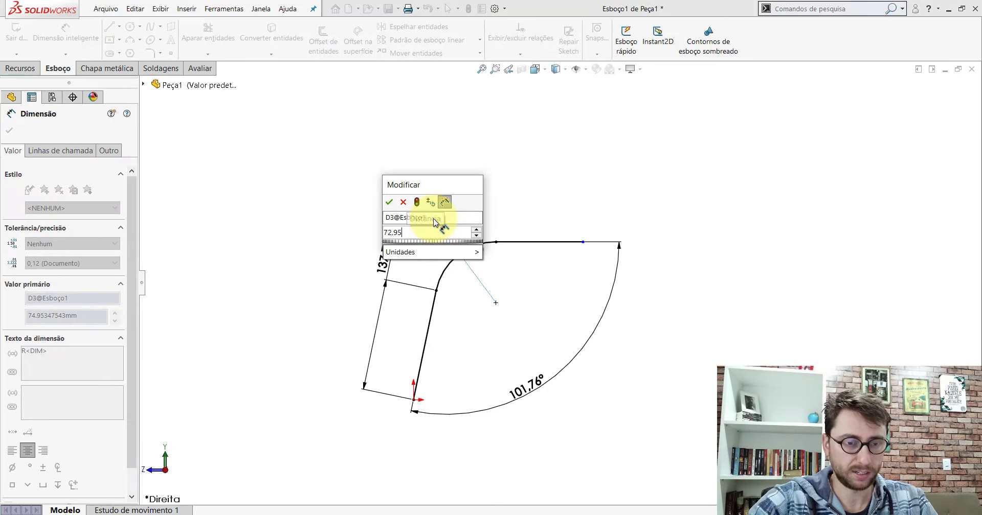
key("Return")
- Drag the point on the sketch's top line leftward
left_click(482, 203)
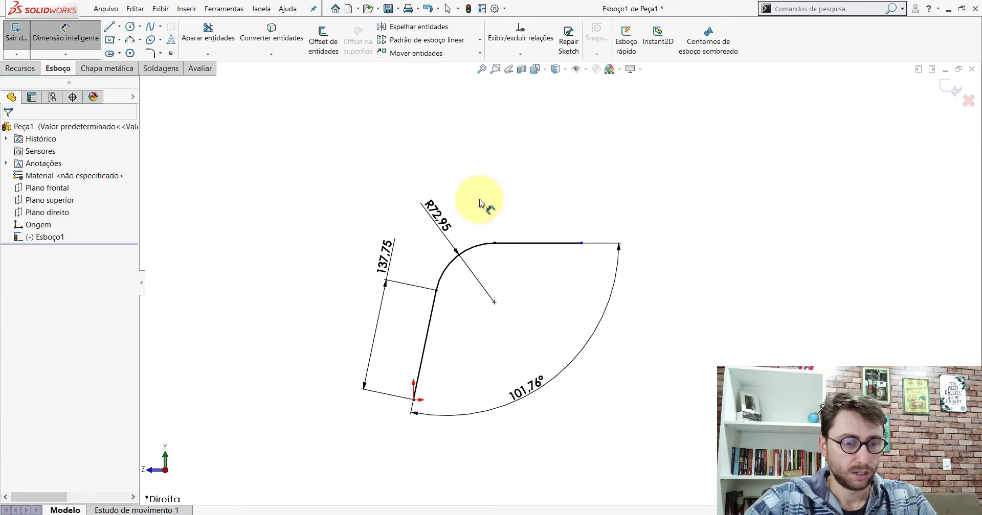
key("Escape")
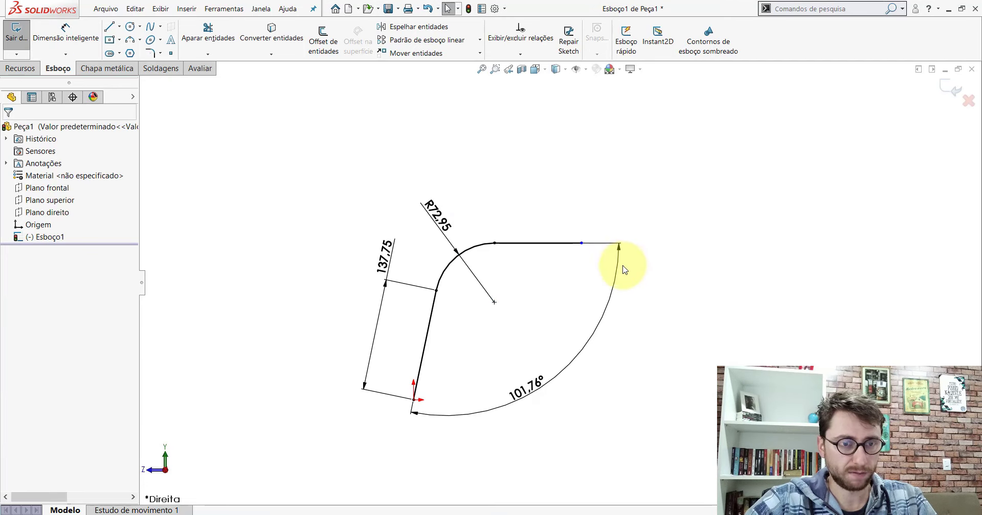
scroll(636, 263, "down", 3)
left_click_drag(538, 233, 455, 249)
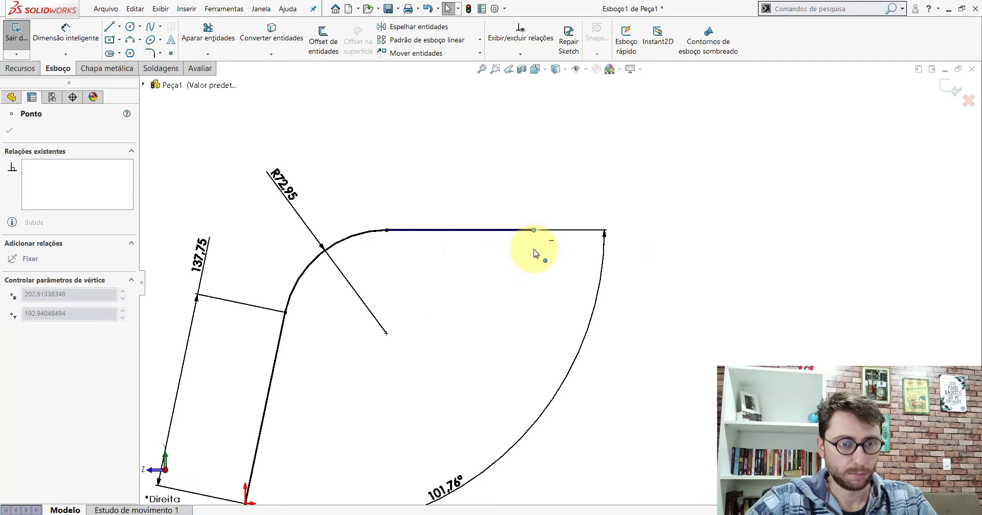
- Measure the reference part's top straight edge at 75 mm
left_click(355, 475)
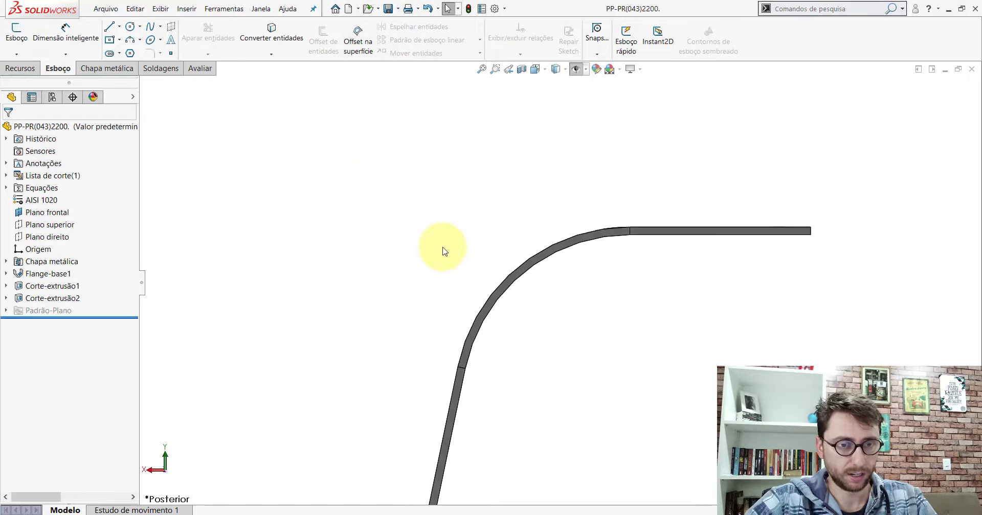
left_click(198, 71)
left_click(123, 36)
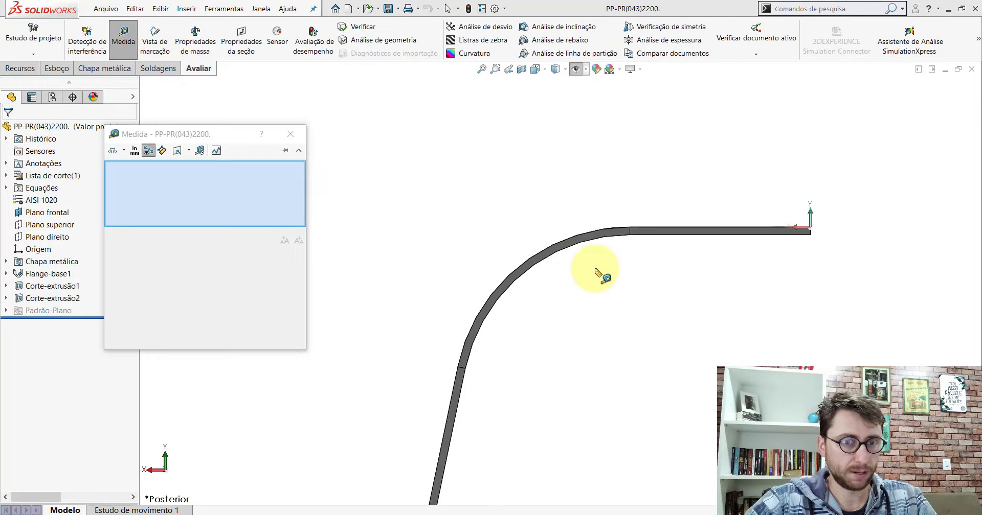
scroll(596, 274, "up", 2)
scroll(499, 317, "down", 2)
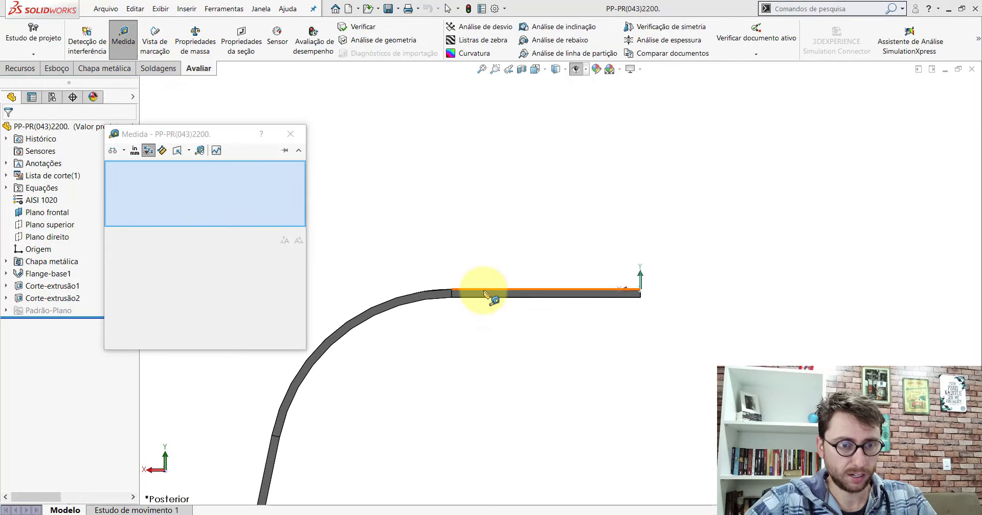
left_click(485, 294)
key("Escape")
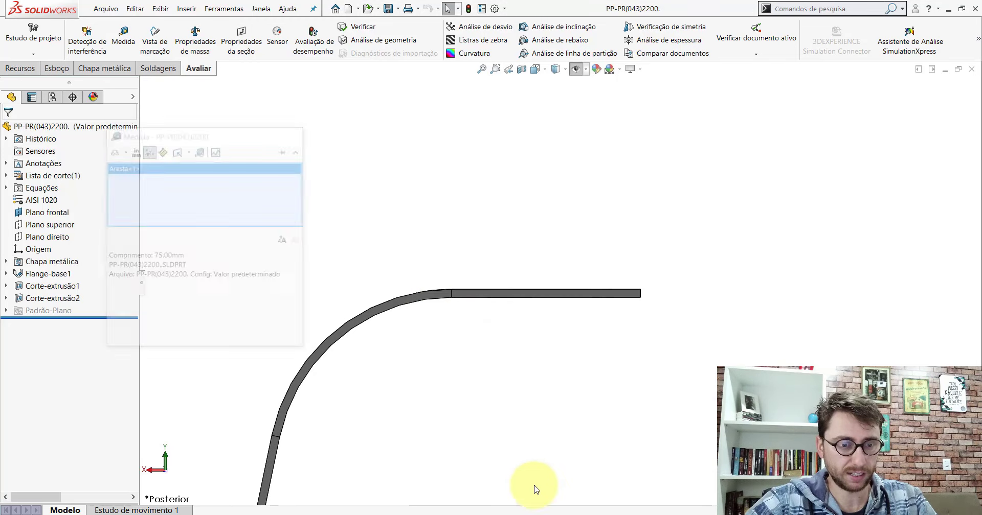
- Dimension the sketch's top horizontal line to 75 mm, fully defining the sketch
key("ctrl+Tab")
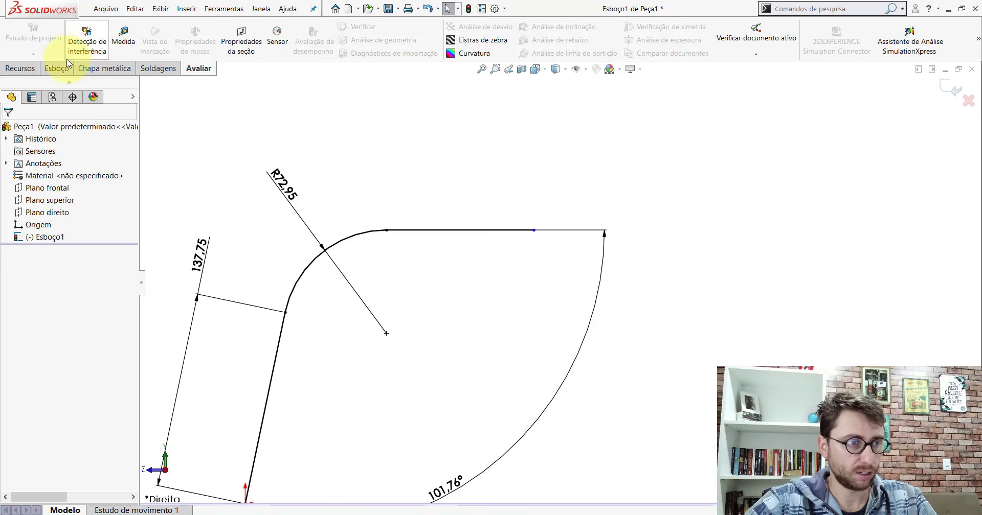
left_click(62, 50)
left_click(498, 230)
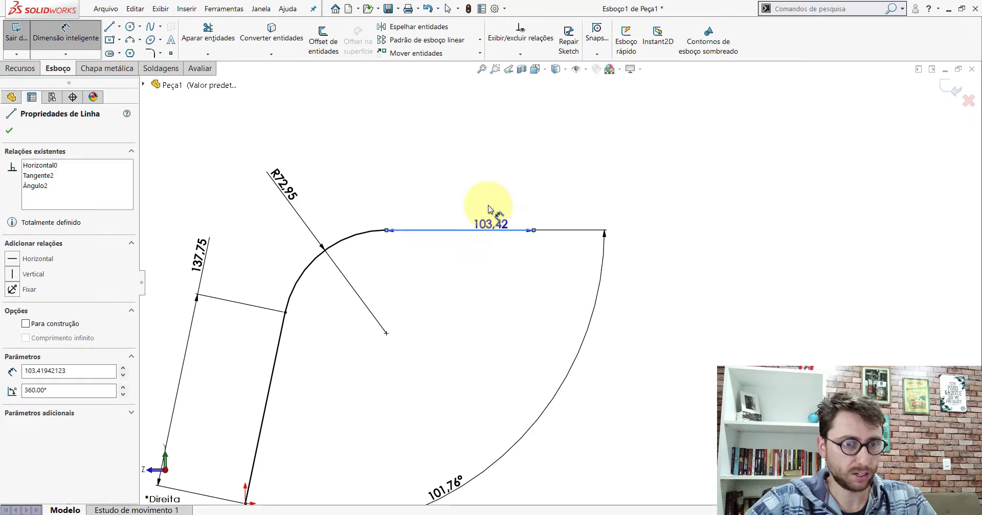
left_click(470, 190)
type("75")
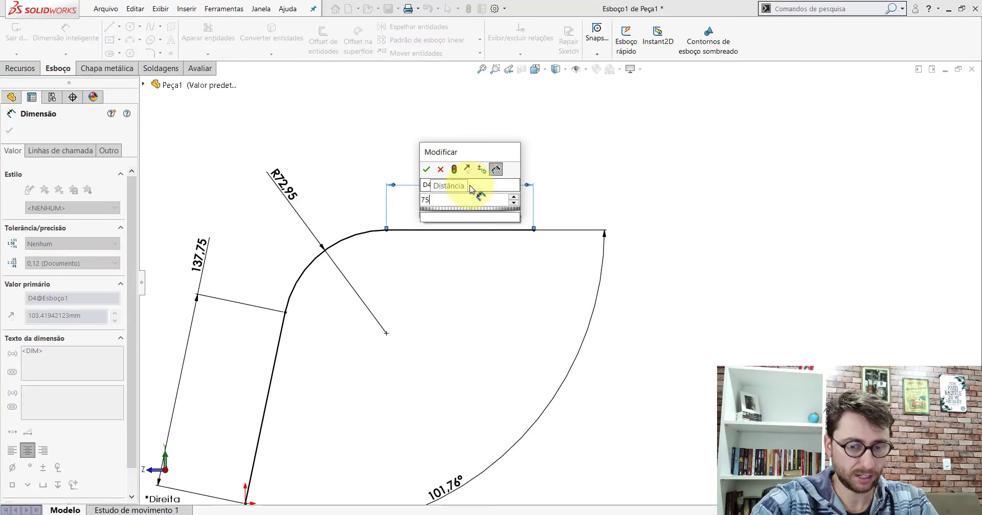
key("Return")
key("f")
key("Escape")
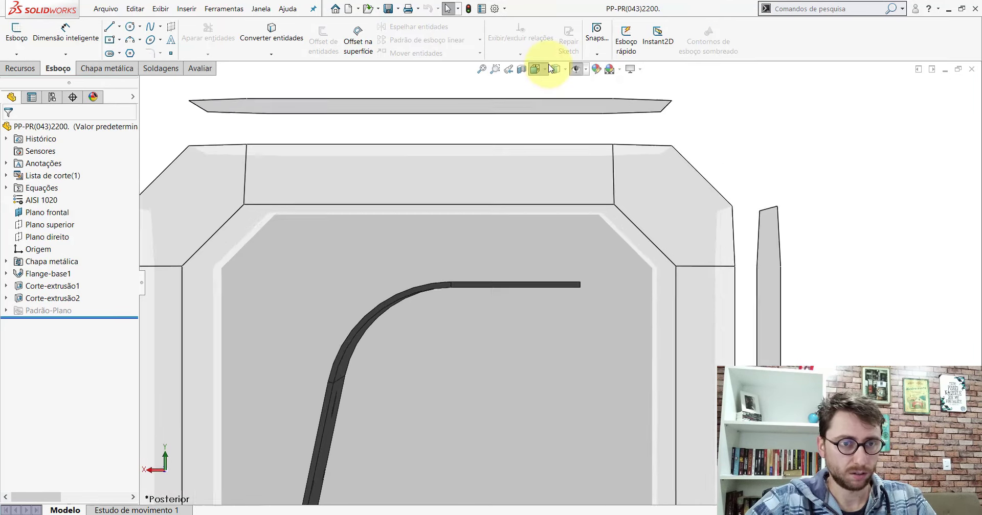
- Reorient the reference part and measure its long bend edge at 252 mm
left_click(550, 68)
left_click(578, 129)
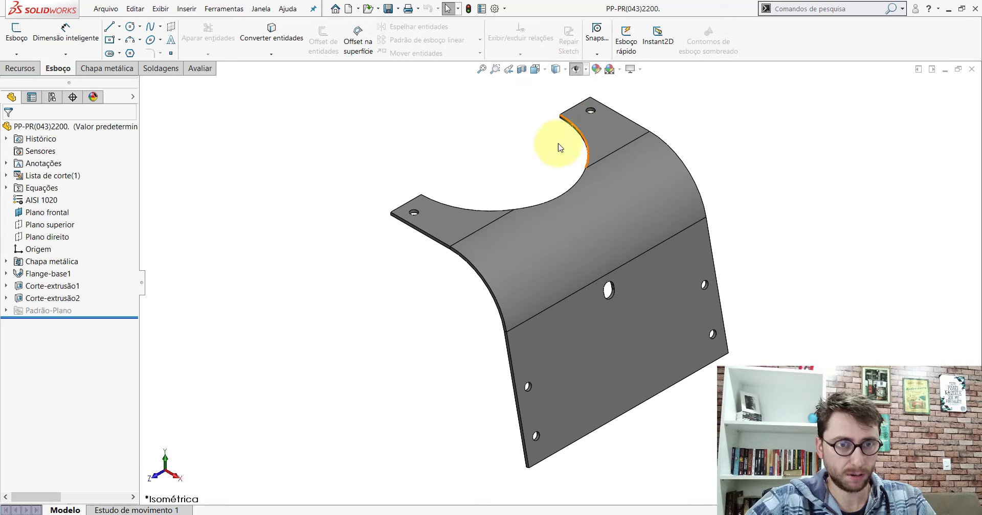
middle_click_drag(649, 206, 543, 212)
key("space")
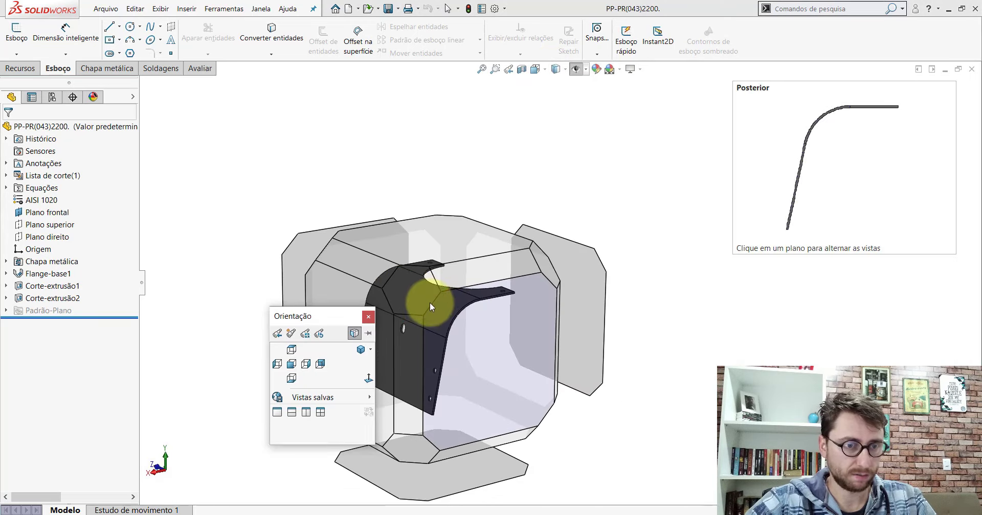
left_click(419, 294)
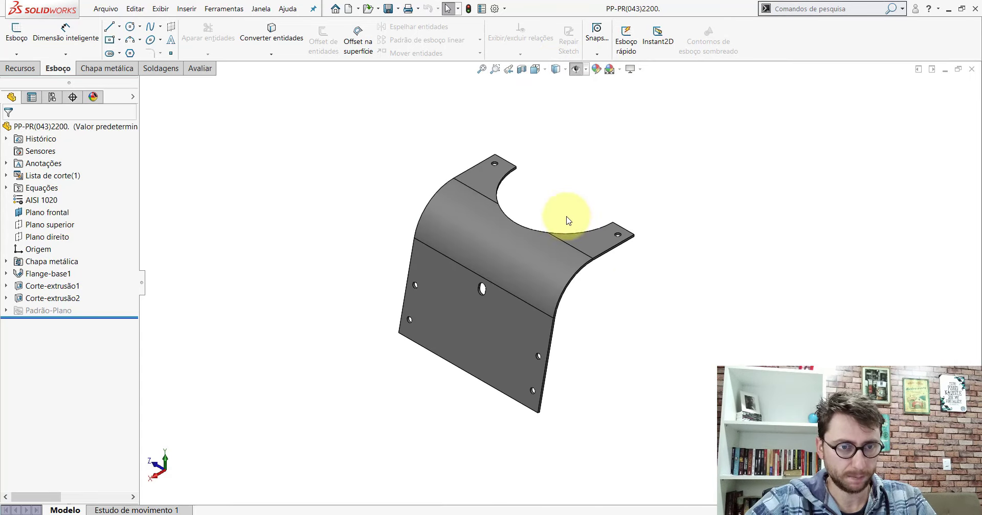
scroll(566, 212, "down", 2)
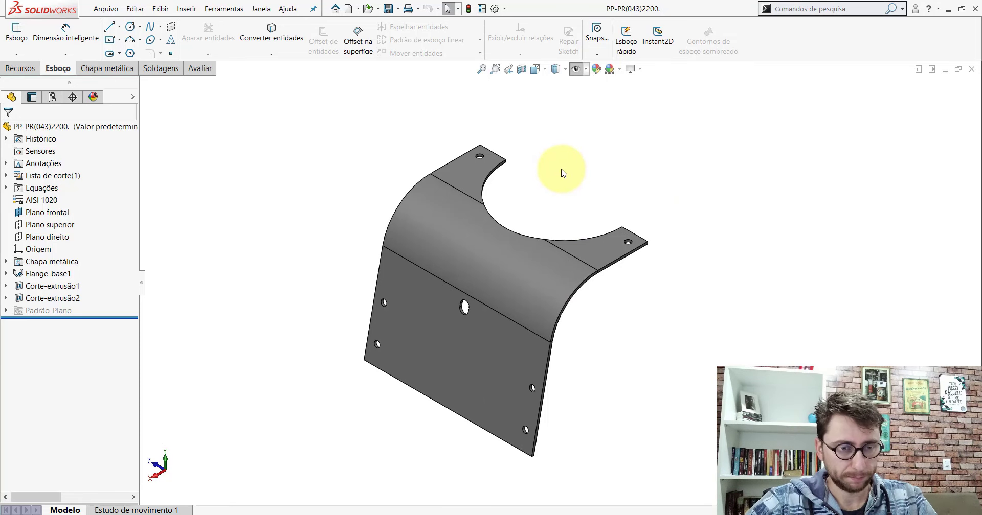
left_click(199, 69)
left_click(123, 33)
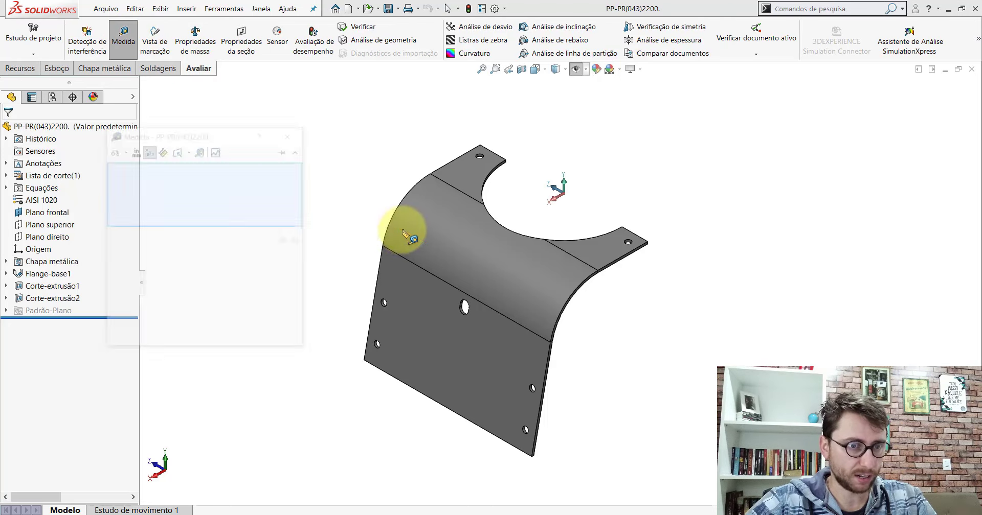
left_click(402, 260)
middle_click_drag(390, 274, 401, 296)
- Measure the sheet thickness at the flange corner as 3.20 mm, then return to Esboço1
middle_click_drag(372, 263, 440, 179)
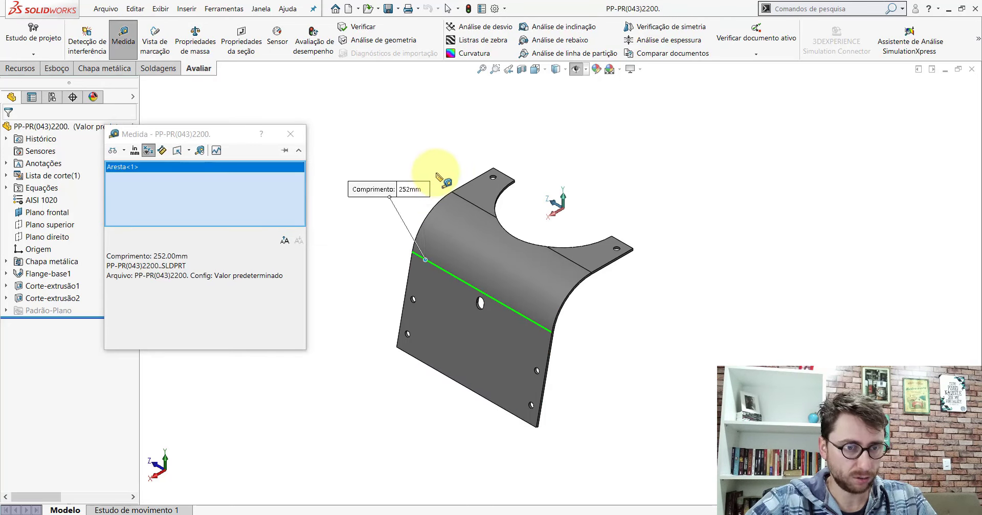
left_click(606, 266)
scroll(606, 263, "down", 5)
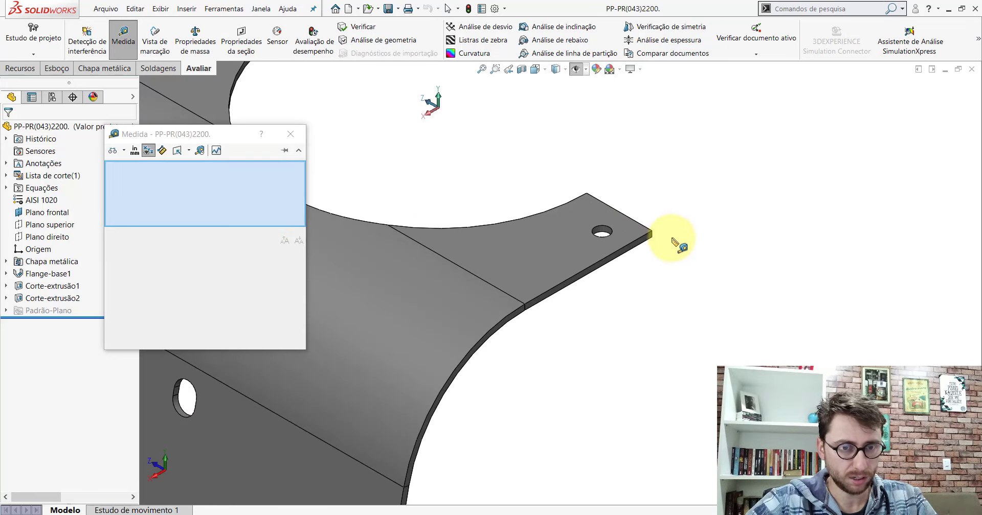
scroll(675, 237, "down", 3)
left_click(559, 218)
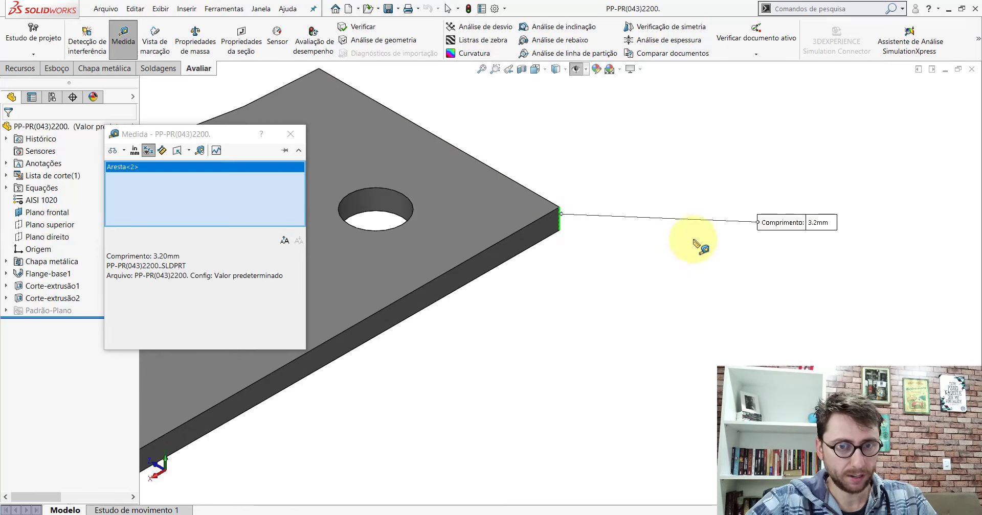
scroll(608, 291, "up", 5)
scroll(609, 294, "up", 3)
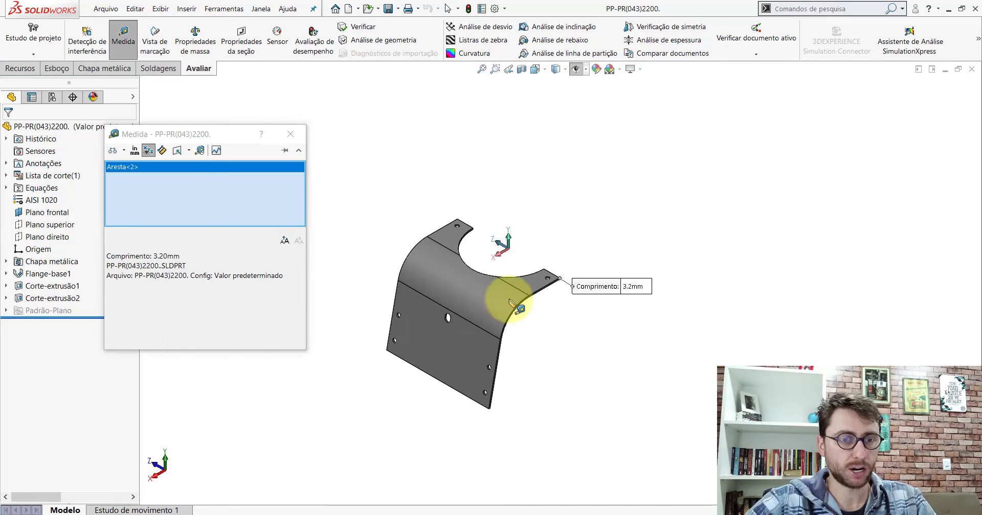
scroll(504, 300, "up", 2)
scroll(500, 280, "up", 3)
left_click(760, 331)
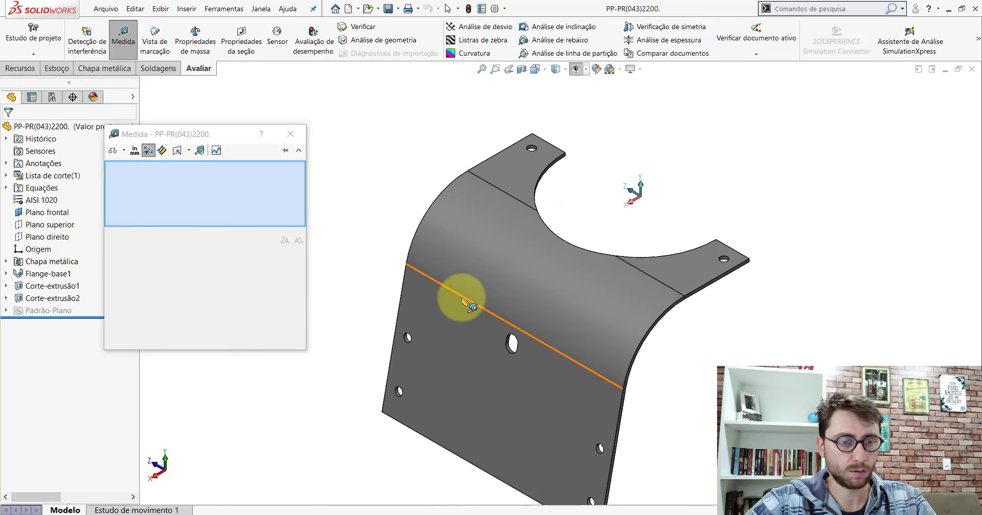
left_click(463, 302)
key("Escape")
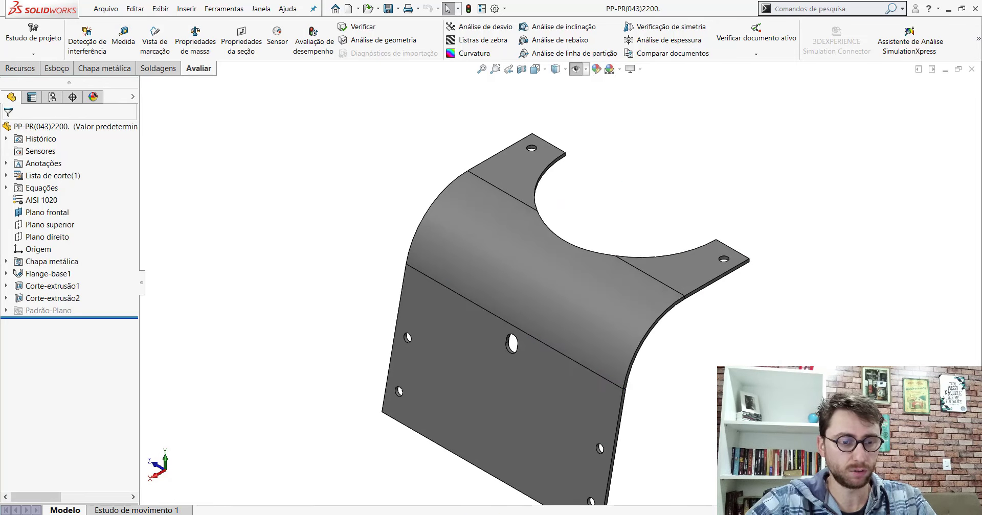
left_click(593, 485)
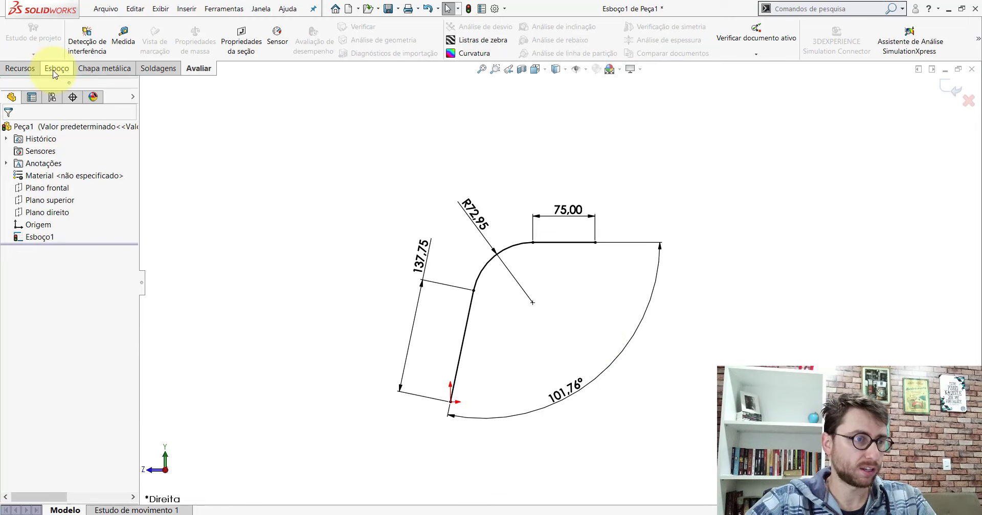
- Start a Flange-base/Aba from Esboço1 with 252 mm depth and Plano médio end condition
left_click(98, 69)
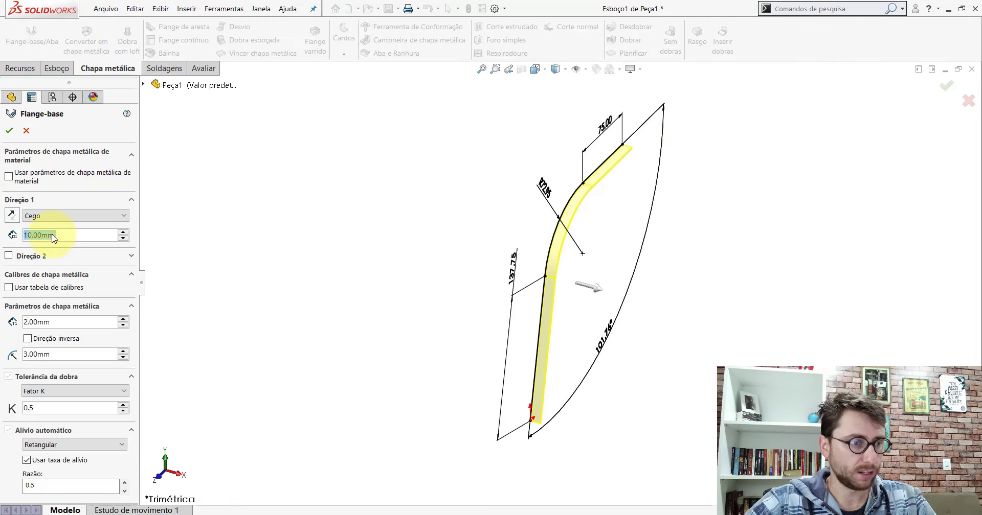
type("252")
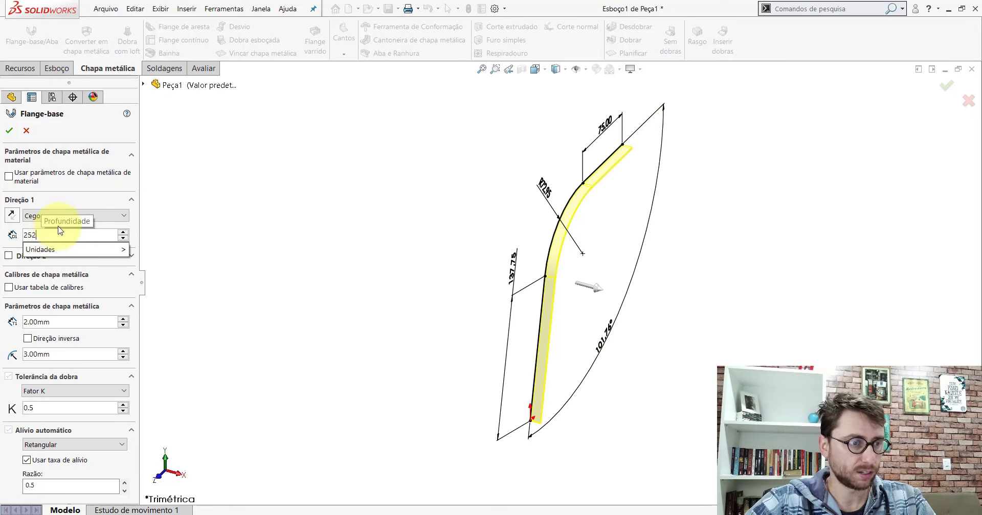
key("Return")
left_click(107, 215)
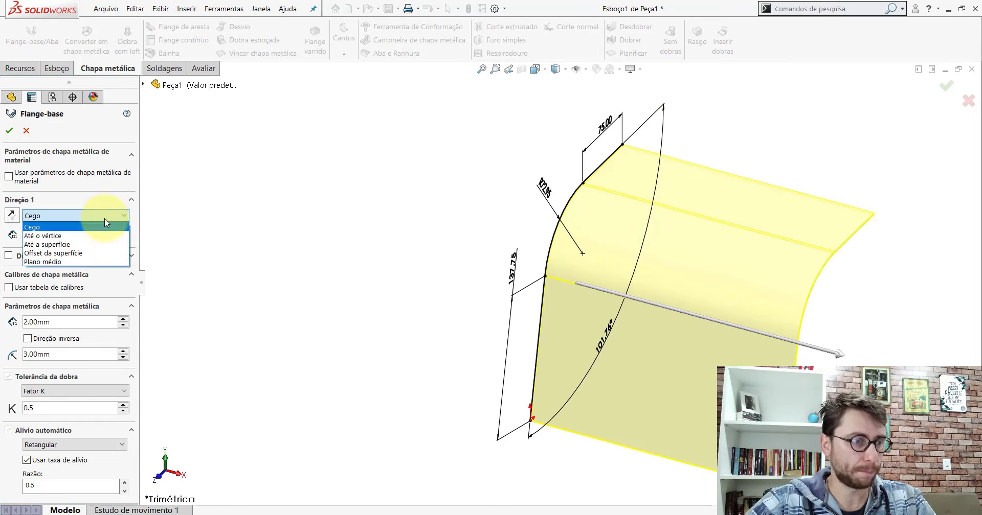
left_click(65, 262)
scroll(583, 251, "up", 3)
scroll(499, 225, "down", 2)
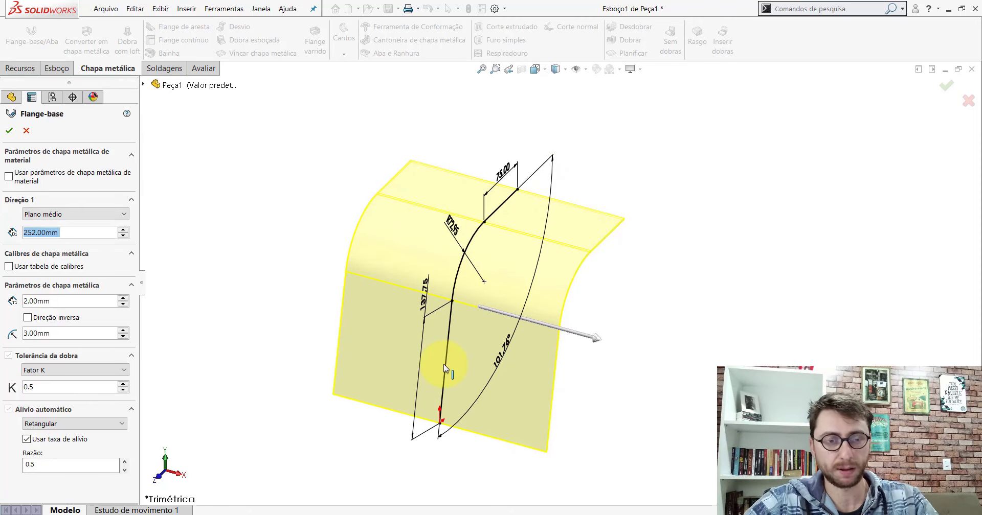
- Test flipping the sheet thickness with Direção inversa, then restore the original side
middle_click_drag(459, 313, 390, 266)
scroll(567, 232, "down", 1)
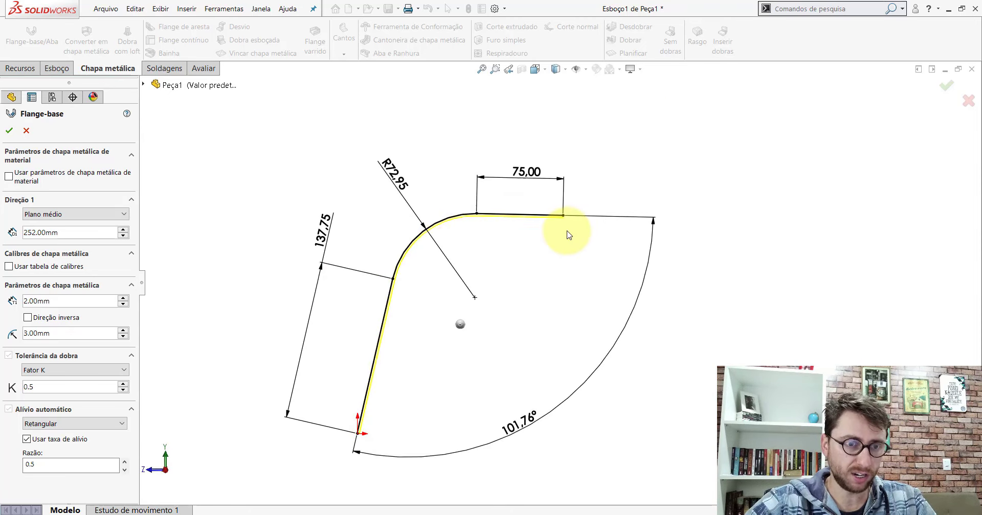
scroll(466, 221, "down", 3)
scroll(431, 246, "down", 2)
scroll(433, 279, "up", 3)
scroll(476, 267, "down", 2)
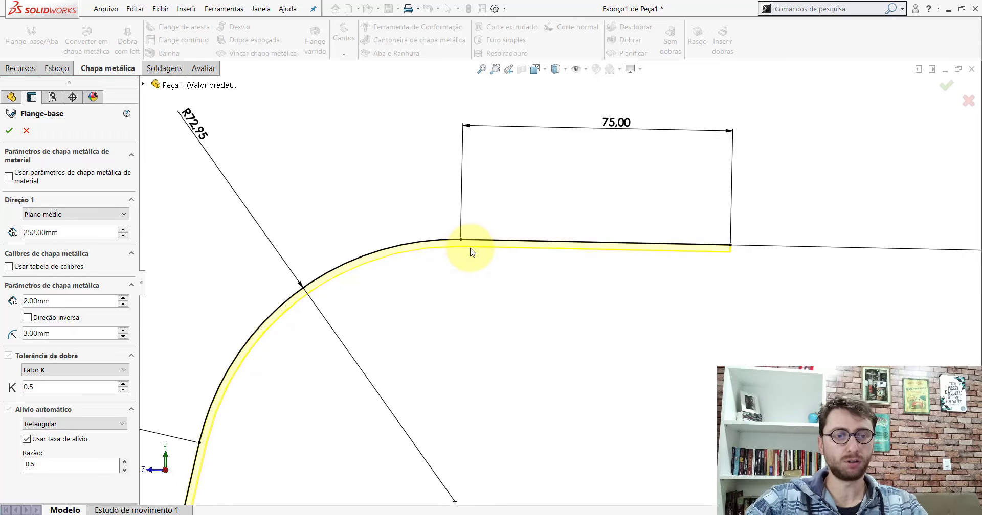
left_click(28, 318)
scroll(482, 273, "down", 1)
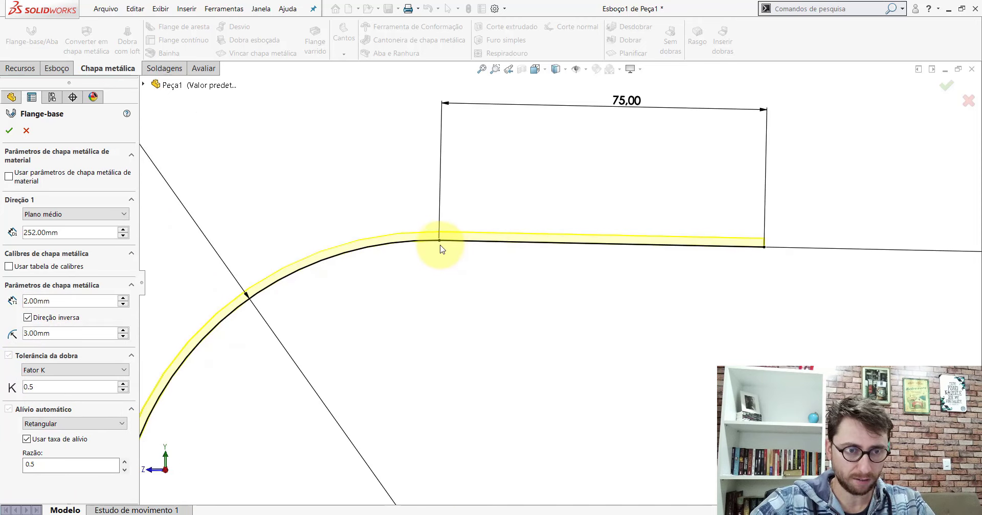
left_click(28, 317)
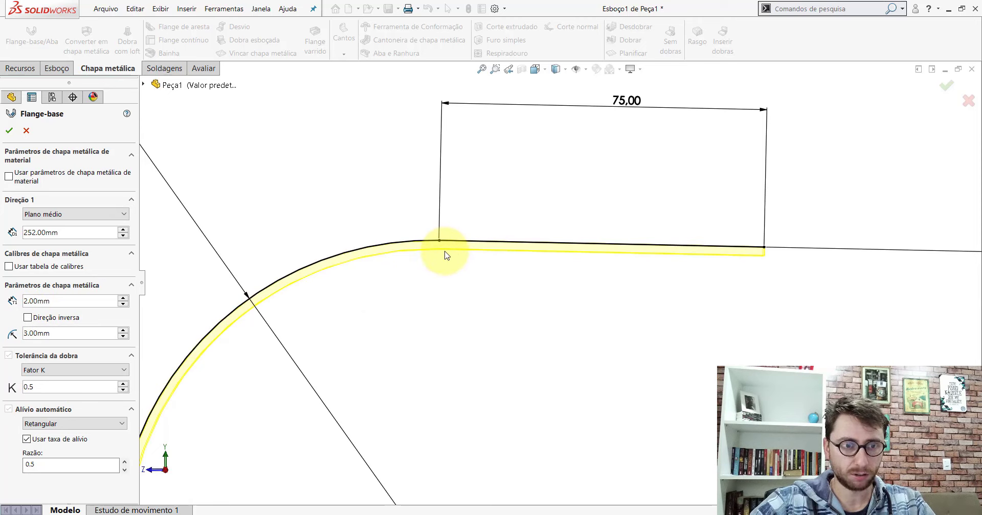
scroll(639, 286, "up", 3)
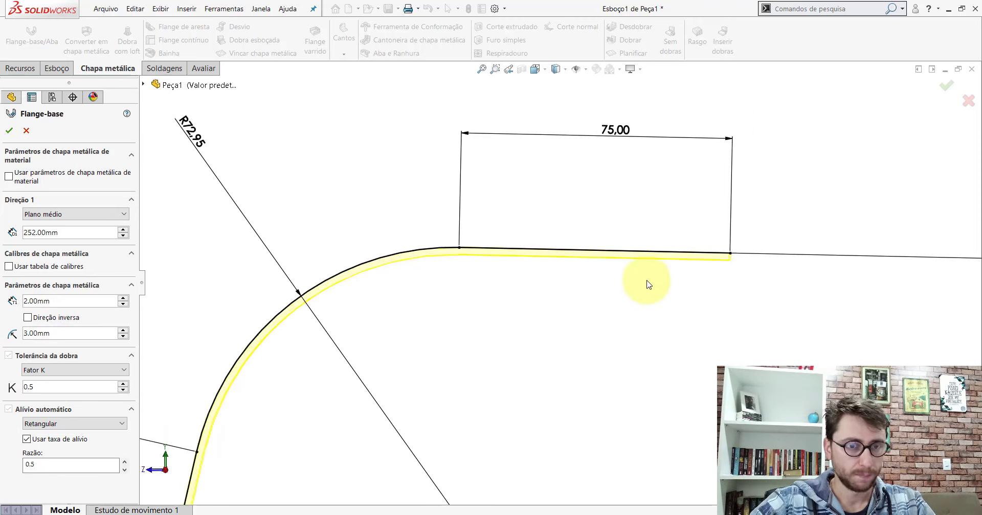
scroll(588, 307, "up", 3)
mouse_move(564, 321)
middle_mouse_down()
mouse_move(596, 344)
mouse_move(587, 351)
mouse_move(624, 337)
middle_mouse_up()
type("3.2")
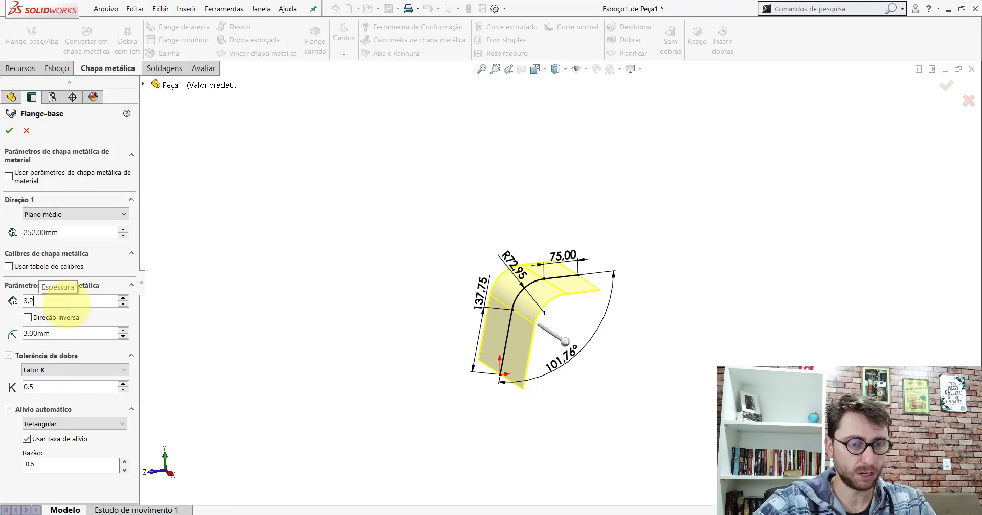
type("3.18")
- Enter 3.18 mm sheet thickness with 3.00 mm bend radius and accept the feature as Flange-base1
key("Return")
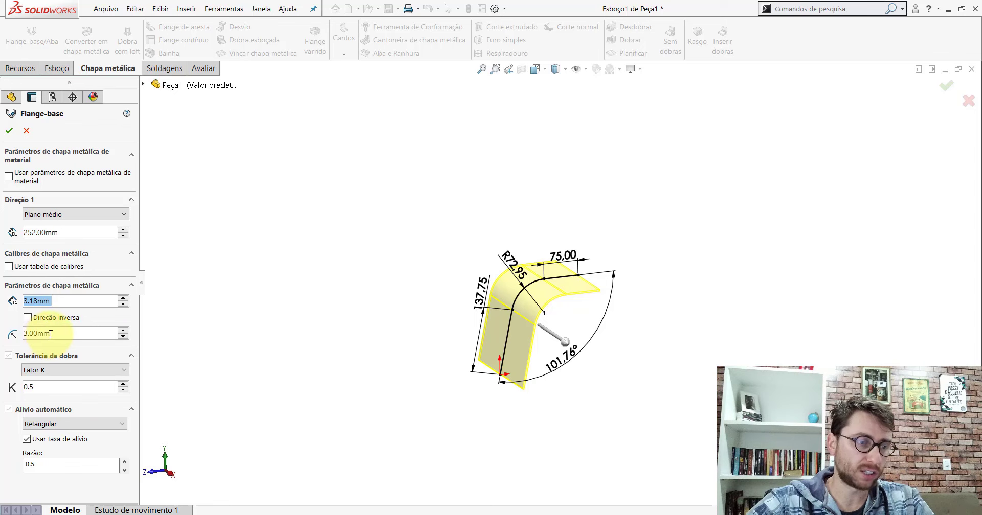
scroll(575, 289, "down", 2)
scroll(575, 289, "down", 1)
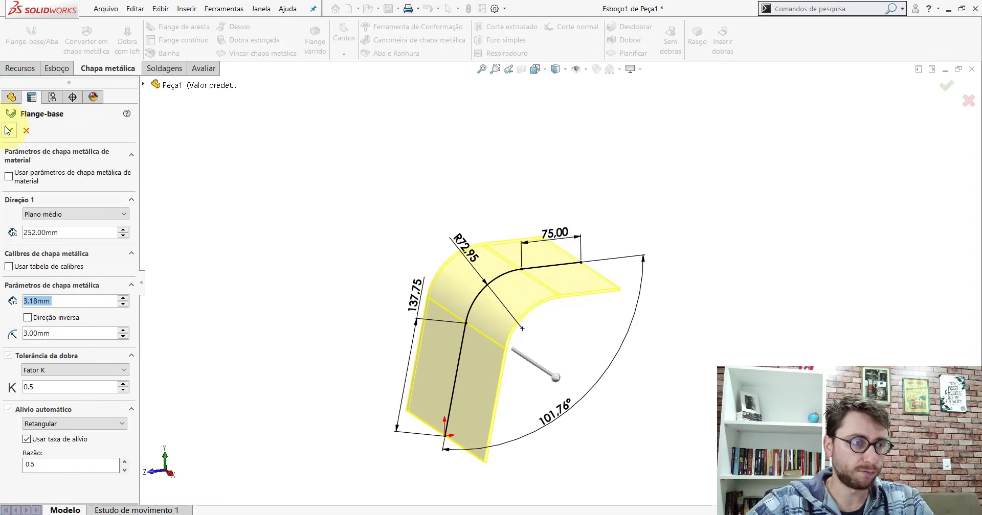
key("Return")
mouse_move(523, 280)
middle_mouse_down()
mouse_move(453, 207)
mouse_move(428, 206)
mouse_move(528, 274)
middle_mouse_up()
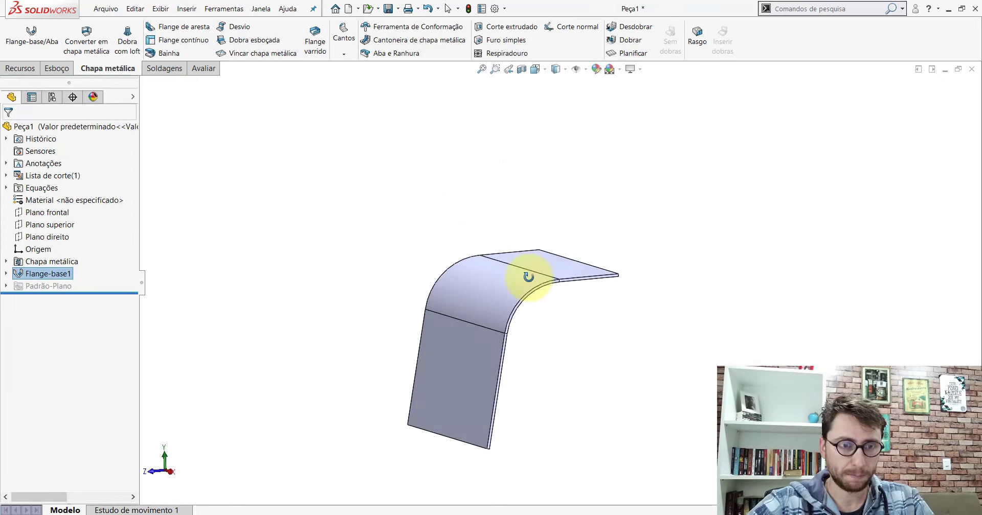
- Snap the view to isometric and return to reference part PP-PR(043)2200
left_click(536, 69)
left_click(390, 268)
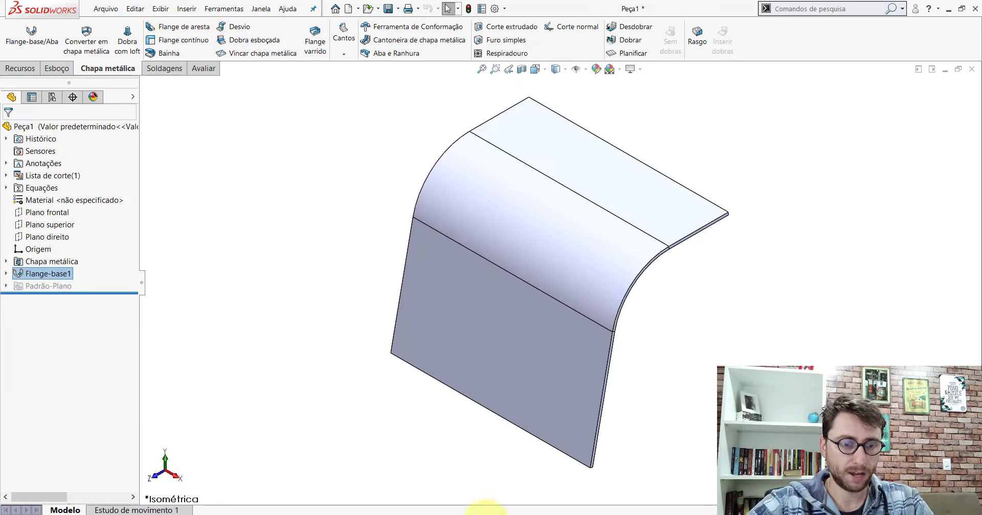
left_click(486, 485)
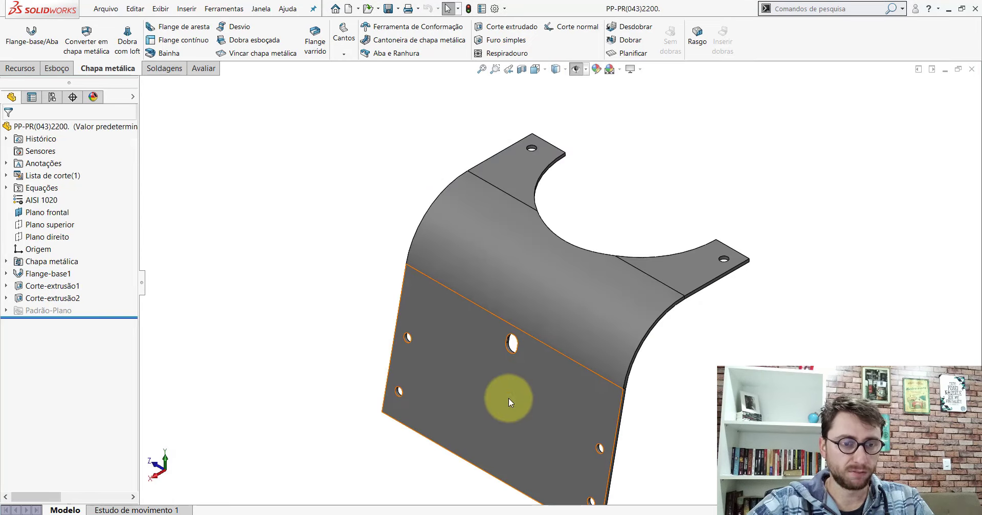
scroll(606, 344, "up", 3)
scroll(604, 341, "down", 1)
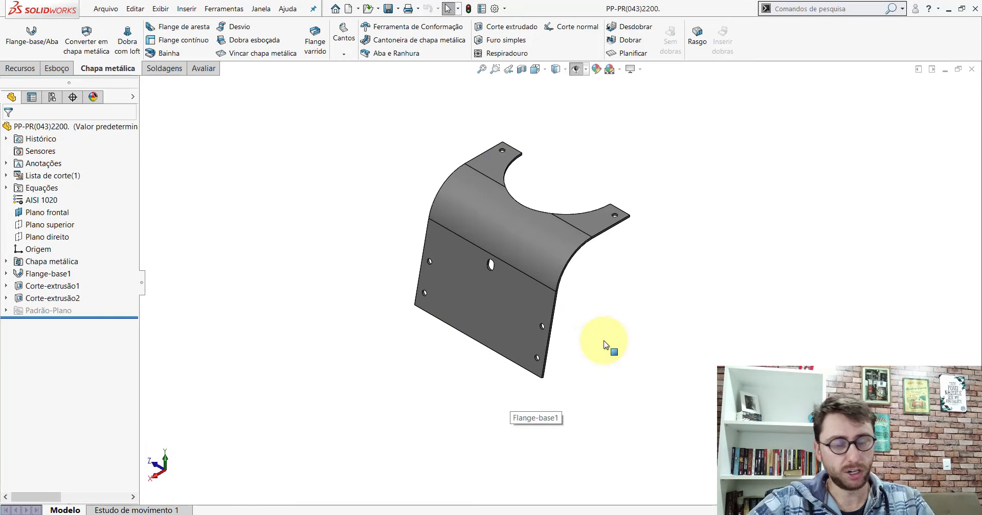
- Open and close the Measure tool on the reference part, then select Corte-extrusão1
left_click(210, 69)
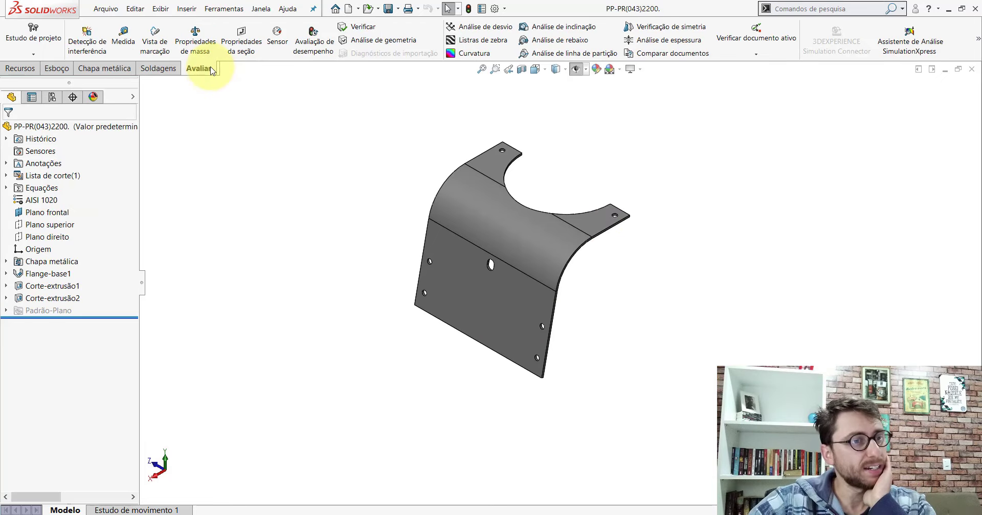
left_click(122, 32)
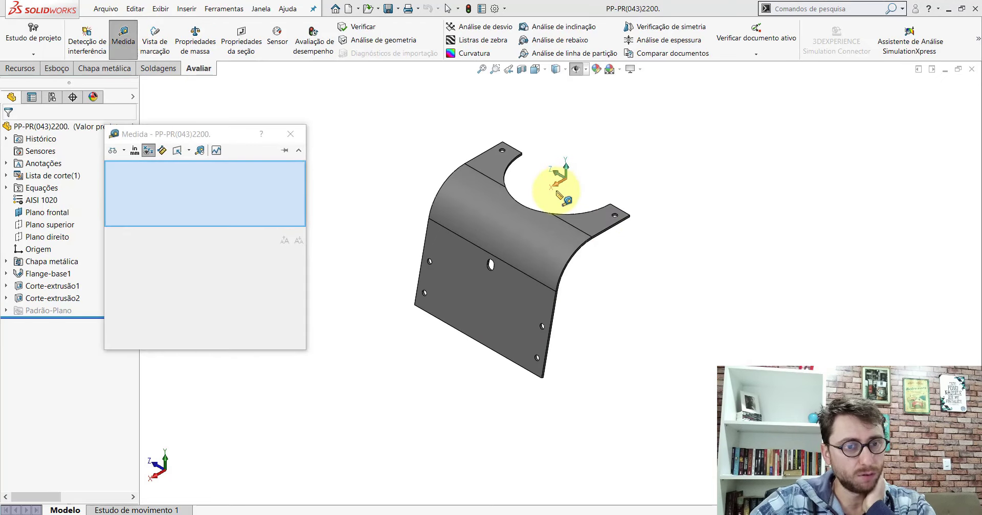
scroll(560, 195, "down", 3)
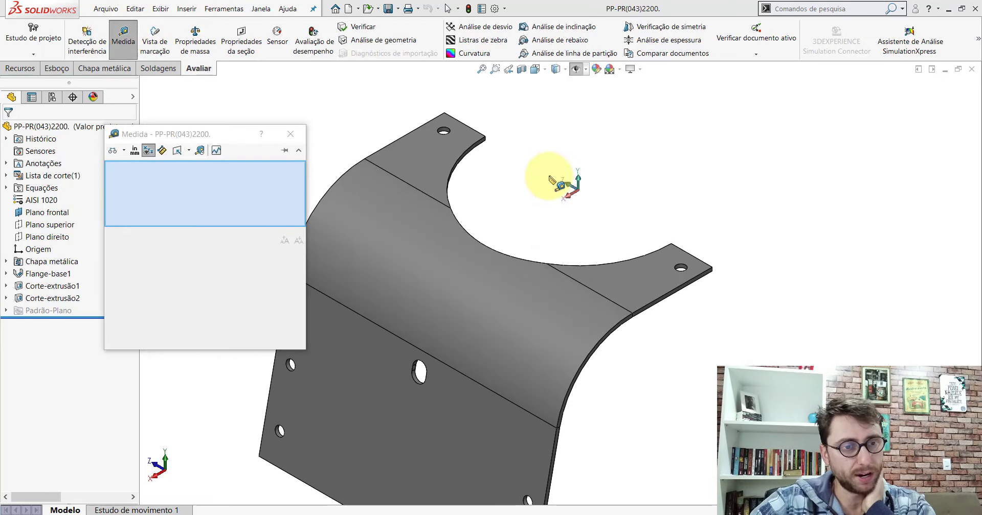
left_click(290, 134)
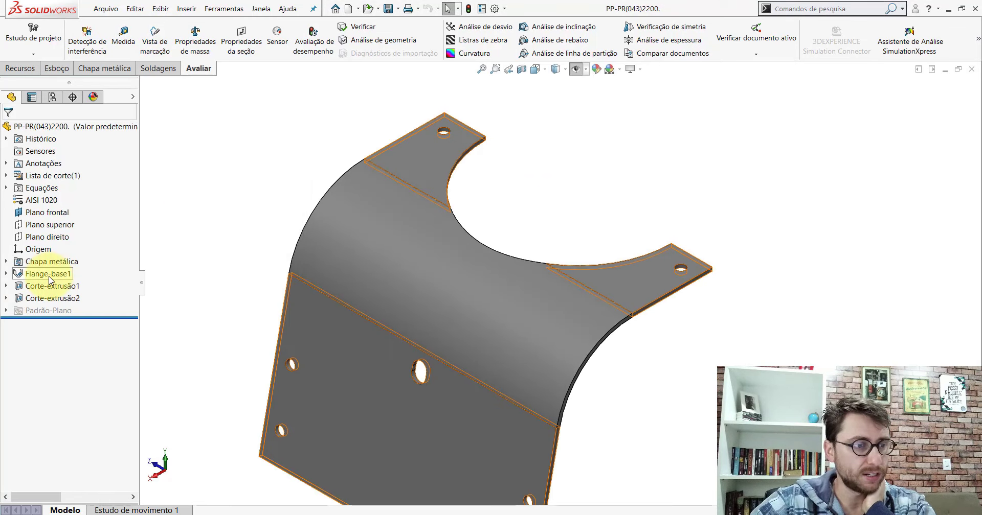
left_click(10, 288)
- Expand Corte-extrusão1 and open its sketch Esboço6 for editing
left_click(6, 286)
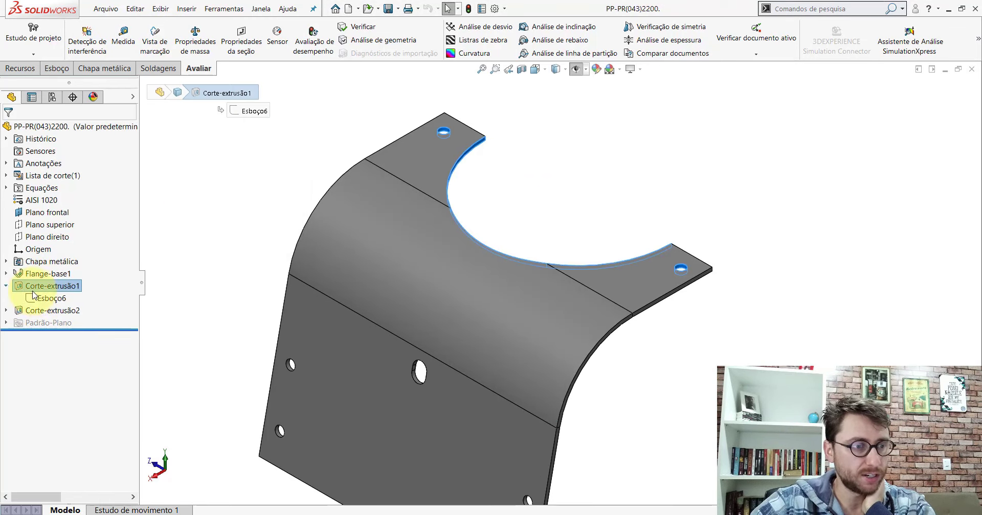
left_click(52, 299)
left_click(43, 266)
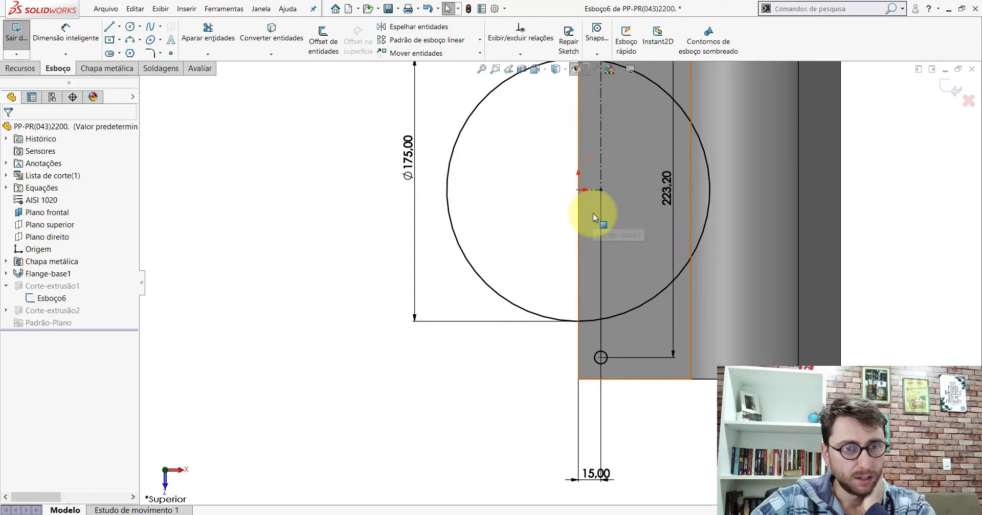
scroll(596, 212, "up", 4)
scroll(568, 400, "down", 2)
scroll(560, 414, "up", 2)
scroll(559, 417, "down", 3)
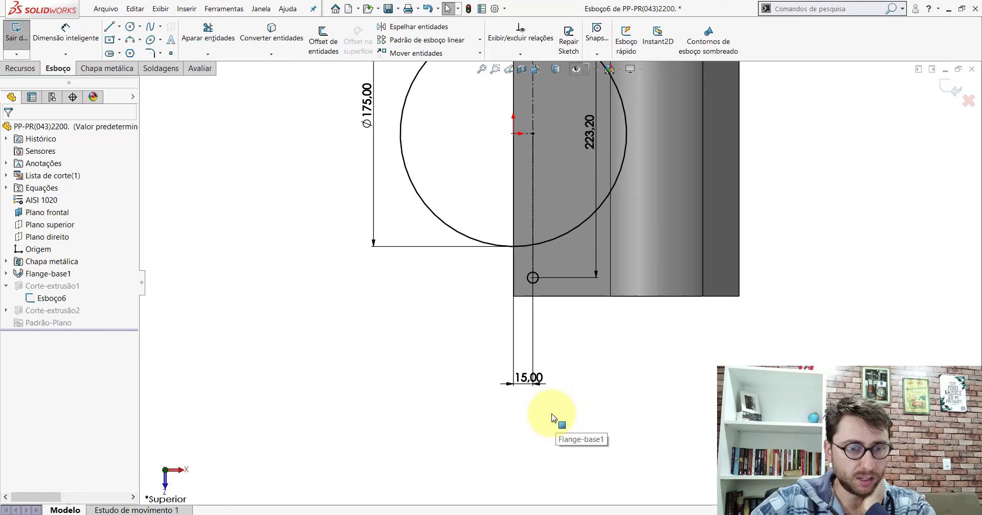
scroll(569, 328, "up", 5)
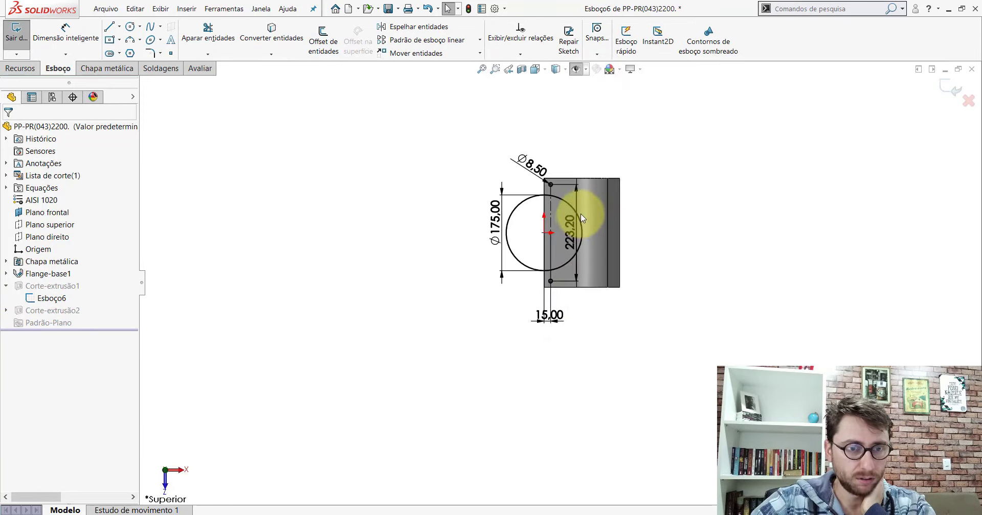
scroll(537, 266, "down", 3)
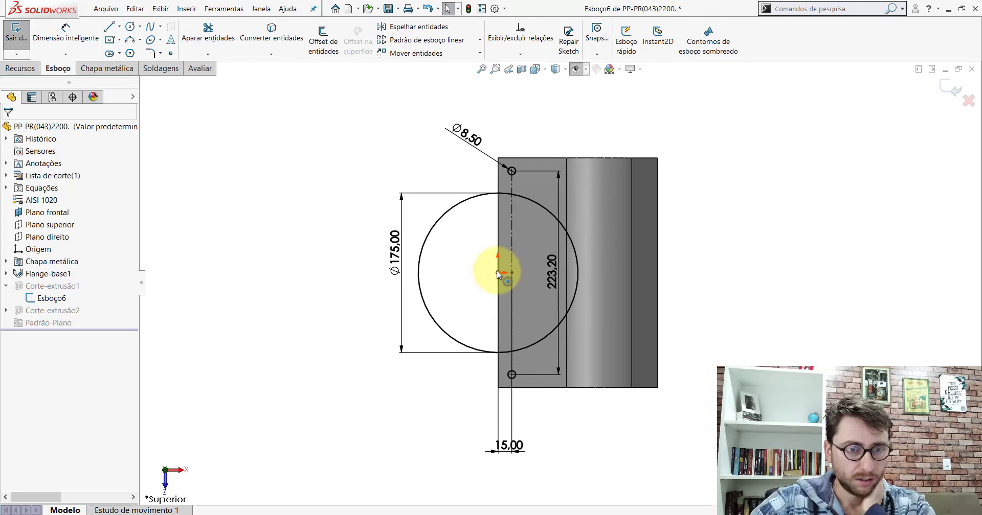
- Drag the Ø175 diameter dimension beside the circle and inspect the sketch
left_click_drag(401, 265, 404, 287)
scroll(517, 281, "down", 3)
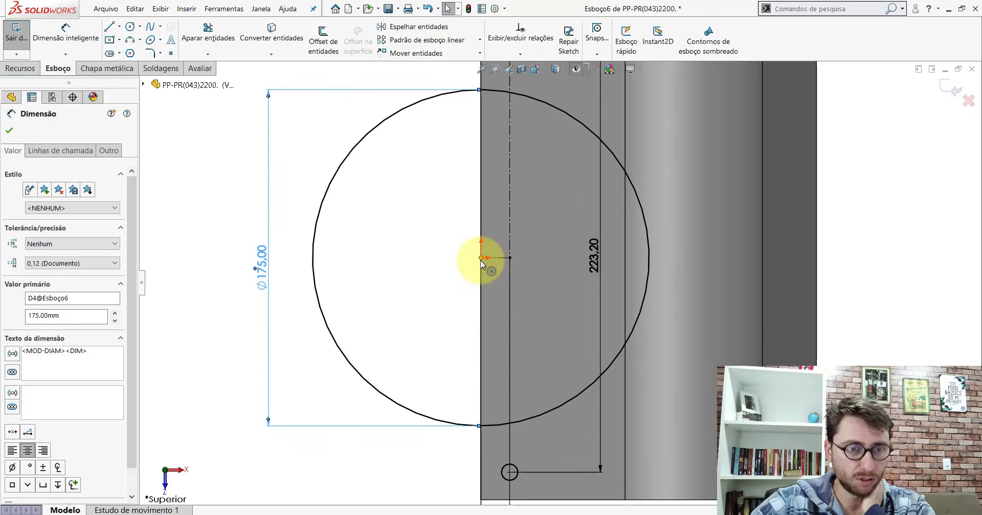
scroll(568, 307, "up", 3)
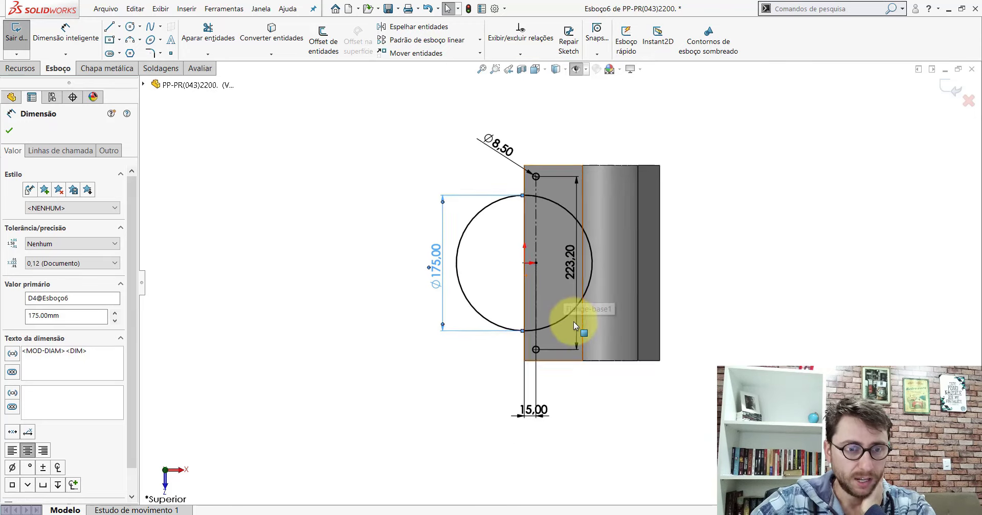
scroll(489, 483, "down", 2)
scroll(531, 358, "up", 2)
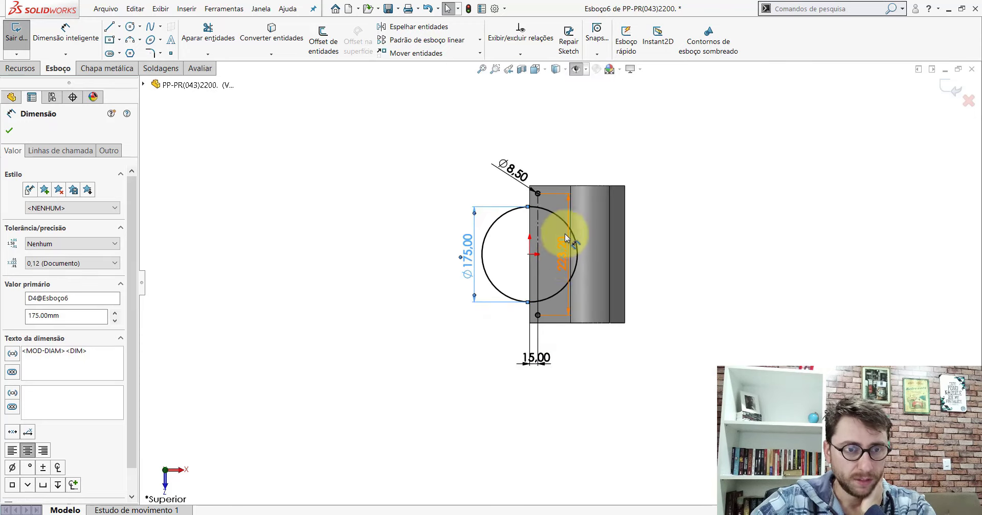
scroll(518, 182, "down", 2)
scroll(483, 189, "down", 2)
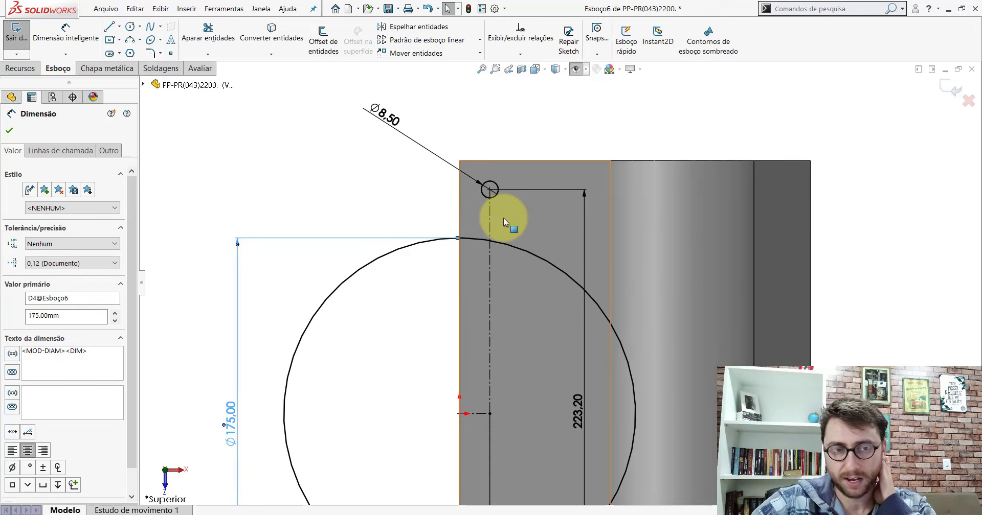
scroll(562, 347, "up", 3)
scroll(584, 320, "down", 2)
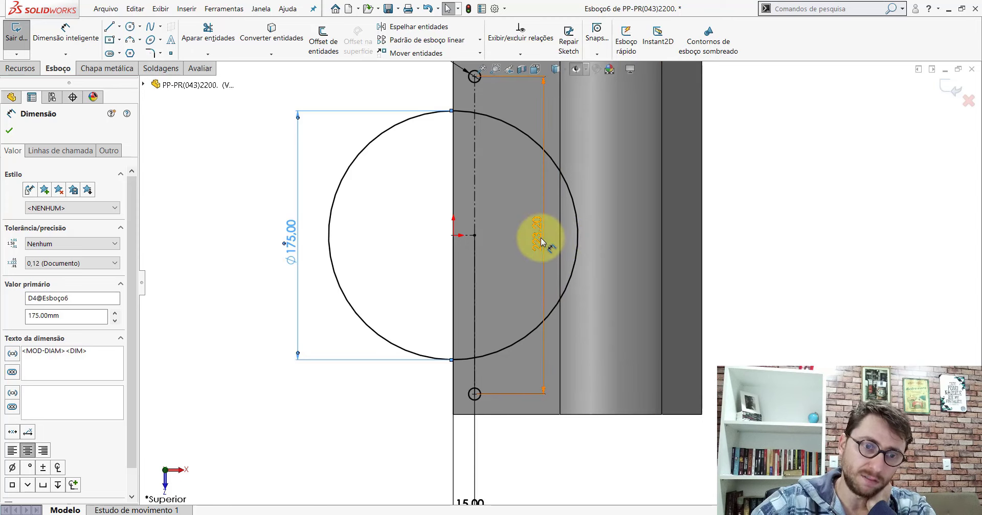
- Exit the reference sketch, switch to Peça1, and start a sketch on Plano superior
left_click(955, 90)
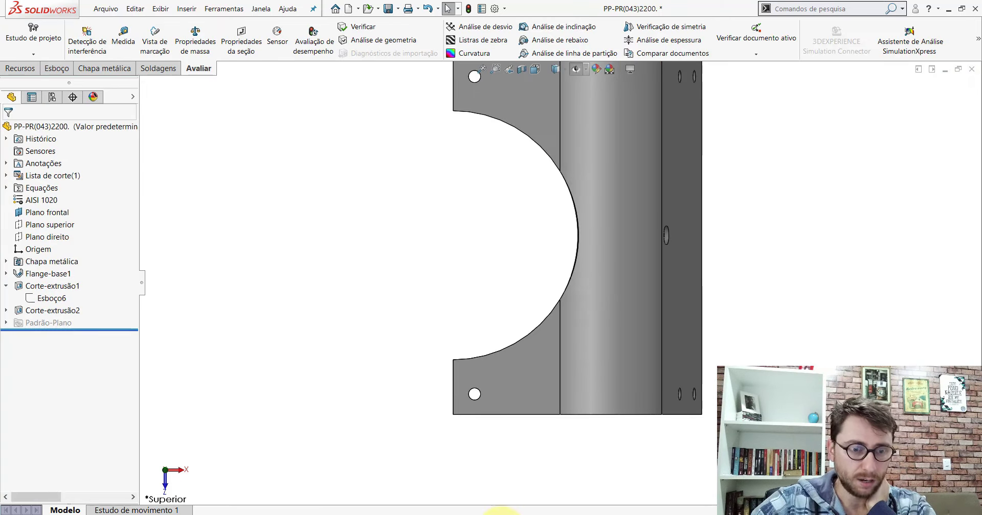
key("ctrl+Tab")
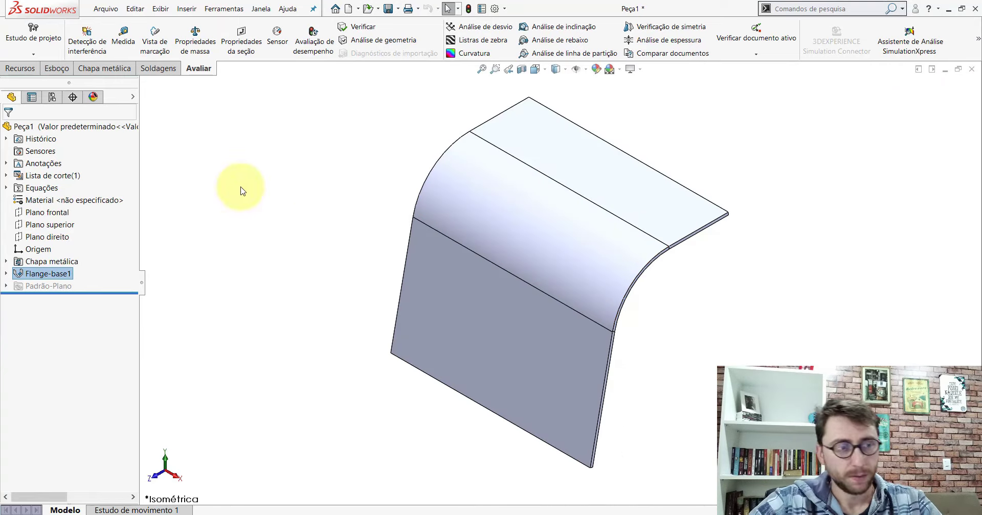
left_click(64, 227)
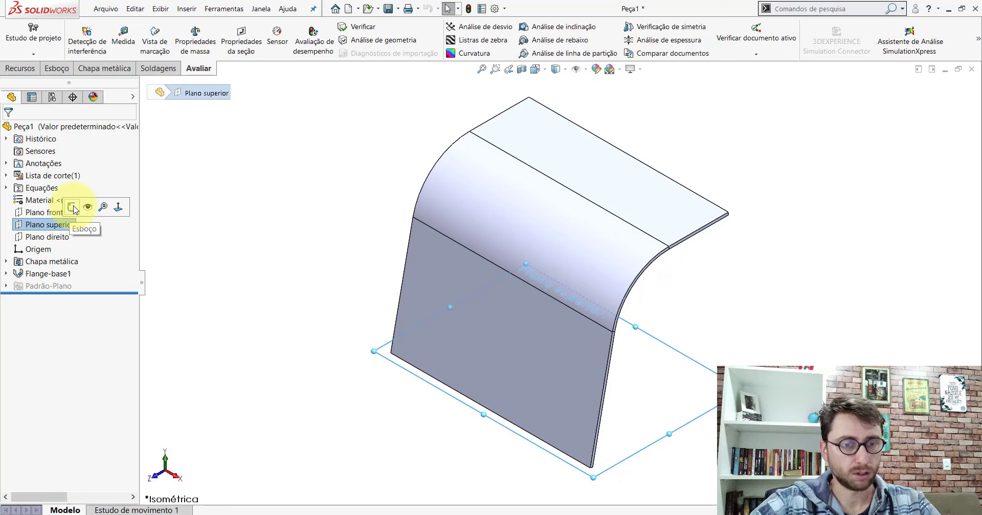
left_click(72, 207)
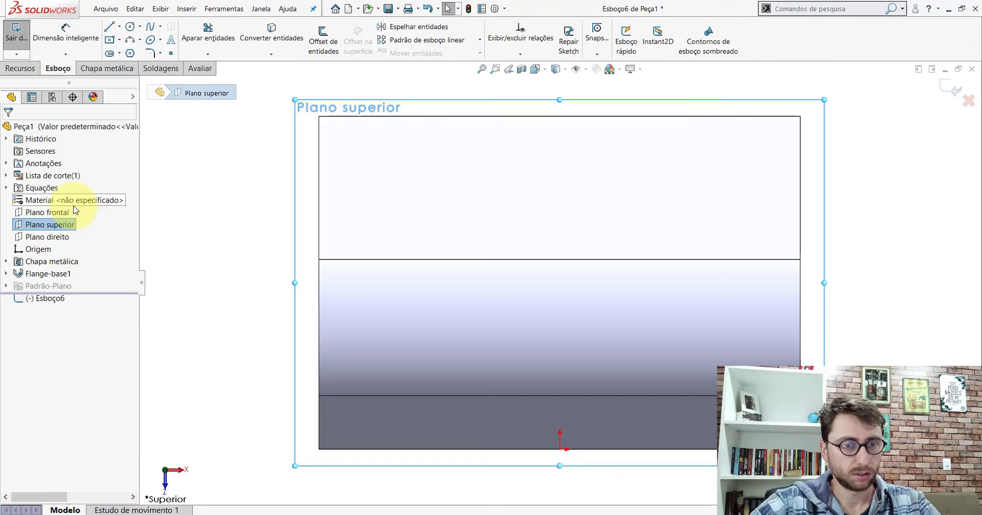
- Draw a circle centred on the flange's top edge midpoint
left_click(131, 30)
scroll(630, 213, "up", 1)
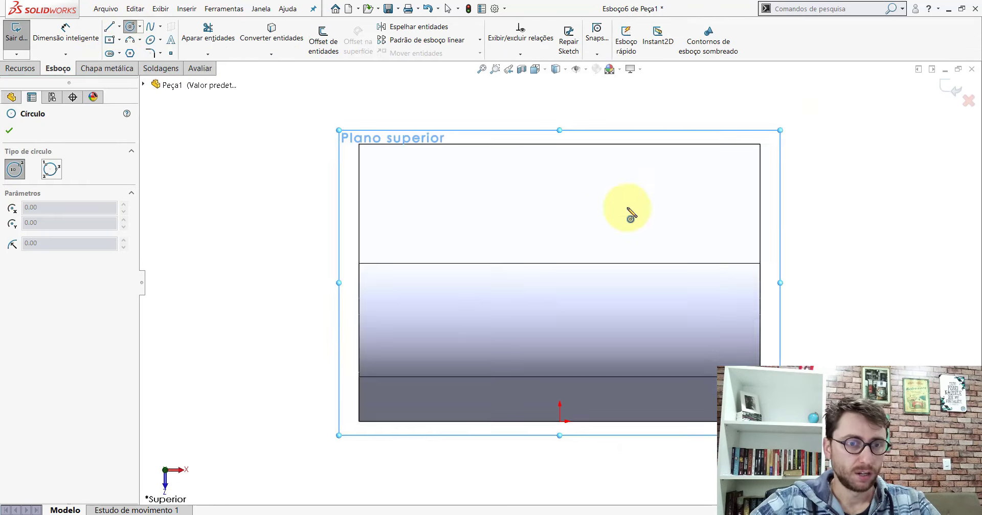
scroll(542, 264, "up", 2)
scroll(542, 267, "down", 2)
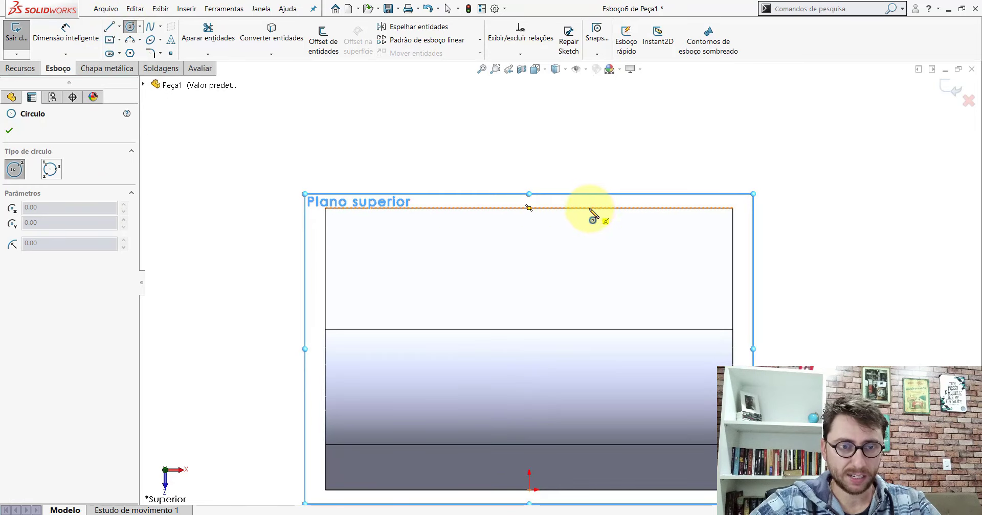
scroll(552, 215, "down", 2)
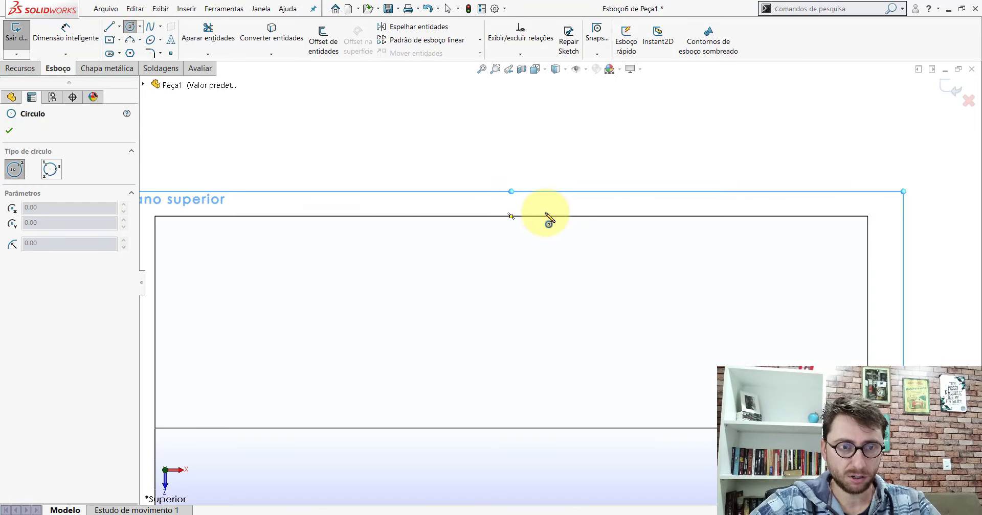
left_click(511, 216)
scroll(570, 219, "up", 3)
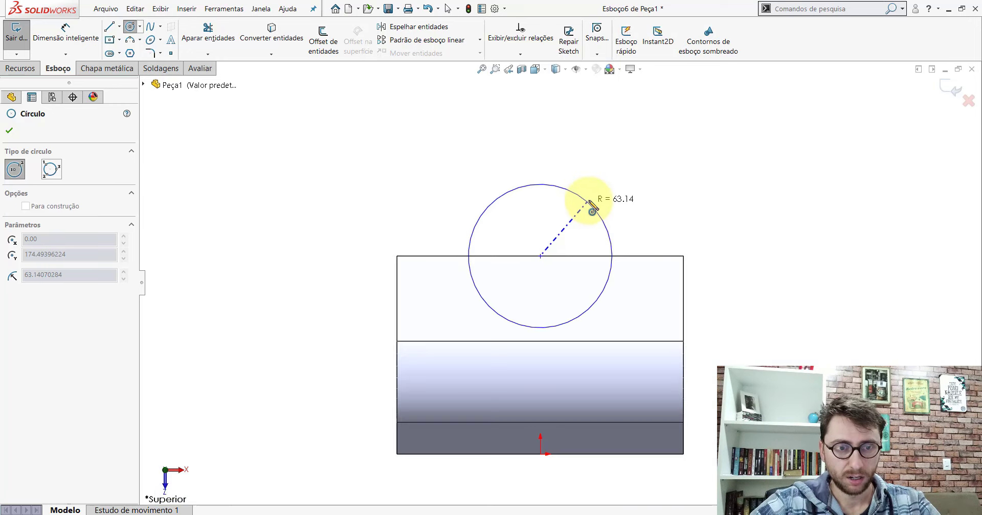
left_click(581, 202)
key("Escape")
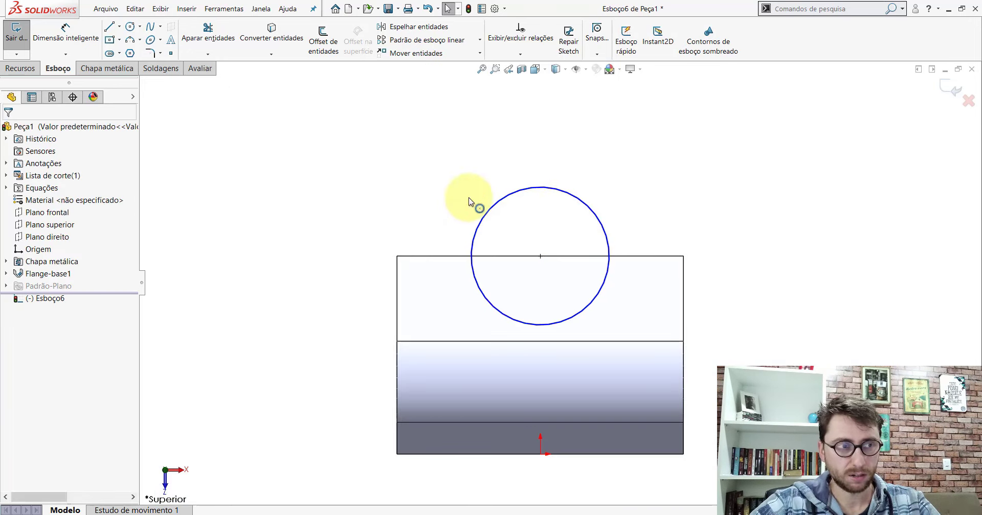
- Dimension the circle's diameter to 175 mm
left_click(66, 32)
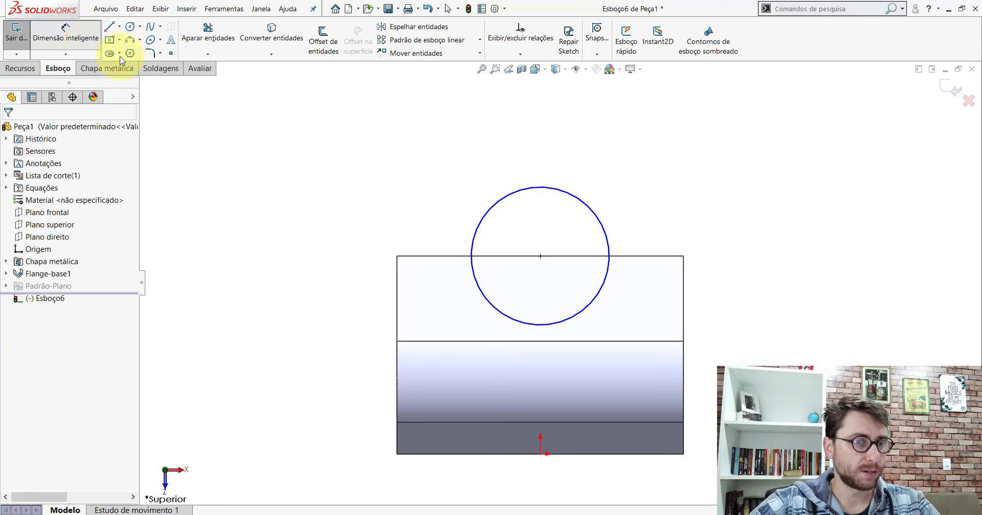
left_click(538, 190)
left_click(543, 168)
type("175")
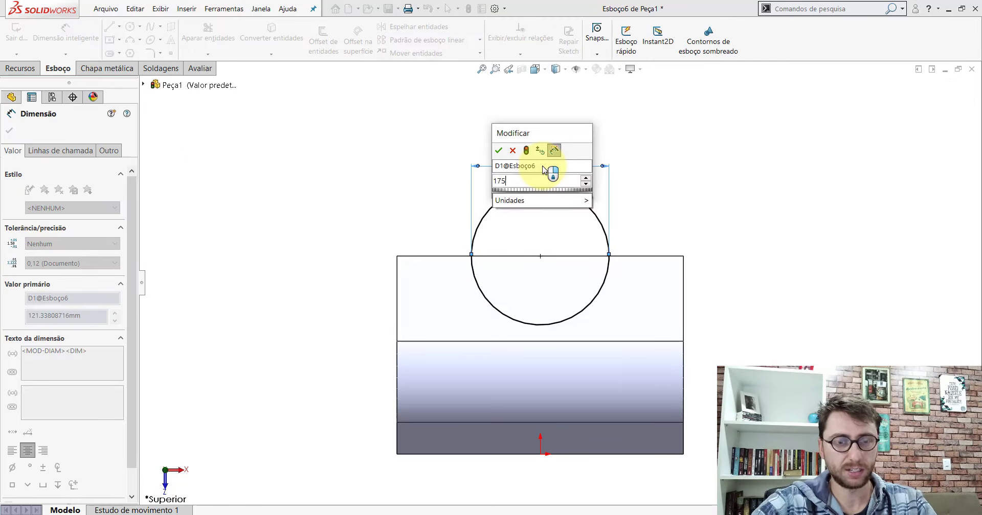
key("Return")
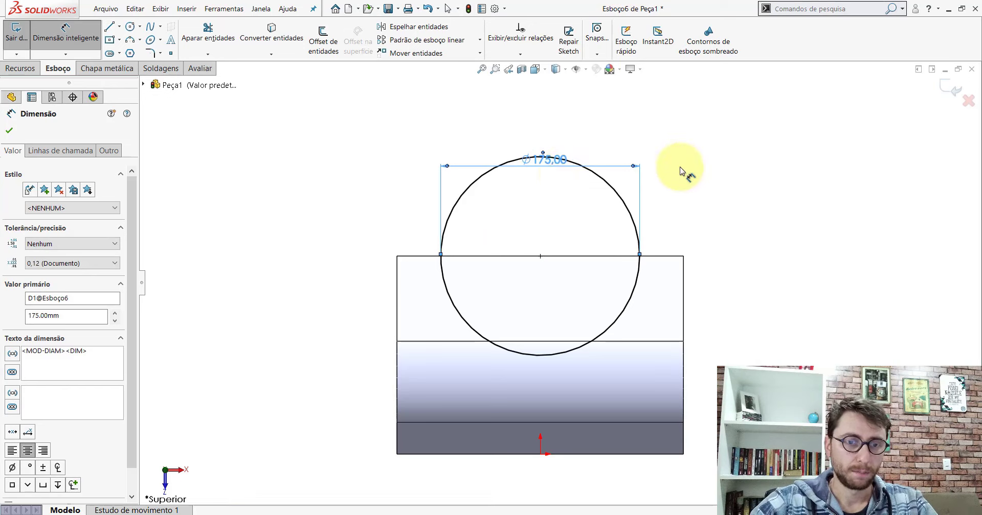
left_click(684, 172)
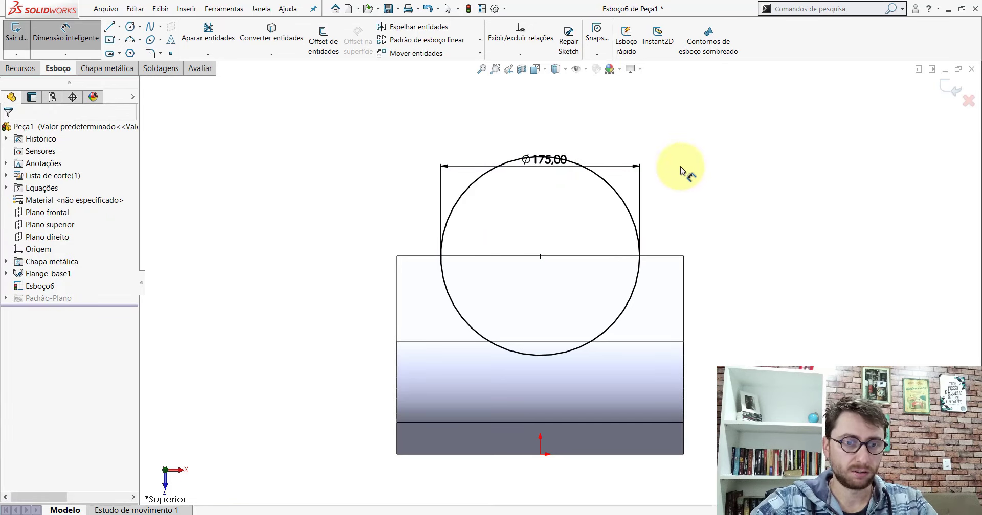
- Draw a vertical centerline starting at the circle centre
left_click(119, 27)
left_click(125, 53)
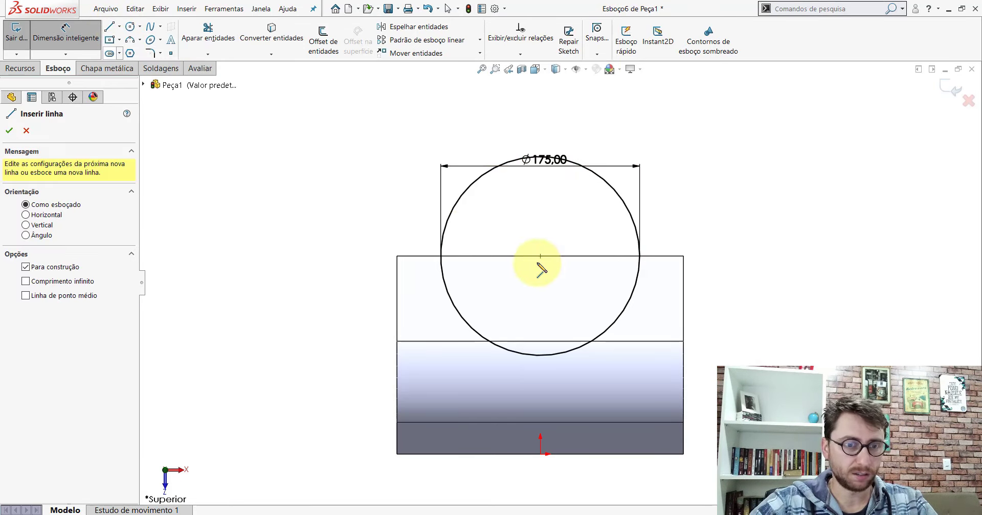
scroll(552, 273, "down", 5)
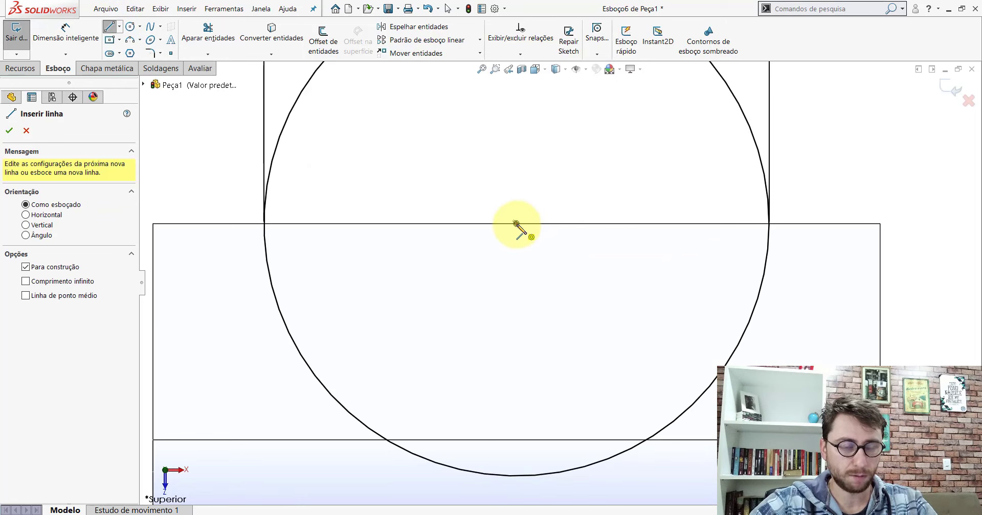
left_click(516, 223)
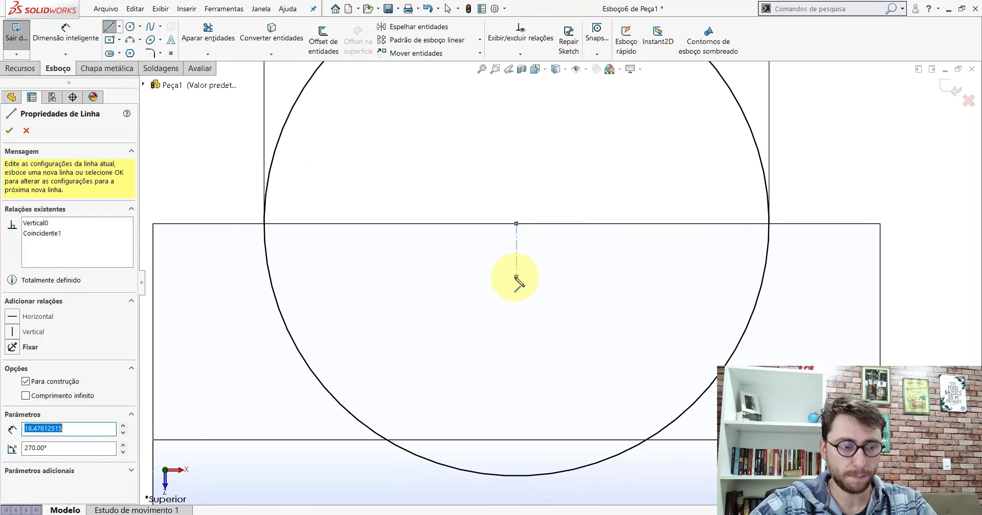
key("Escape")
- Draw a horizontal centerline across the flange from left to right
left_click(116, 25)
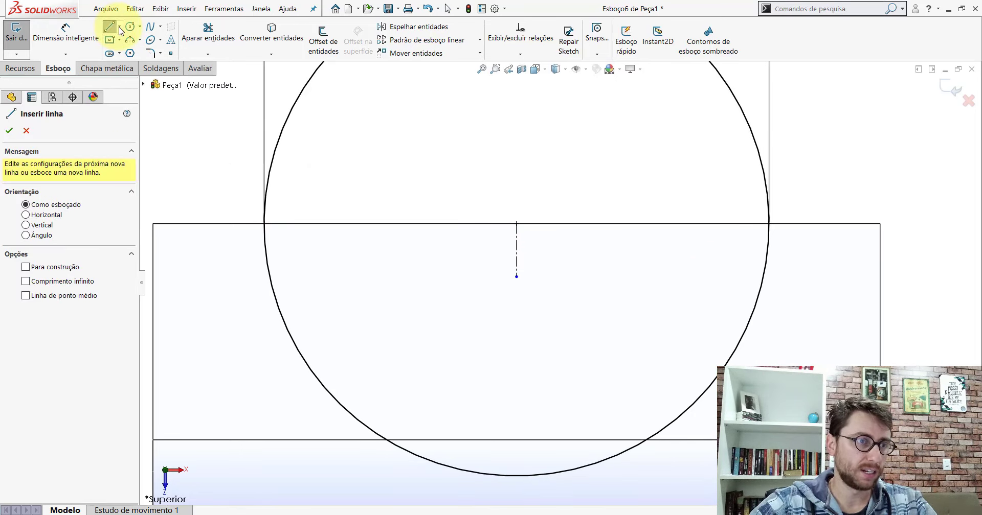
left_click(120, 28)
left_click(125, 54)
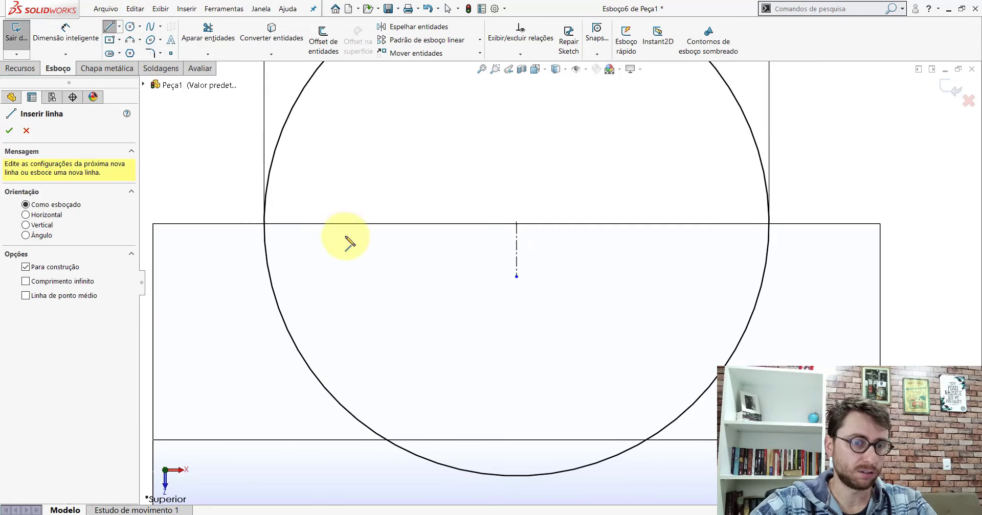
left_click(336, 277)
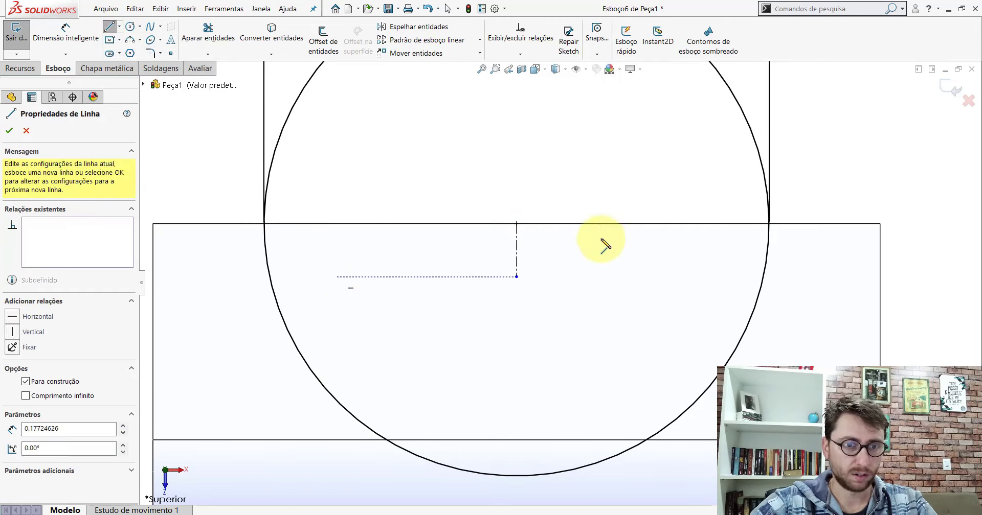
left_click(709, 276)
key("f")
key("Escape")
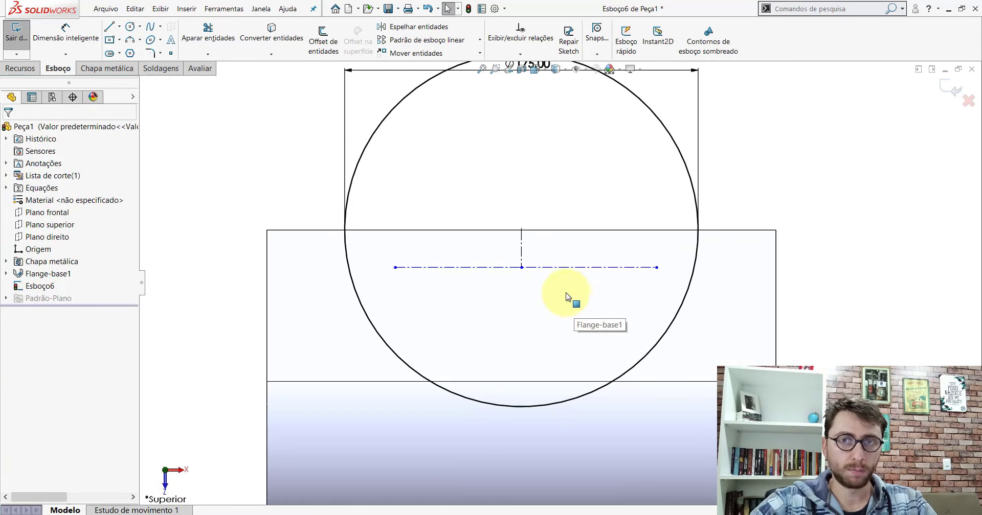
- Make the vertical centerline's lower end the horizontal centerline's midpoint
scroll(567, 297, "down", 2)
left_click(551, 268)
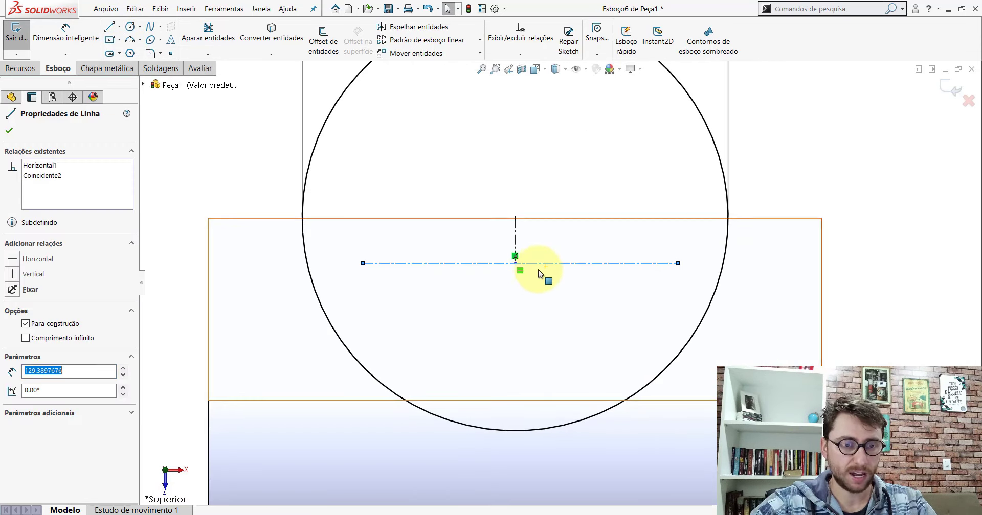
scroll(515, 261, "down", 2)
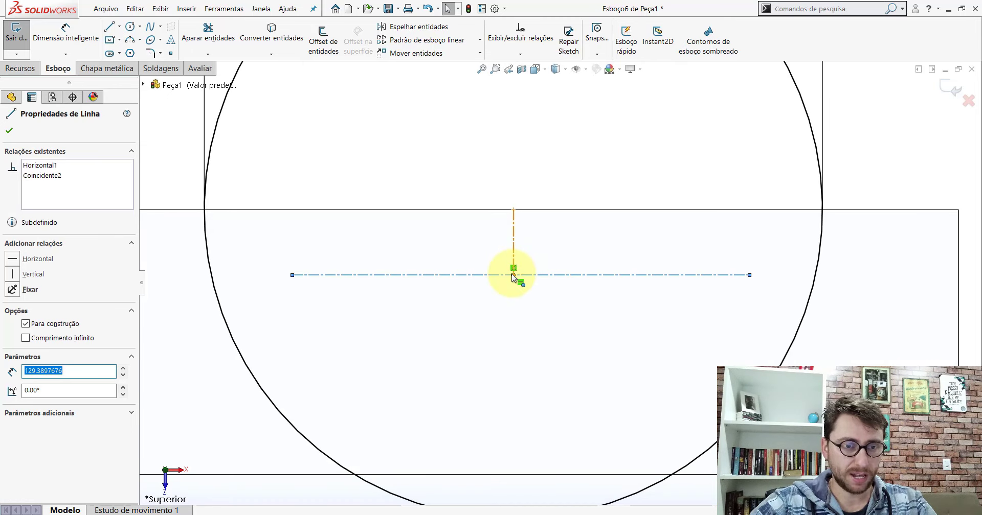
left_click(513, 275)
left_click(504, 275, "ctrl")
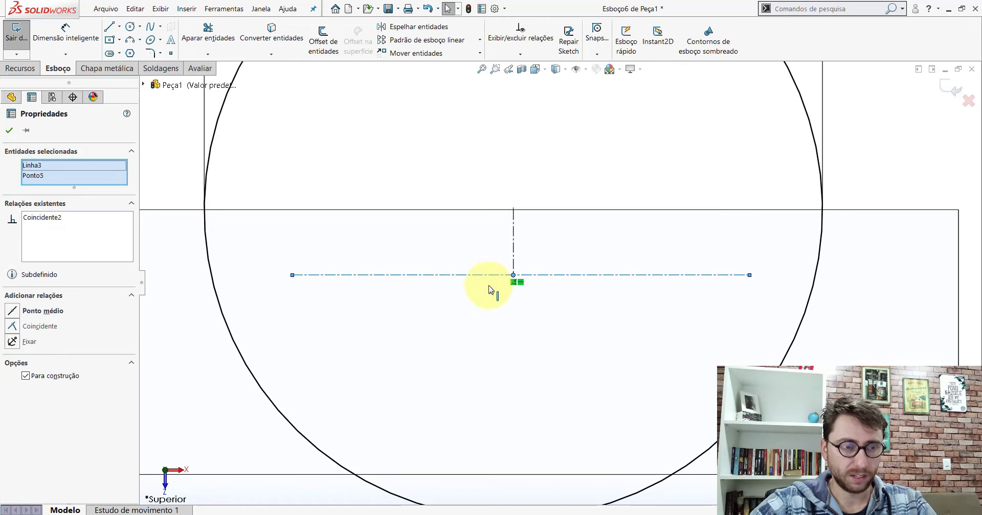
left_click(14, 311)
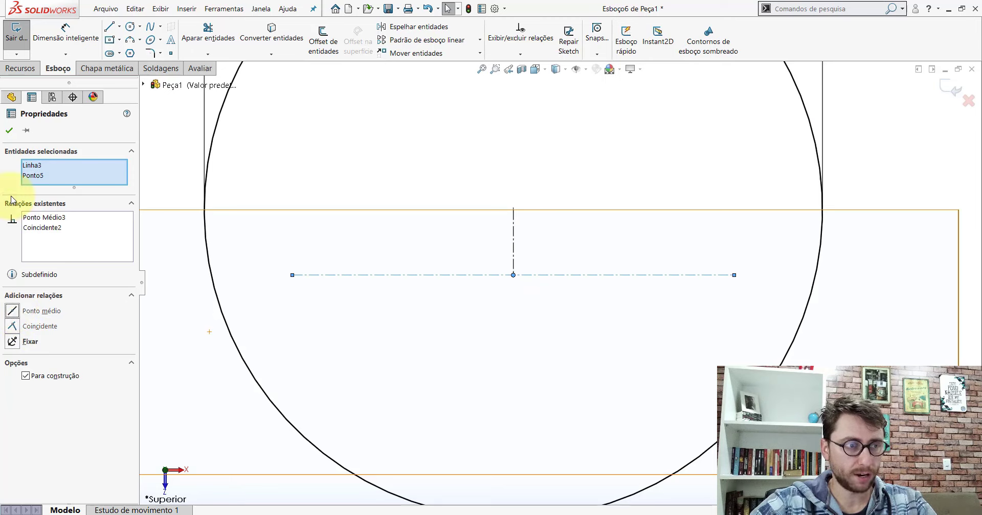
left_click(10, 131)
- Dimension the centerline offset to 15 mm and its length to 223.2 mm
left_click(56, 33)
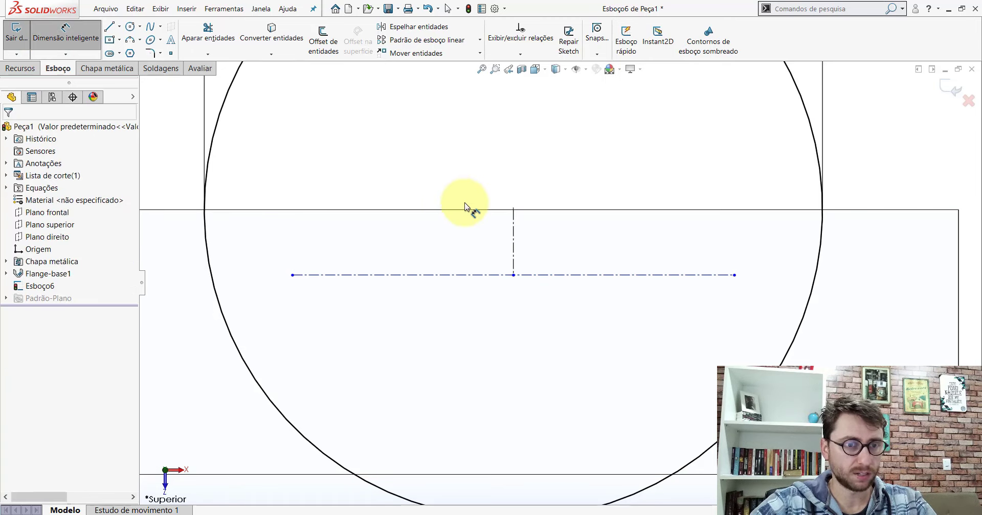
left_click(515, 228)
left_click(476, 229)
type("15")
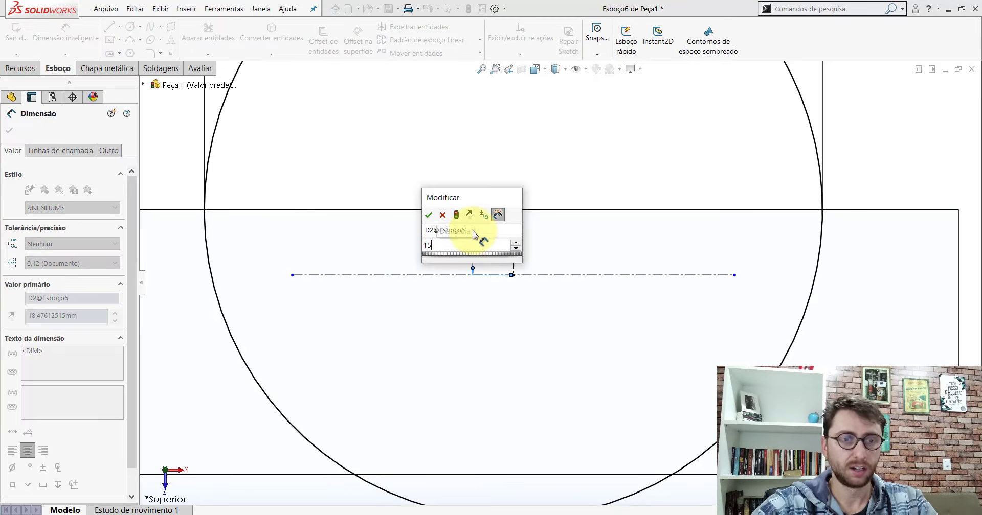
key("Return")
left_click(550, 265)
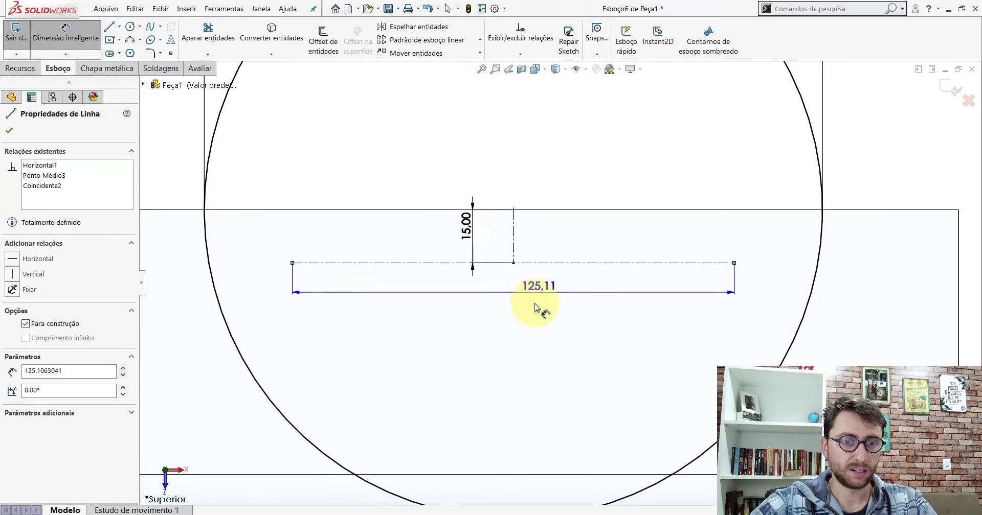
left_click(517, 312)
type("22")
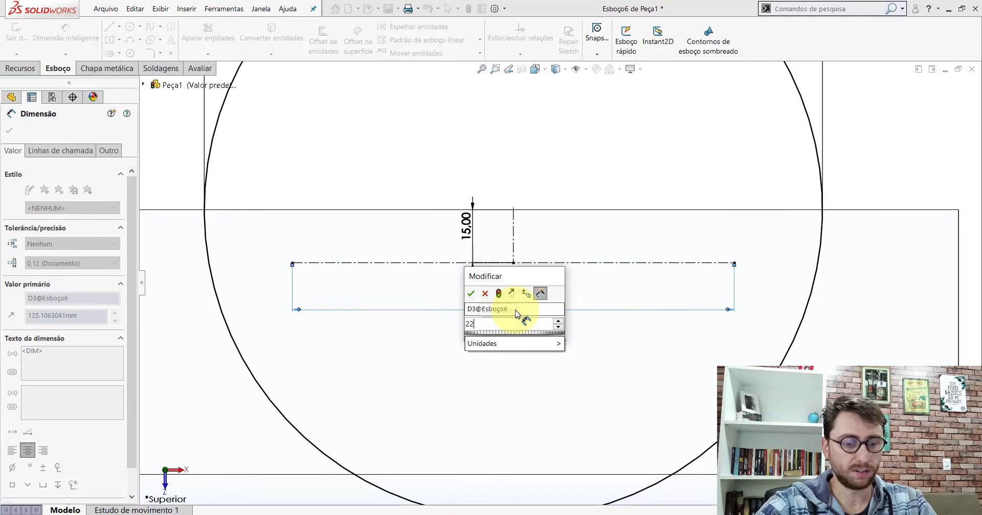
type("3,2")
key("Return")
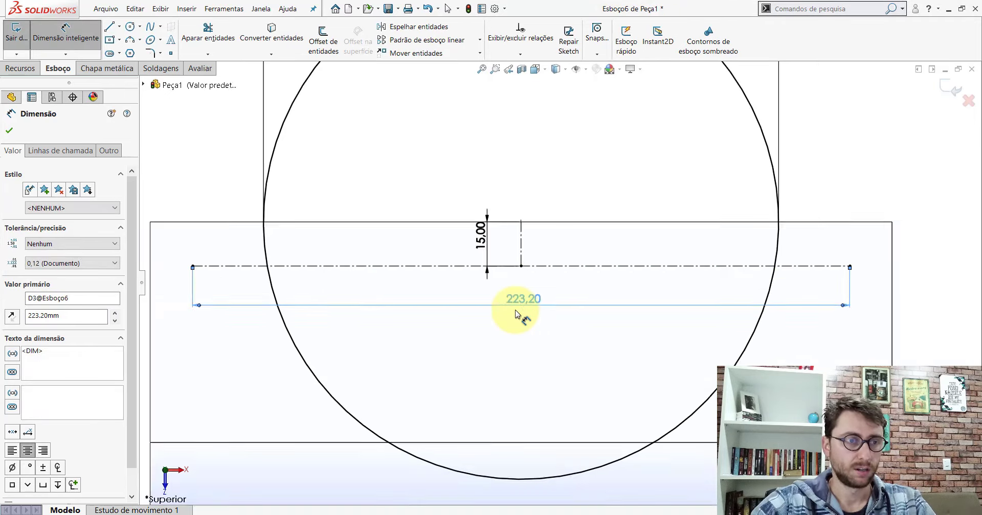
scroll(516, 314, "up", 3)
- Draw hole circles at the left and right ends of the centerline
left_click(130, 27)
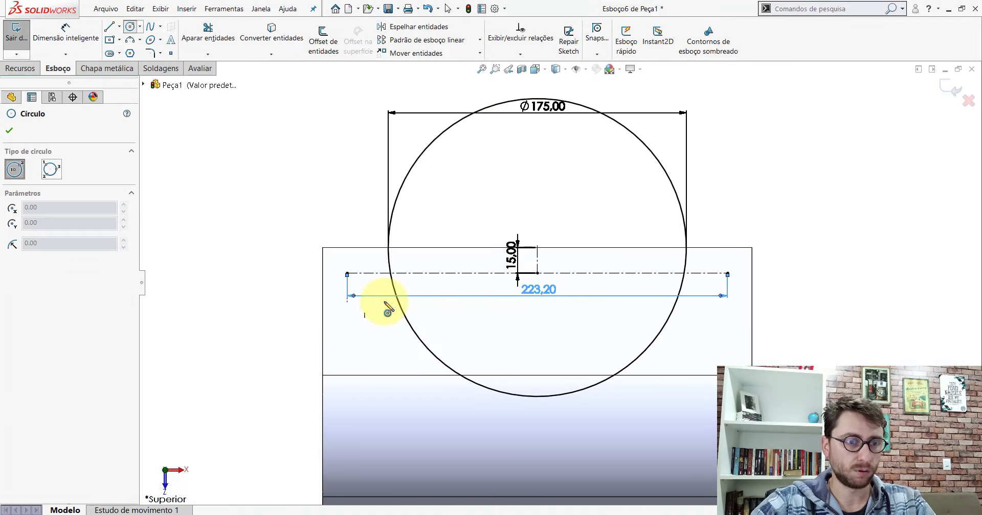
scroll(383, 306, "down", 5)
scroll(322, 285, "down", 3)
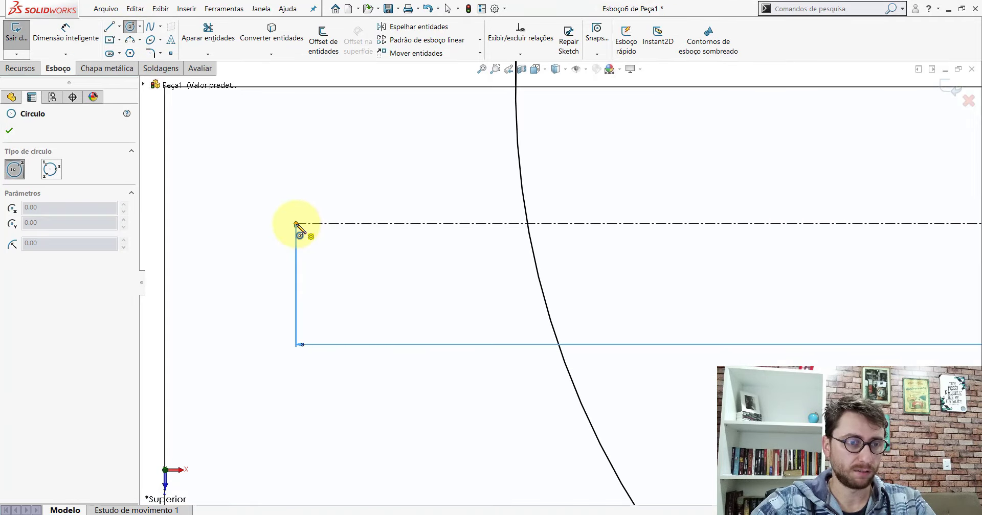
left_click(296, 224)
left_click(306, 219)
scroll(640, 291, "up", 3)
scroll(757, 286, "up", 2)
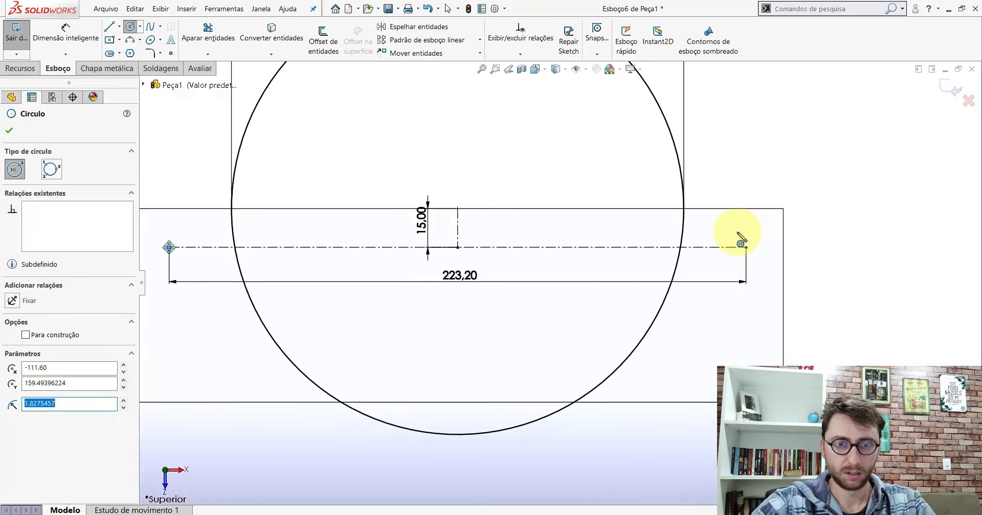
scroll(741, 241, "down", 3)
left_click(694, 290)
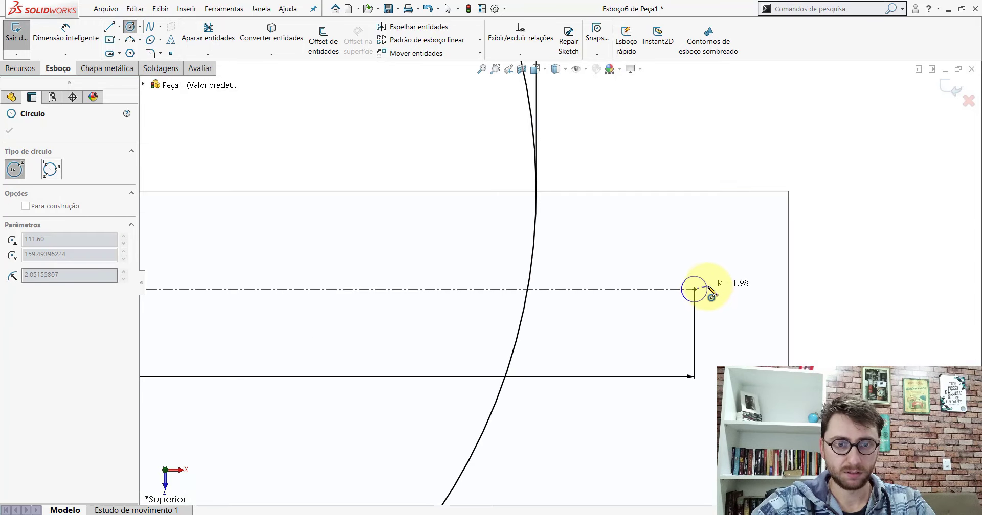
left_click(681, 290)
key("Escape")
scroll(613, 289, "up", 3)
scroll(383, 303, "up", 2)
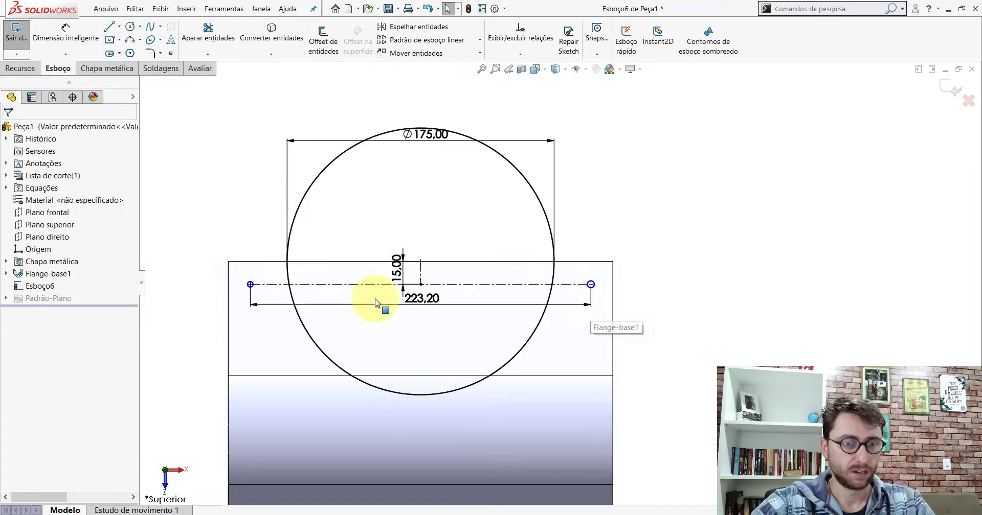
scroll(356, 300, "up", 1)
scroll(602, 278, "down", 2)
scroll(703, 303, "down", 2)
scroll(703, 302, "down", 1)
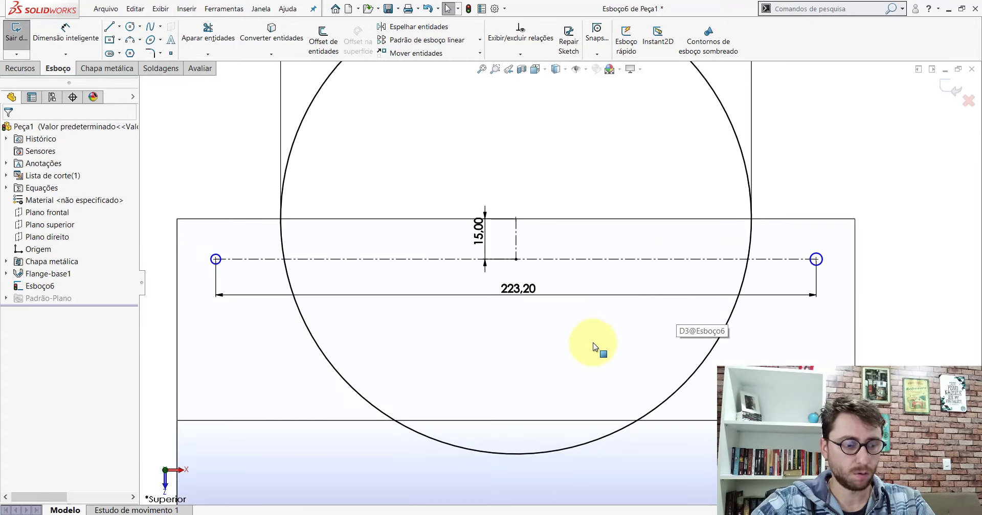
- Make both hole circles equal and dimension their diameter to 8.5 mm
left_click(221, 263)
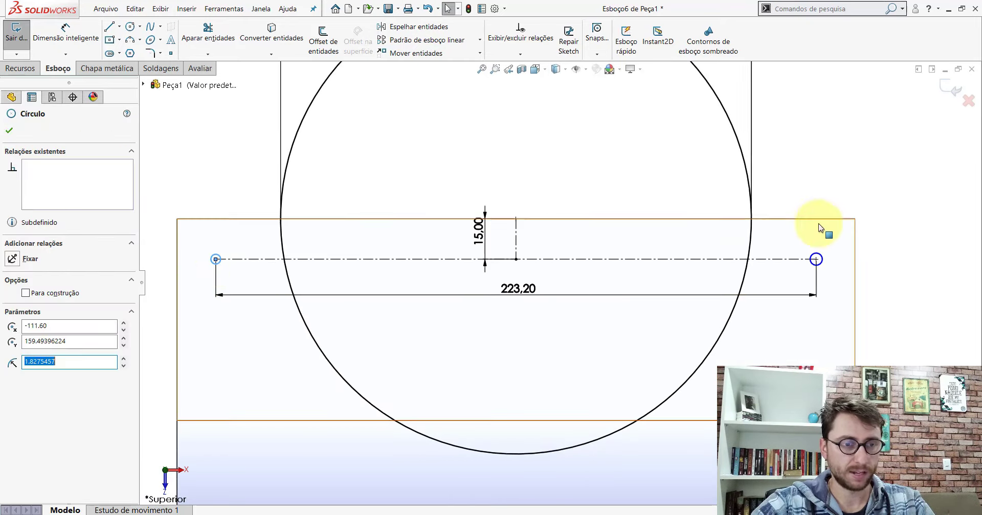
left_click(815, 251, "ctrl")
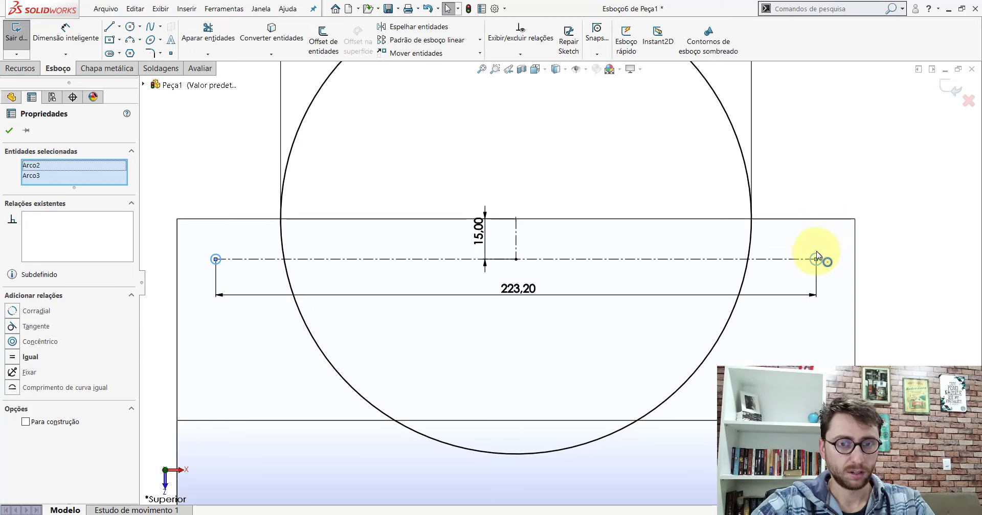
left_click(14, 359)
left_click(8, 130)
left_click(66, 34)
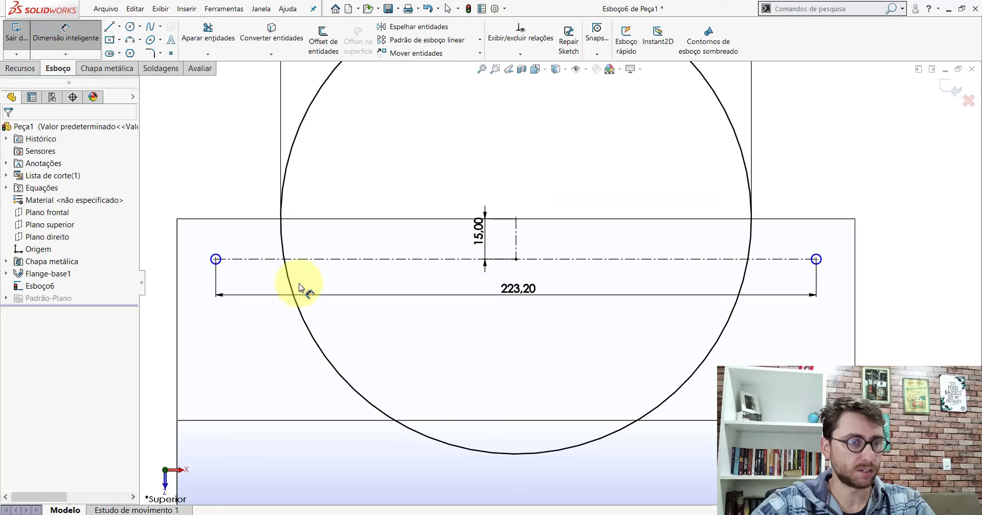
left_click(221, 217)
left_click(218, 176)
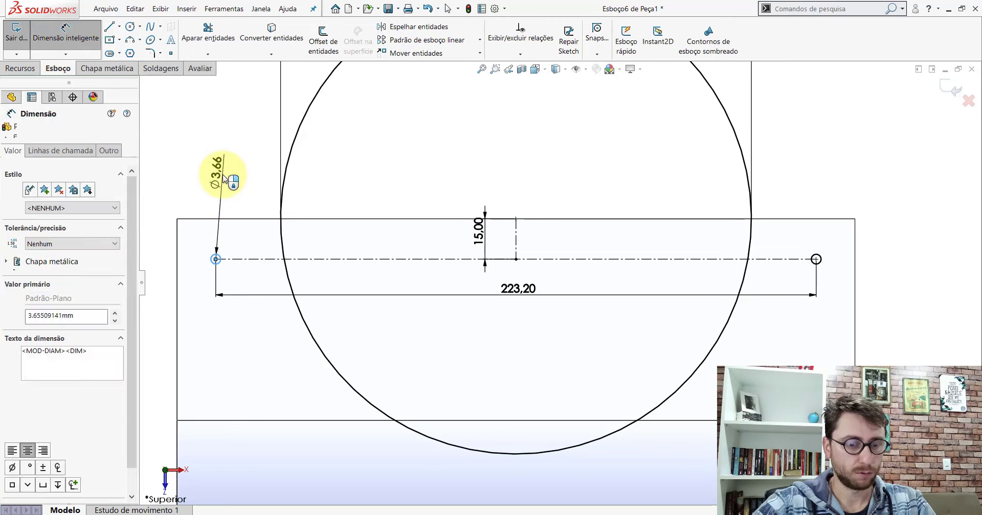
type("8,5")
key("Return")
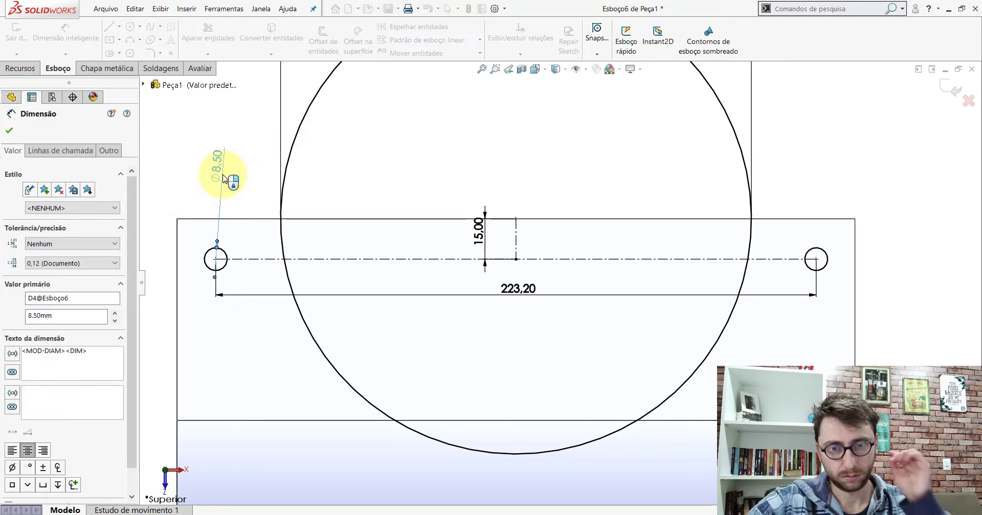
left_click(23, 70)
left_click(213, 38)
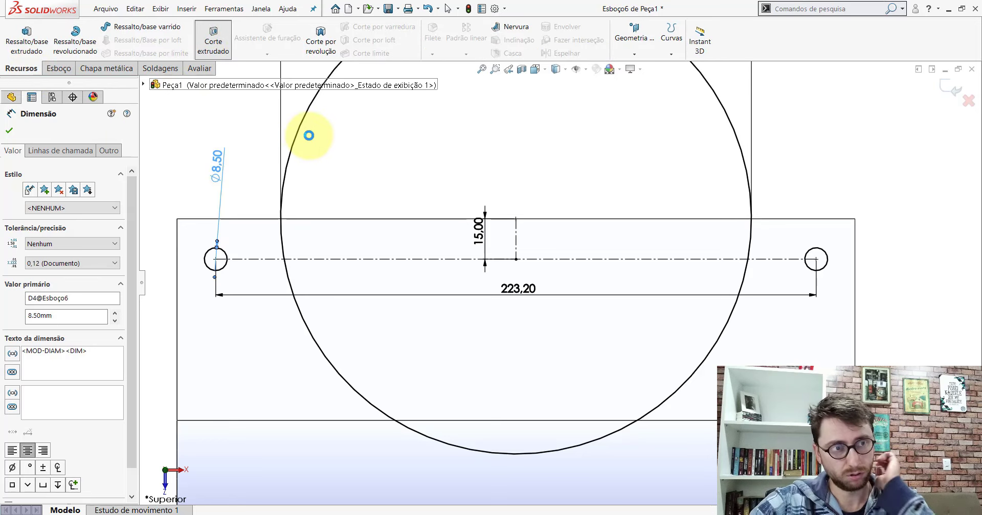
- Extrude-cut the sketch Through All in both directions
left_click(65, 204)
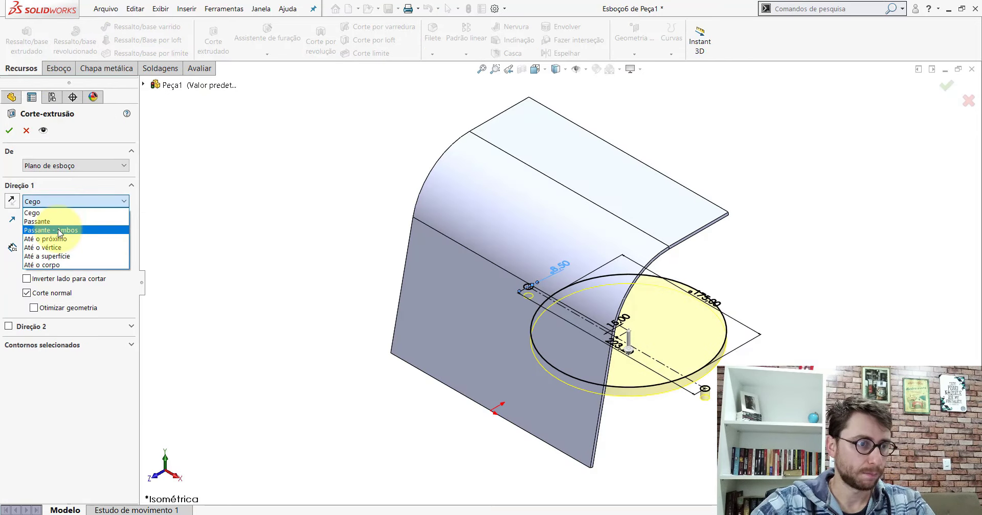
left_click(51, 227)
right_click(579, 218)
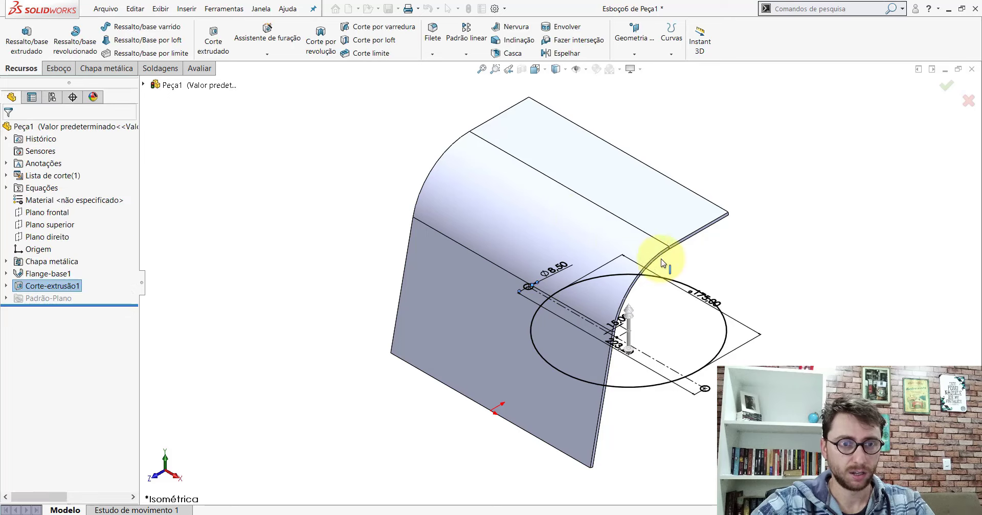
scroll(657, 236, "up", 2)
scroll(562, 245, "down", 4)
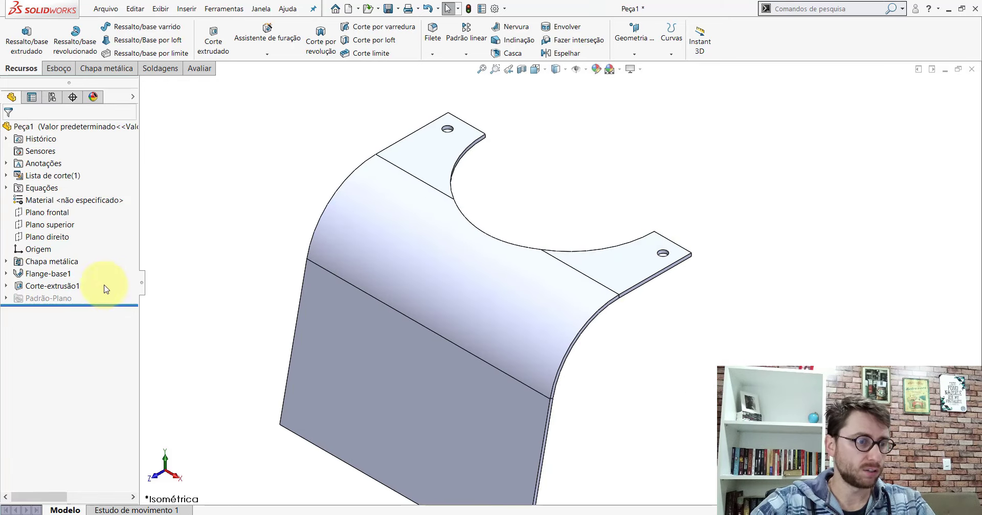
- Reopen and reapply the cut feature, then orbit the part to check the holes
right_click(61, 288)
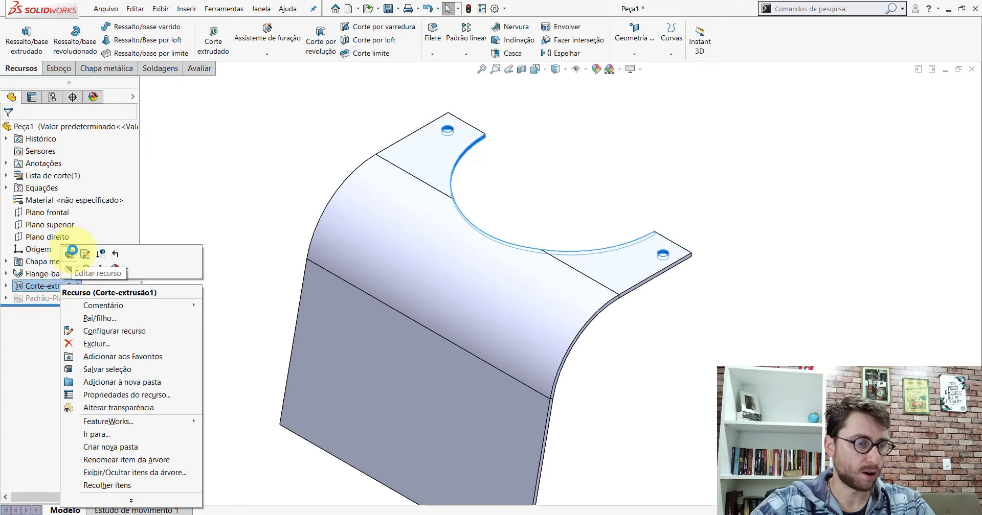
left_click(70, 253)
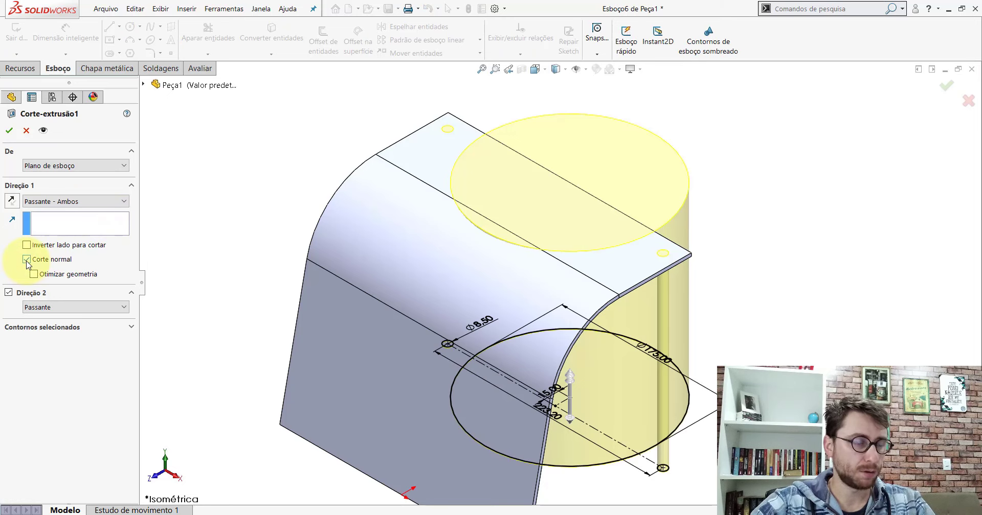
left_click(8, 131)
mouse_move(229, 184)
middle_mouse_down()
mouse_move(379, 225)
mouse_move(390, 252)
middle_mouse_up()
mouse_move(503, 278)
middle_mouse_down()
mouse_move(504, 235)
mouse_move(541, 306)
middle_mouse_up()
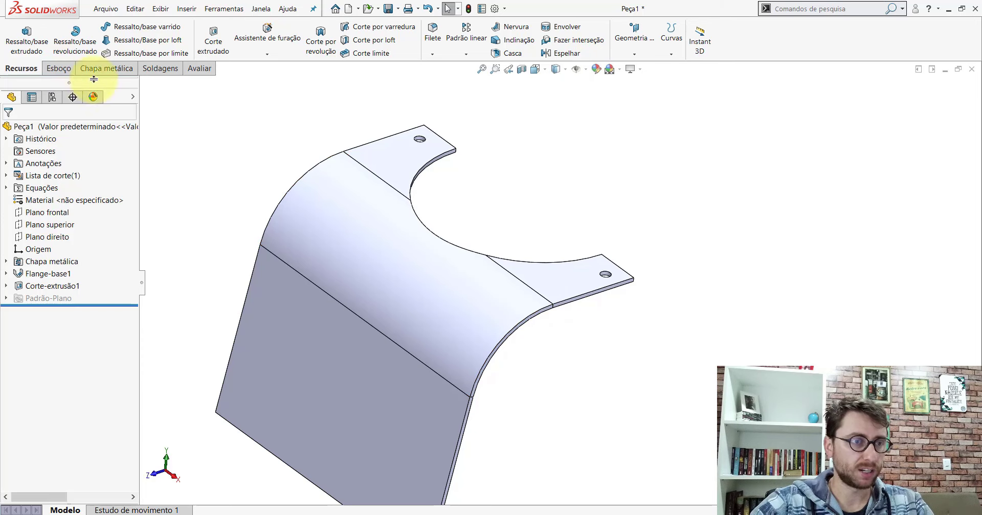
- Flatten the sheet-metal part and turn the flat pattern to face the screen
left_click(124, 69)
left_click(631, 52)
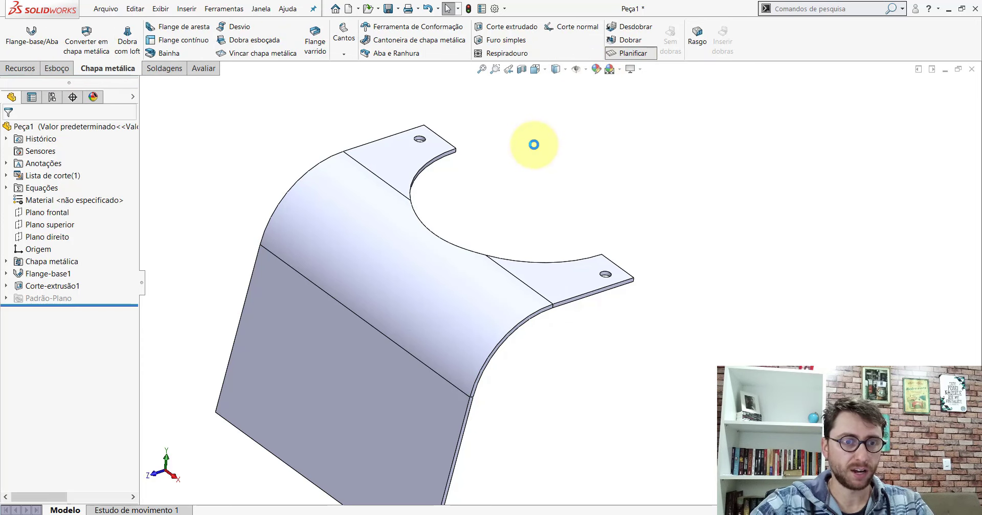
scroll(482, 238, "up", 3)
scroll(517, 290, "down", 3)
mouse_move(496, 245)
middle_mouse_down()
mouse_move(509, 222)
mouse_move(526, 256)
mouse_move(554, 271)
middle_mouse_up()
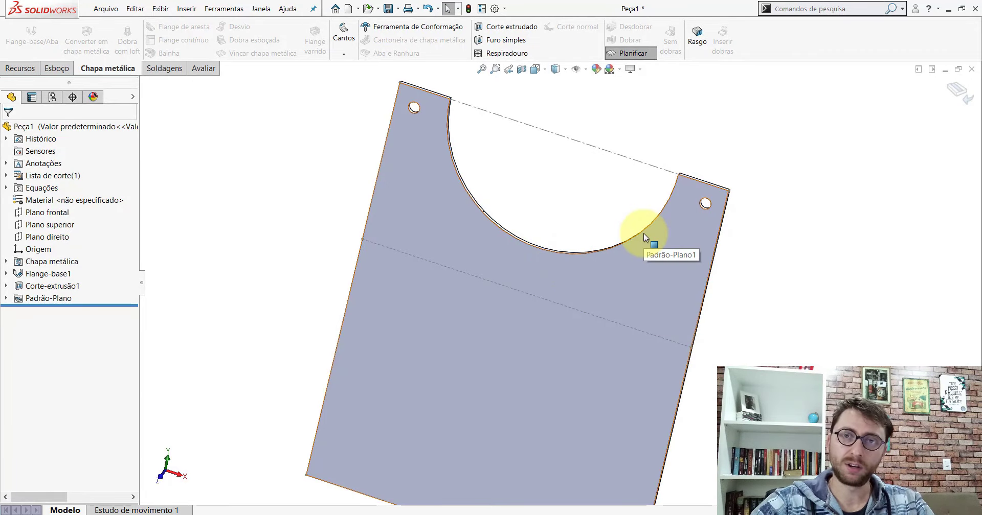
scroll(559, 281, "up", 3)
scroll(587, 285, "down", 2)
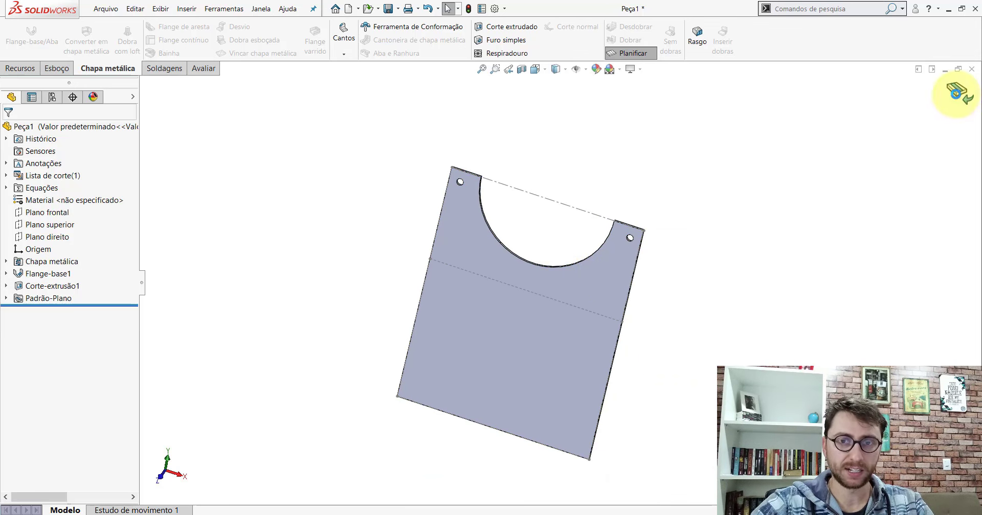
- Refold the part, set isometric view, and switch to the other part document
left_click(955, 93)
left_click(536, 69)
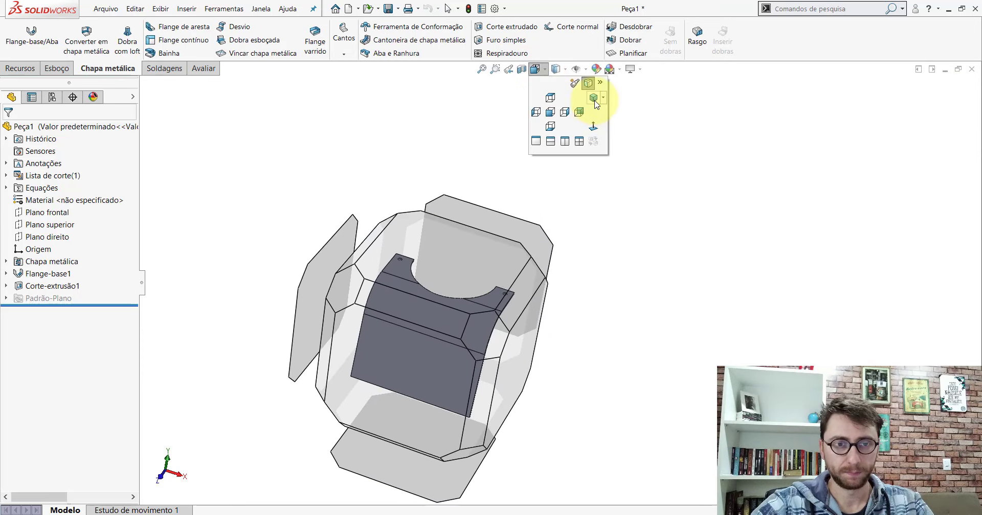
left_click(595, 102)
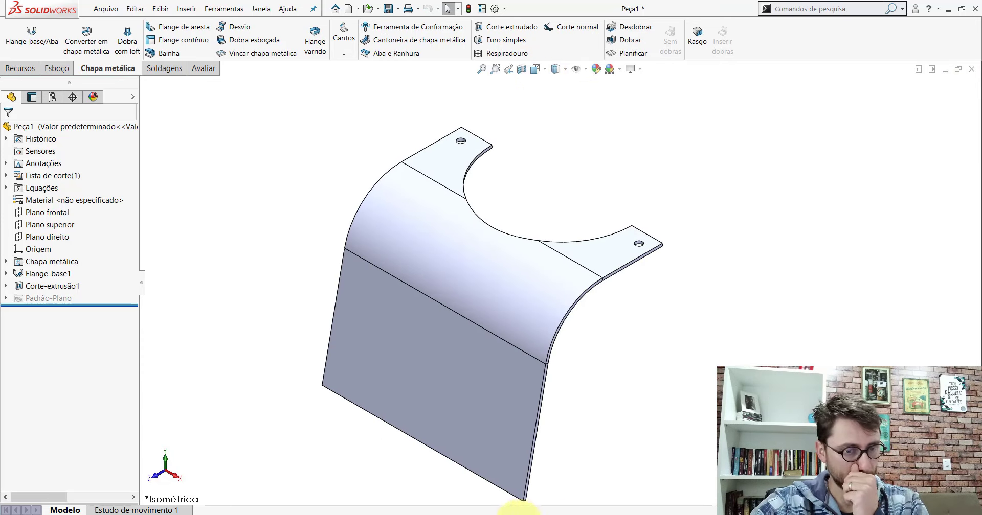
left_click(517, 470)
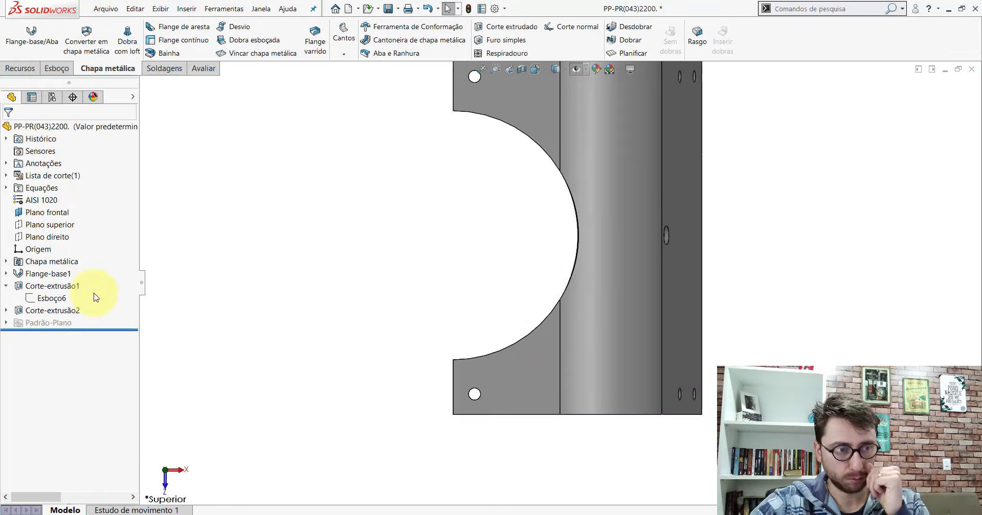
- Open and exit Corte-extrusão1's sketch, orbit to a 3D view, and collapse the feature
left_click(54, 299)
left_click(62, 261)
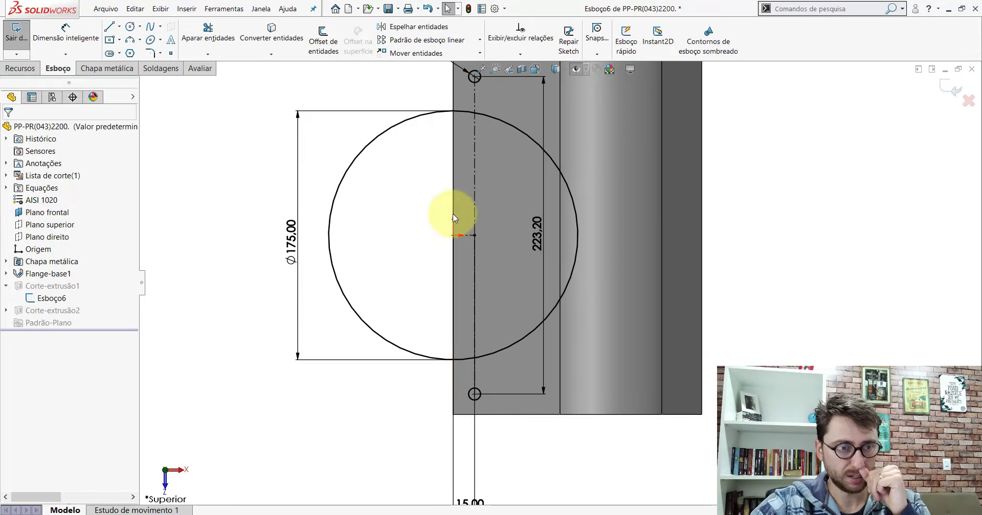
left_click(956, 91)
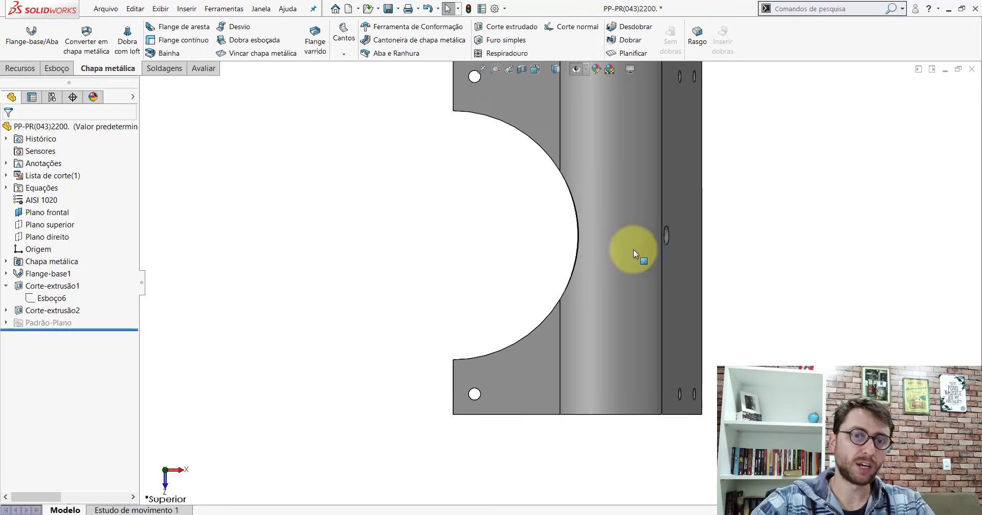
mouse_move(633, 249)
middle_mouse_down()
mouse_move(488, 127)
mouse_move(455, 181)
middle_mouse_up()
left_click(6, 287)
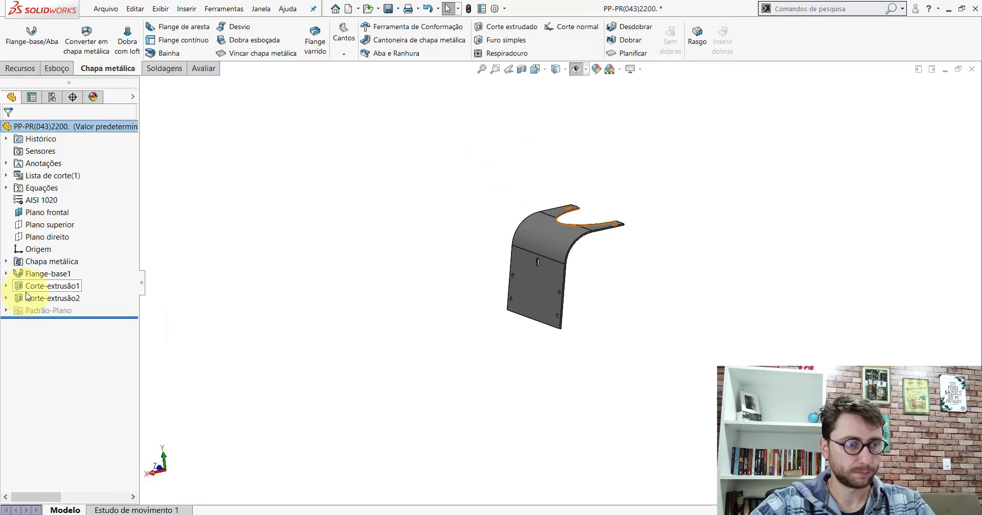
- Edit Esboço7 to check its four Ø8.50 holes and 13×4 slot, then exit
scroll(562, 293, "down", 5)
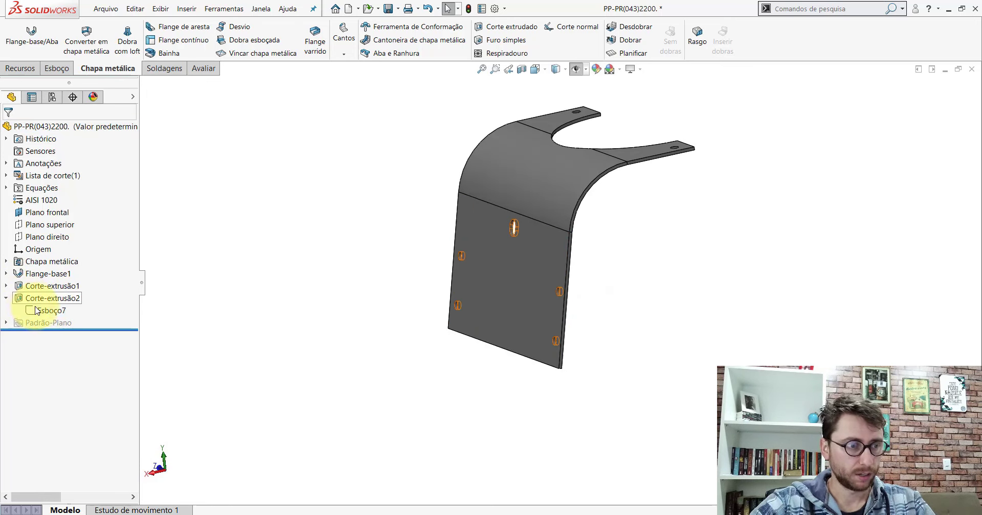
left_click(46, 311)
left_click(71, 279)
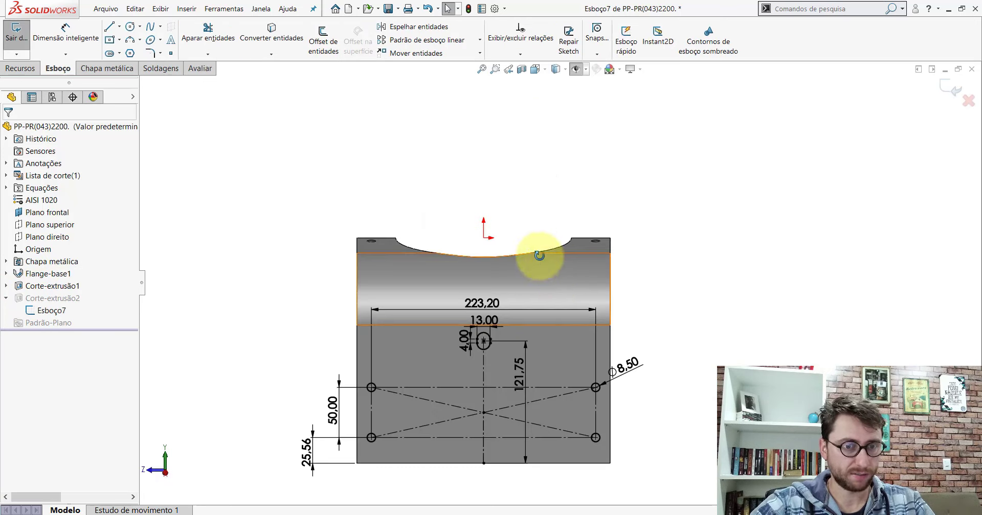
middle_click_drag(539, 255, 712, 230)
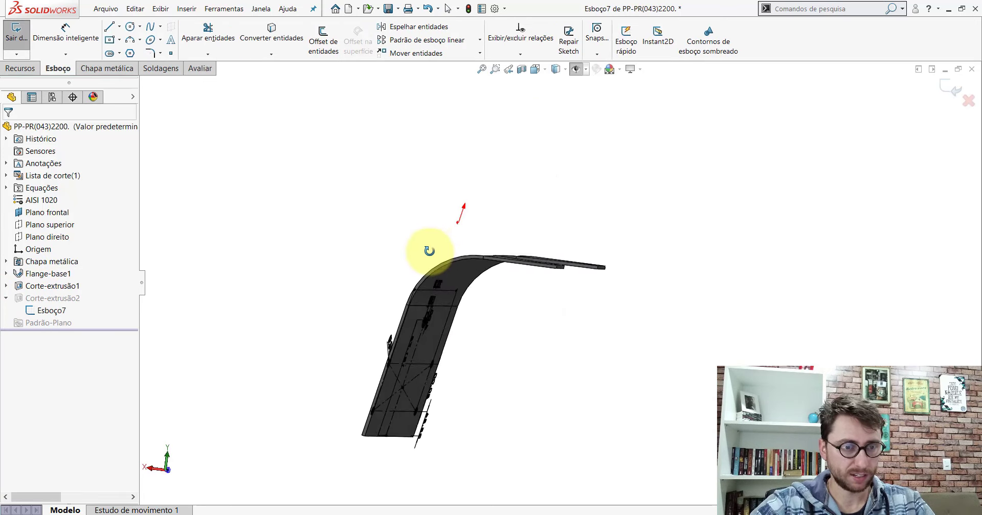
left_click(954, 95)
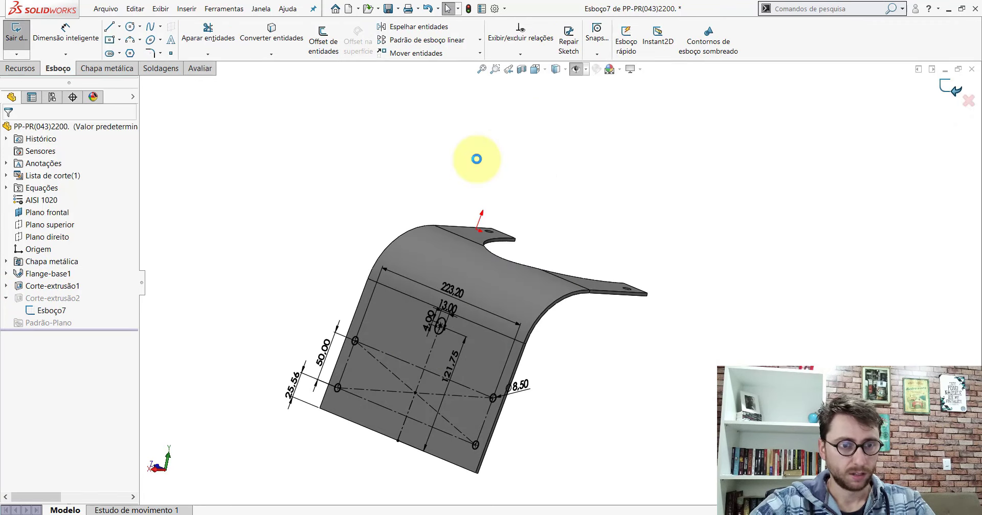
- Start the Measure tool on PP-PR(043)2200 and zoom onto the plate
left_click(199, 68)
left_click(123, 37)
scroll(445, 317, "down", 3)
- Measure the lower hole's diameter and its distance to another hole on PP-PR(043)2200
scroll(388, 322, "down", 4)
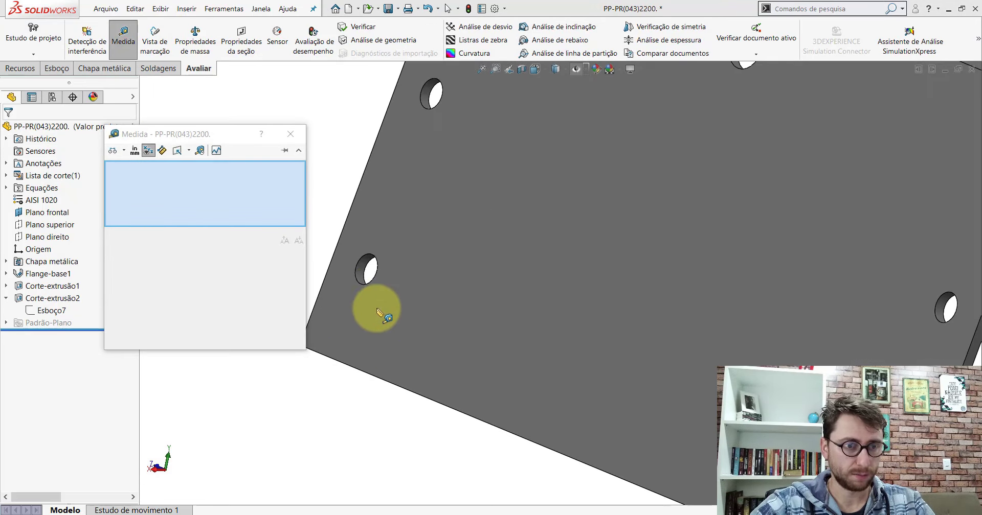
left_click(364, 268)
scroll(692, 351, "up", 5)
scroll(654, 353, "down", 5)
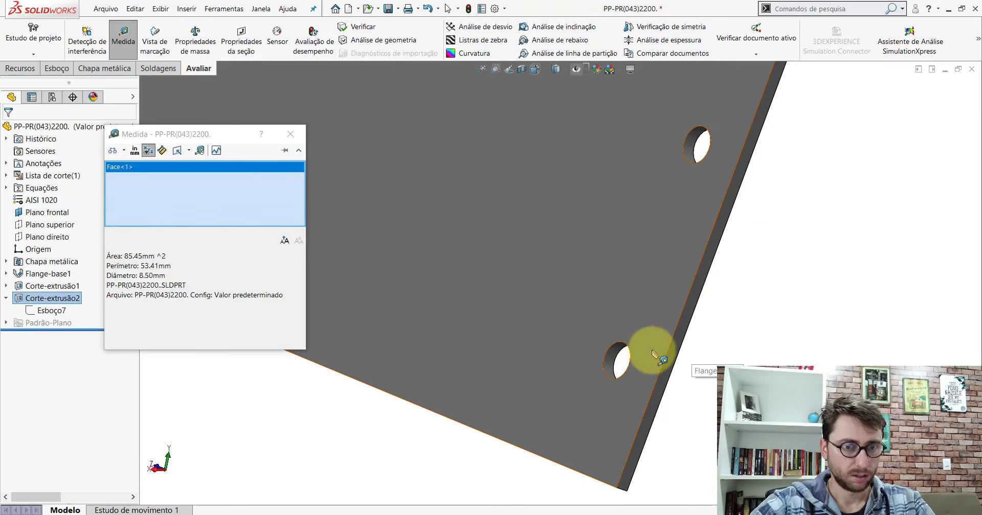
left_click(625, 353)
scroll(603, 340, "up", 2)
scroll(551, 315, "up", 2)
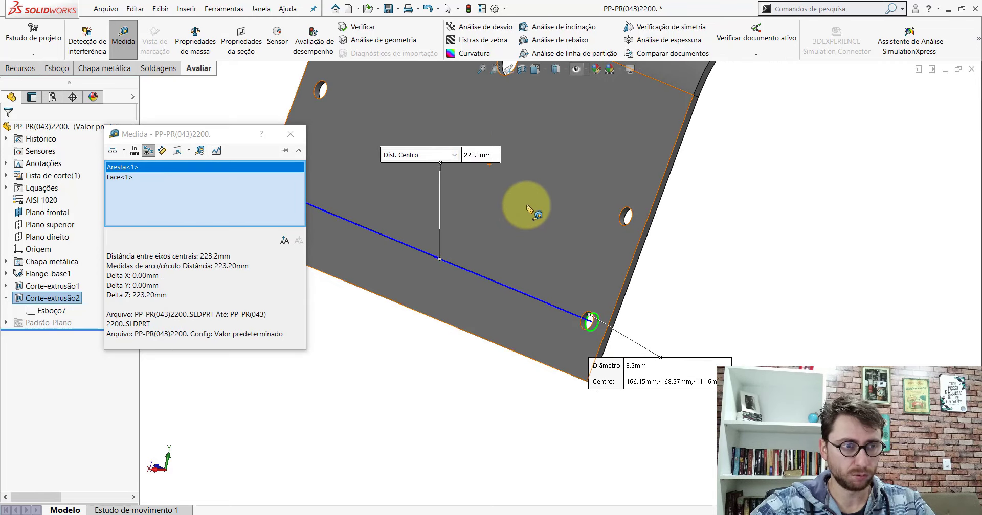
scroll(530, 209, "up", 3)
key("Escape")
scroll(458, 256, "down", 3)
scroll(450, 255, "down", 2)
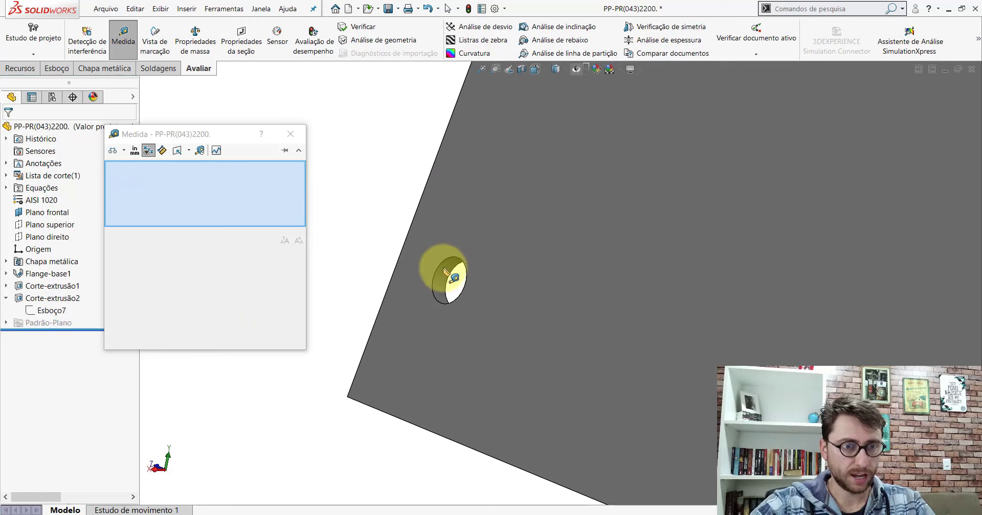
- Confirm the Ø8.50 hole sits 25.56 mm from the bottom edge and 50 mm from the upper hole
left_click(432, 304)
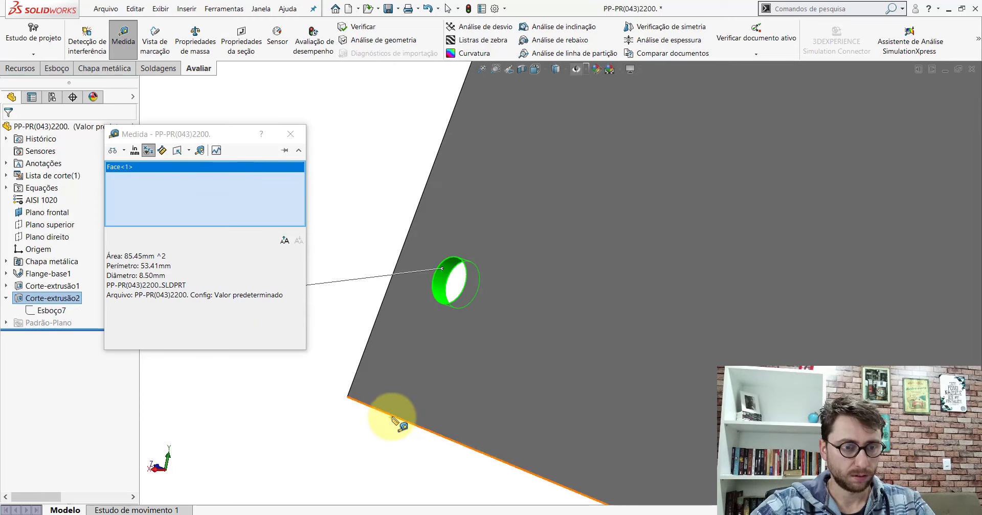
left_click(393, 419)
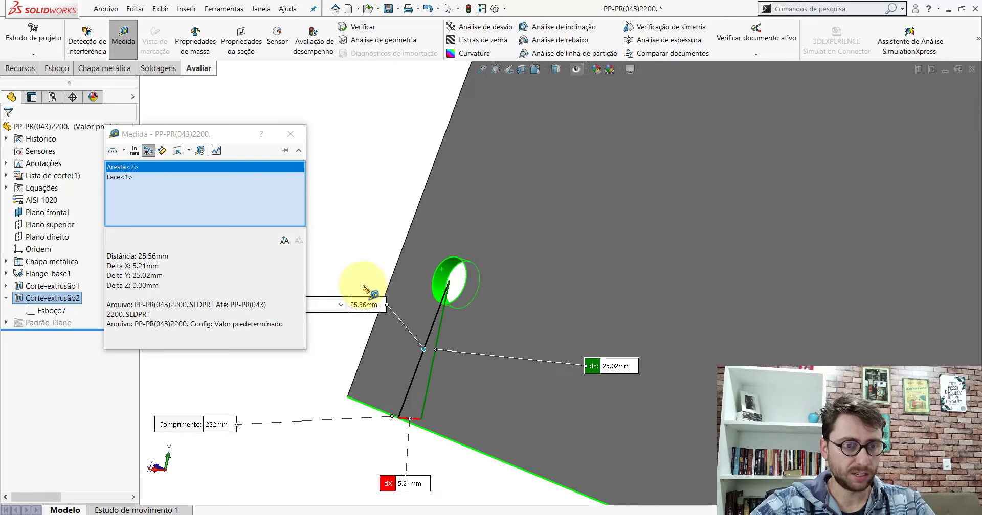
scroll(659, 285, "up", 2)
scroll(486, 215, "up", 1)
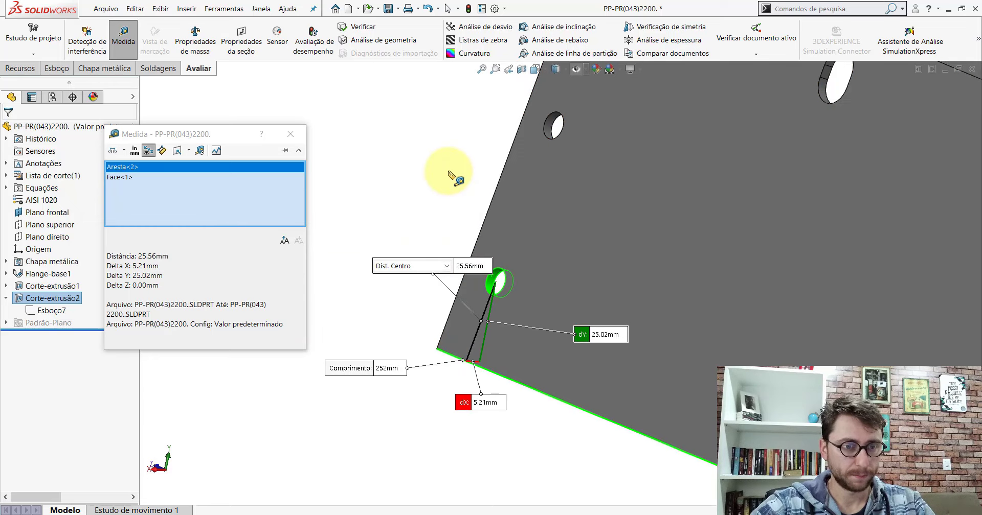
left_click(449, 174)
left_click(499, 281)
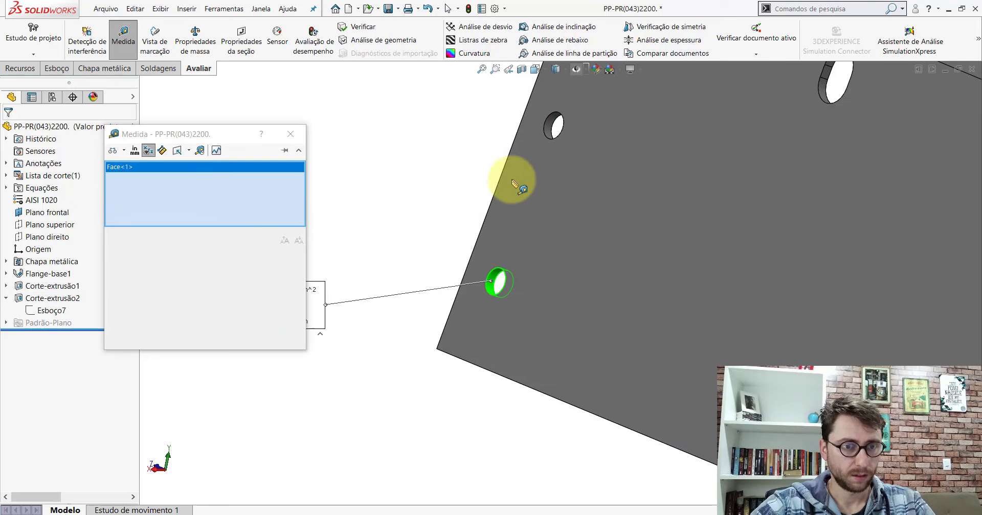
left_click(550, 126)
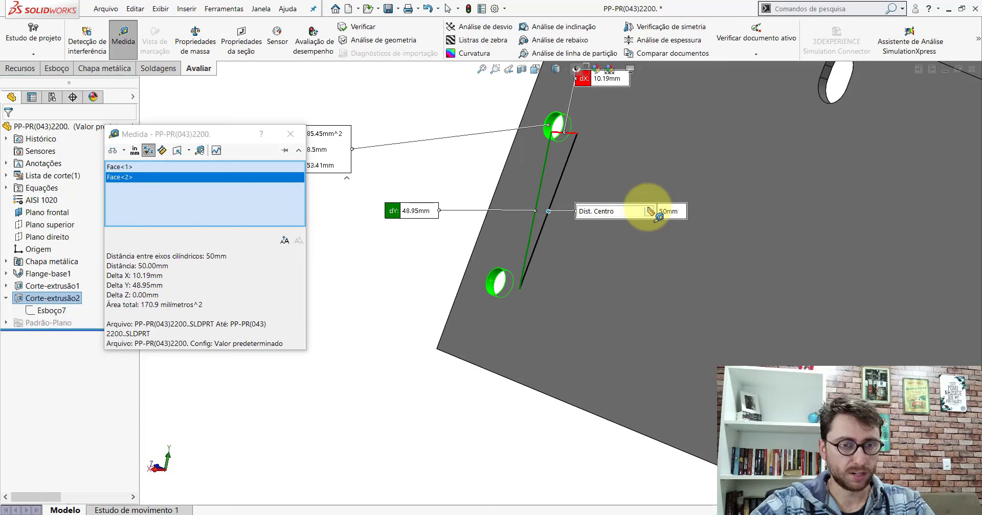
- Re-check the Ø8.50 hole diameter, then switch to the Peça1 part
key("Escape")
left_click(123, 35)
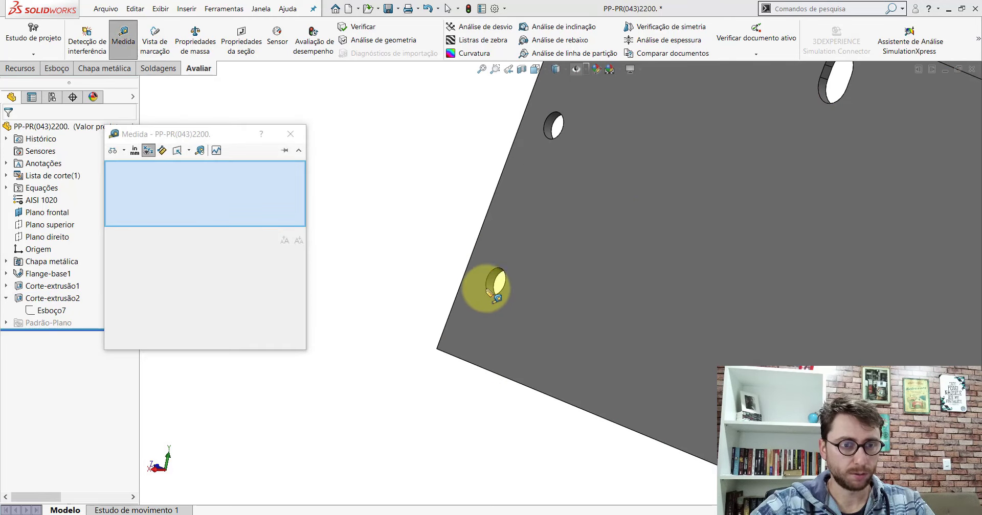
left_click(493, 284)
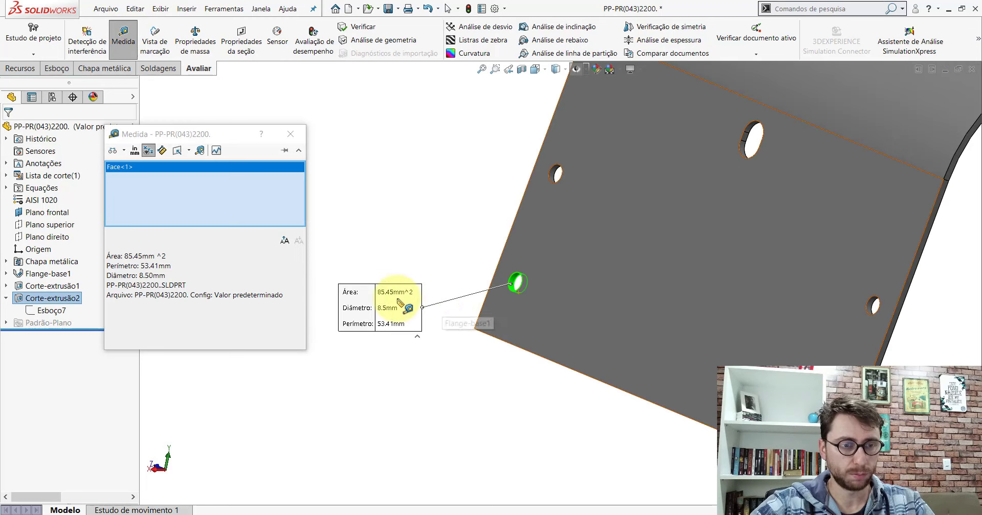
key("Escape")
left_click(613, 487)
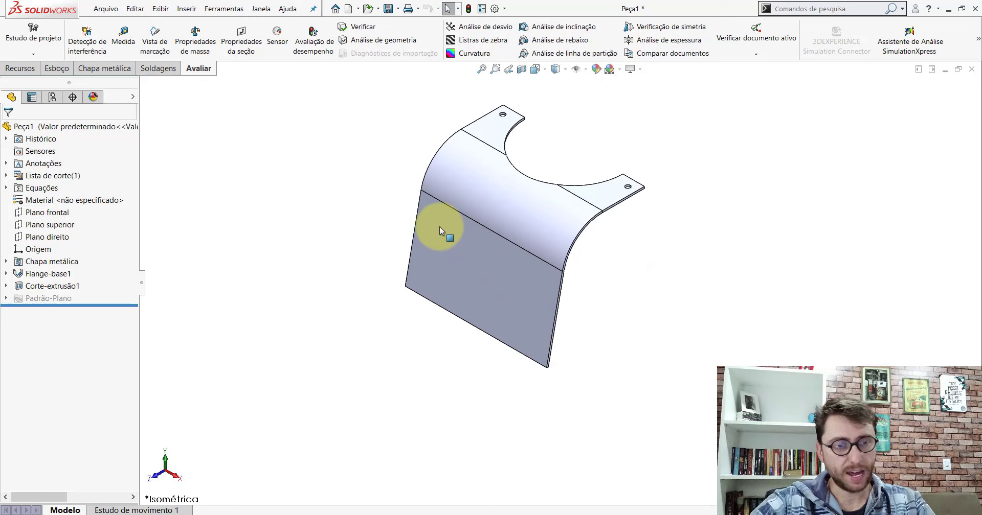
- Start a sketch on Peça1's lower flat face and draw a construction centre rectangle
left_click(440, 226)
left_click(484, 197)
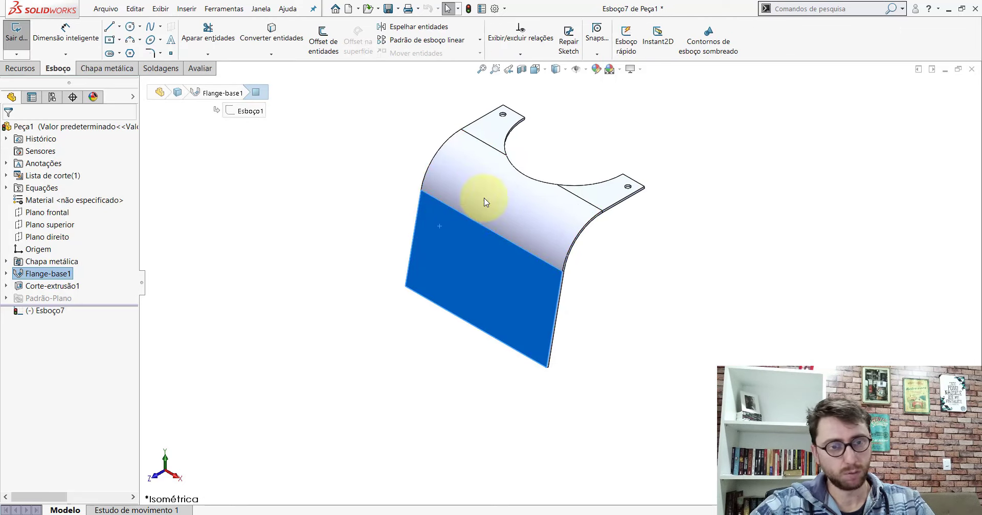
left_click(121, 27)
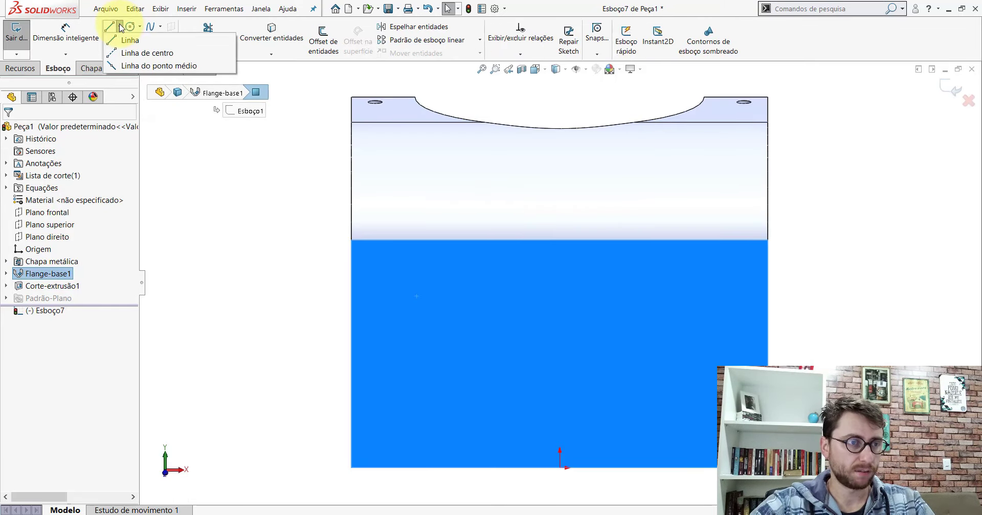
left_click(128, 40)
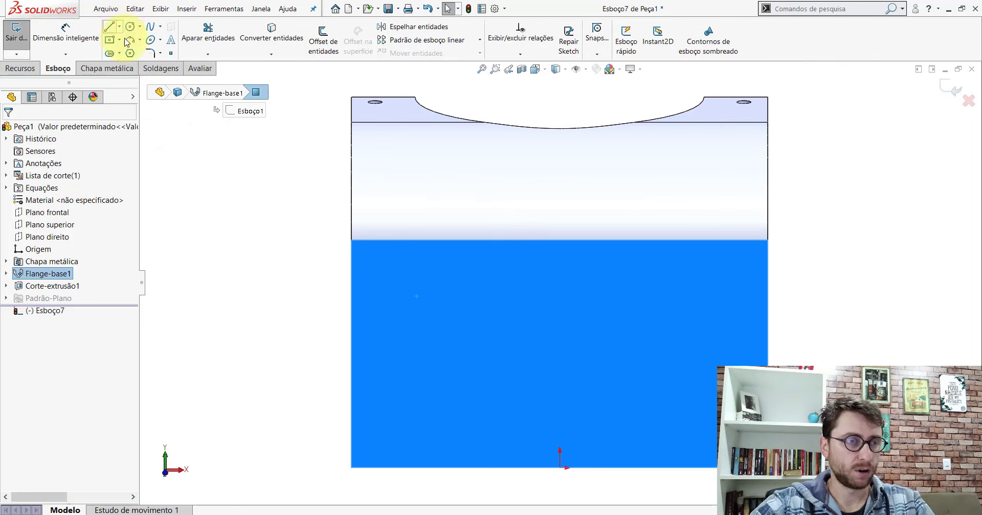
left_click(120, 41)
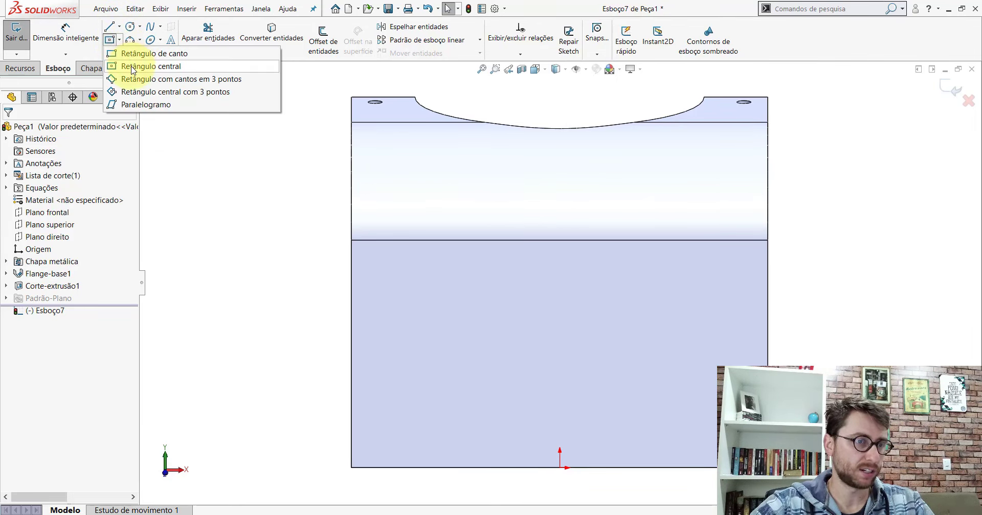
left_click(132, 68)
scroll(560, 342, "up", 2)
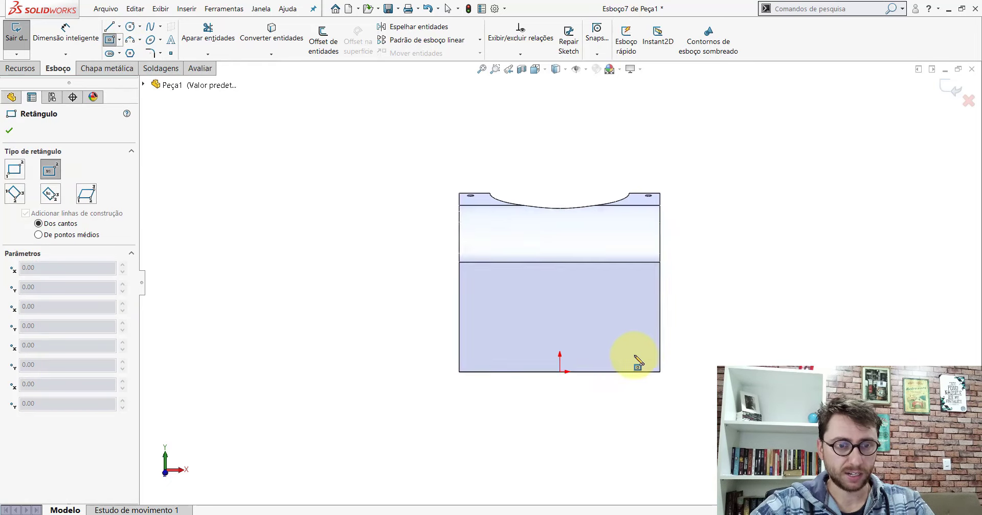
left_click(518, 289)
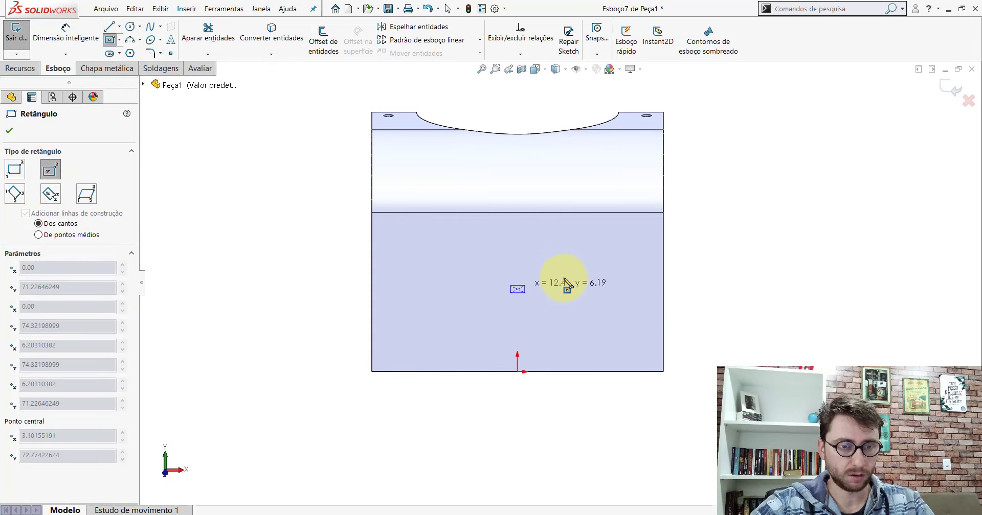
left_click(625, 262)
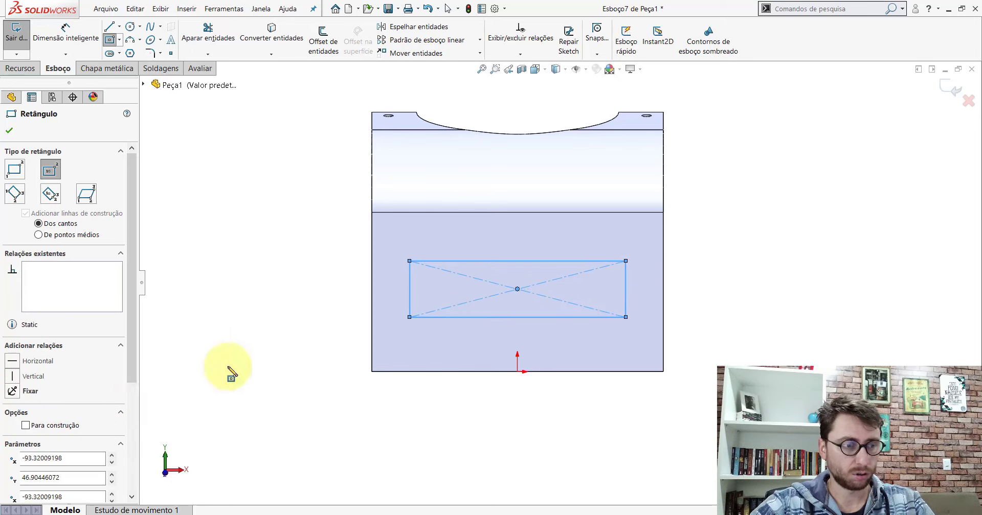
left_click(9, 133)
- Draw a vertical centreline from the origin to the rectangle's centre
left_click(119, 26)
left_click(133, 48)
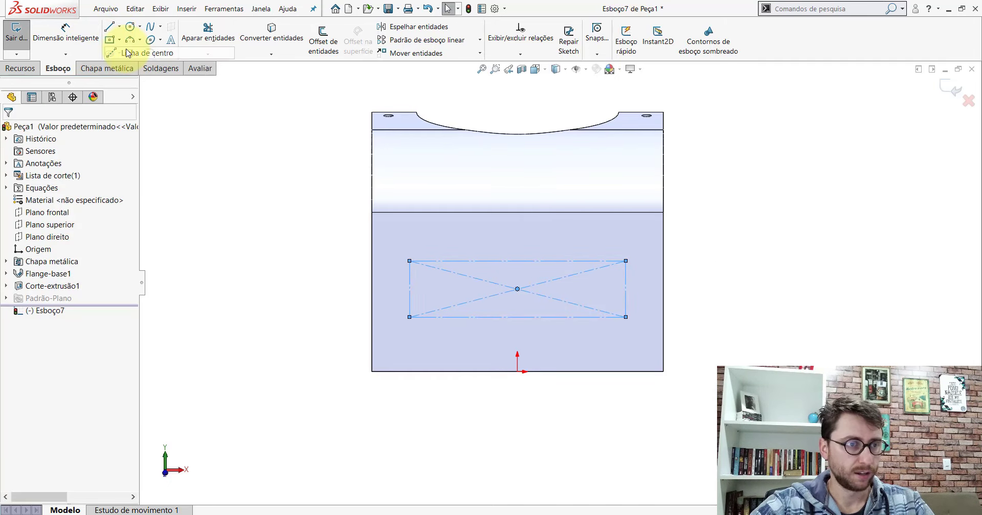
scroll(514, 348, "down", 3)
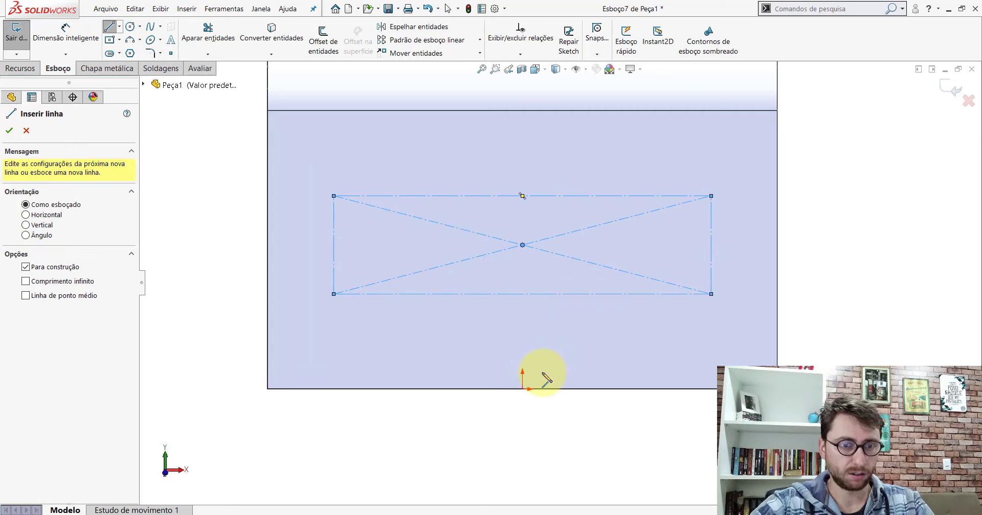
left_click(522, 389)
left_click(522, 245)
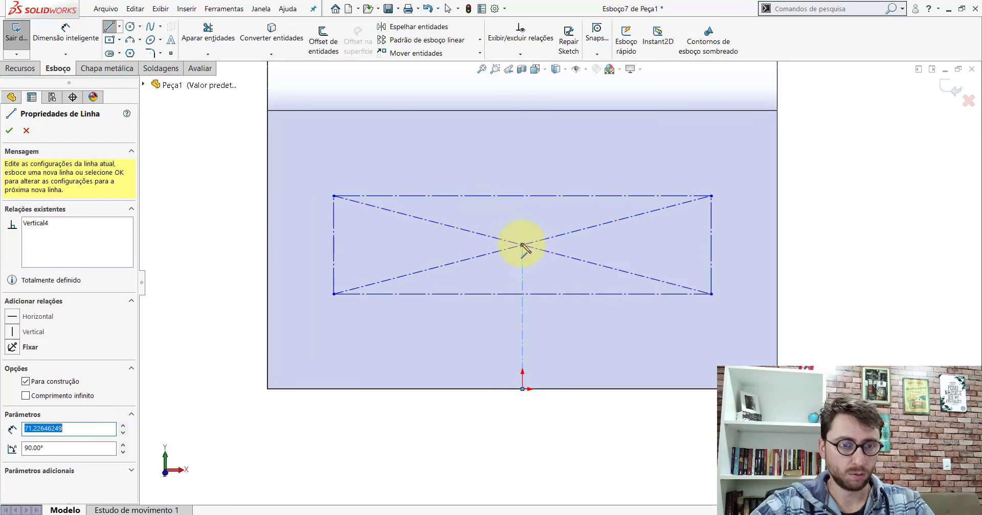
key("Escape")
left_click(65, 33)
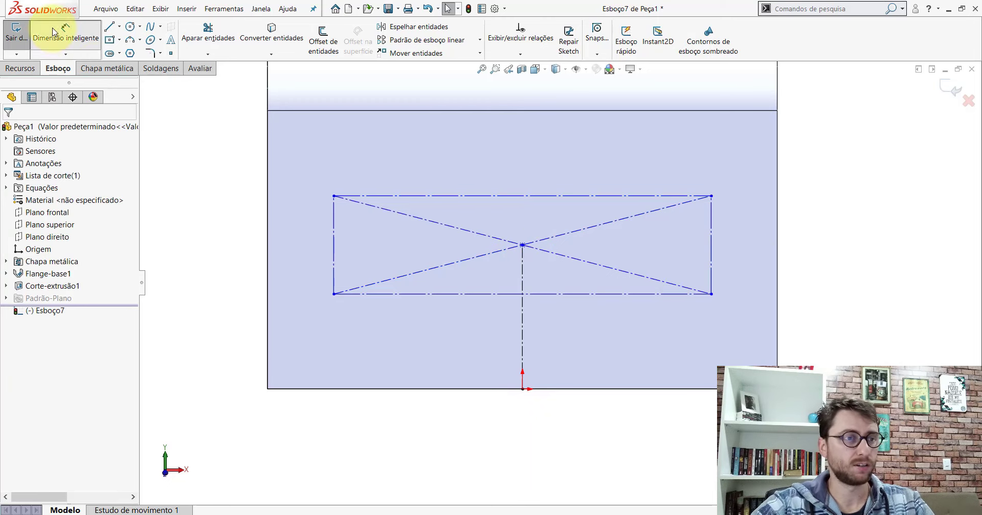
scroll(510, 317, "down", 3)
key("Escape")
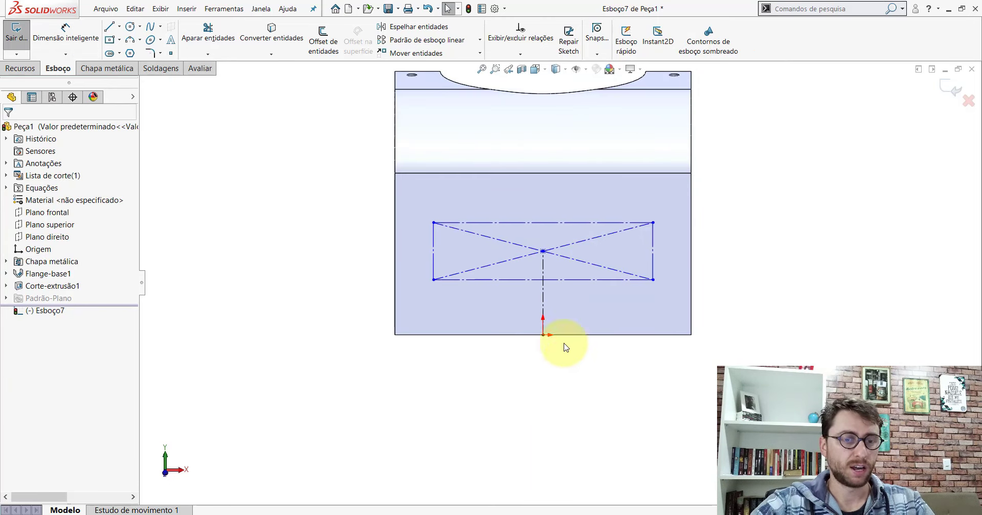
left_click(542, 301)
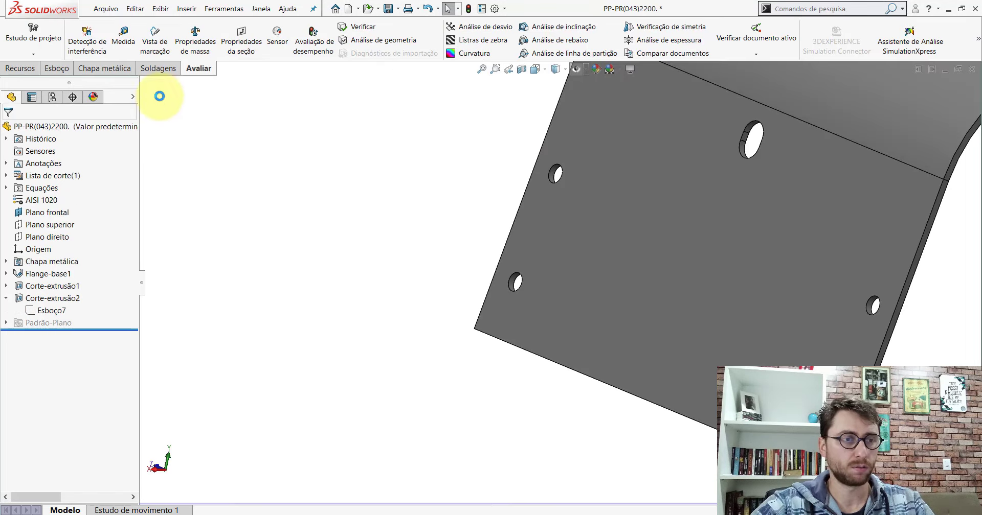
- Measure a Ø8.50 hole on the reference part at 25.56 mm centre distance from the bottom edge
left_click(124, 33)
scroll(537, 292, "up", 3)
scroll(499, 263, "up", 2)
left_click(498, 263)
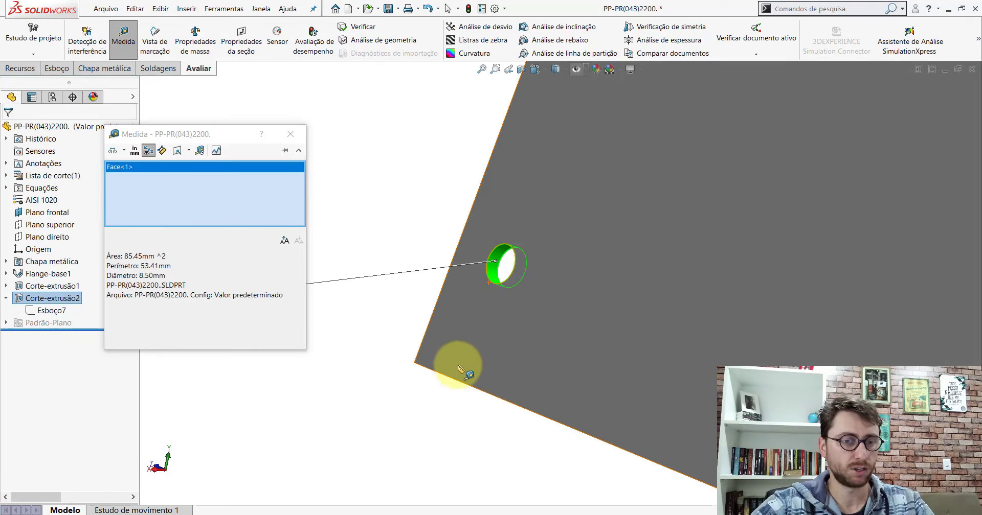
left_click(452, 380)
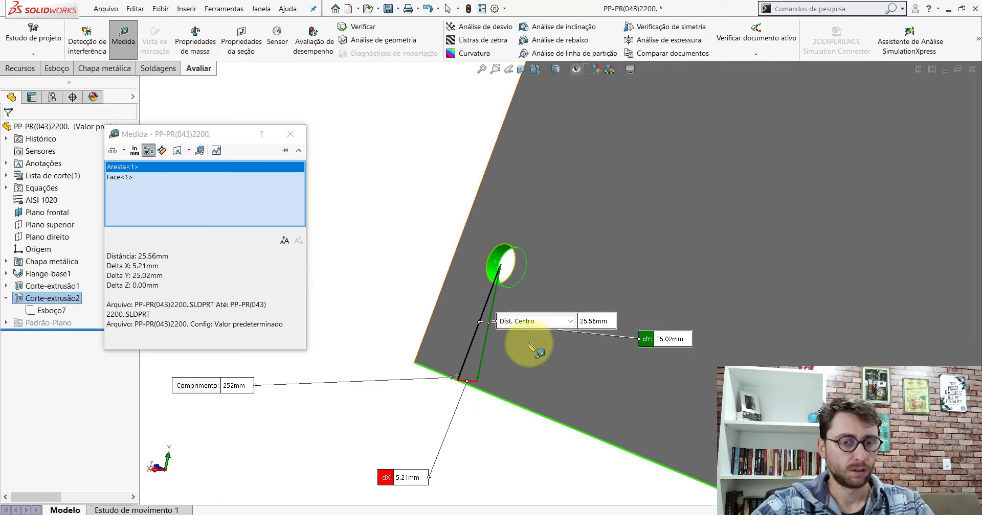
scroll(432, 333, "down", 3)
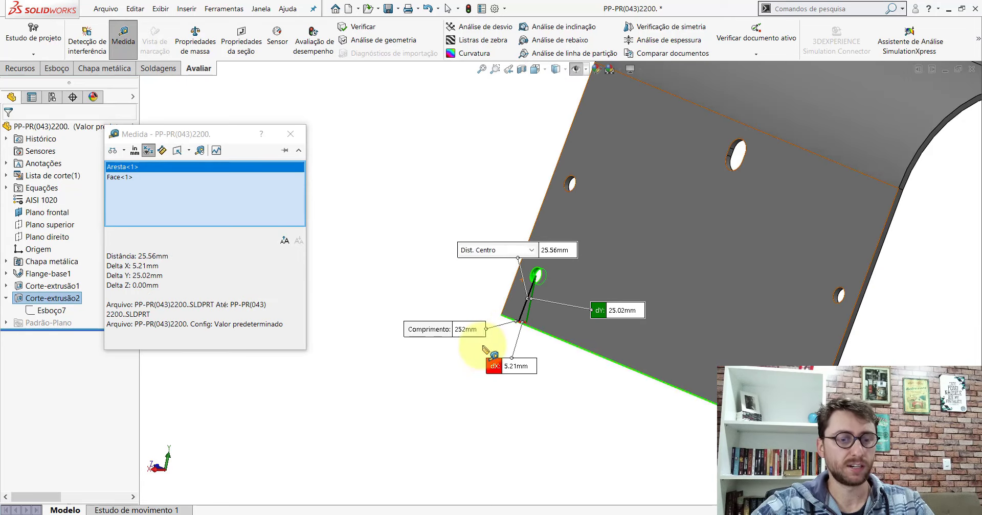
key("Escape")
- Dimension the construction rectangle 25.56 mm above the plate's bottom edge
left_click(587, 471)
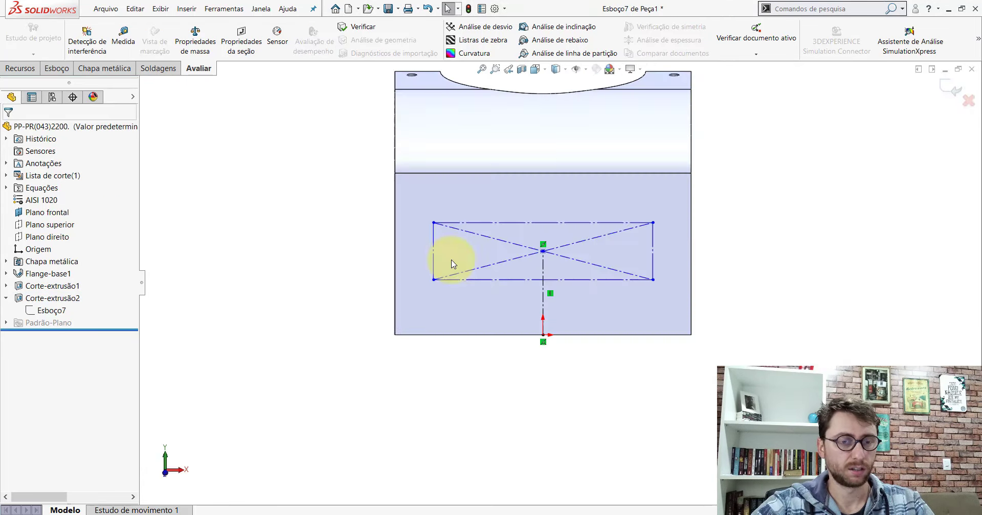
left_click(72, 71)
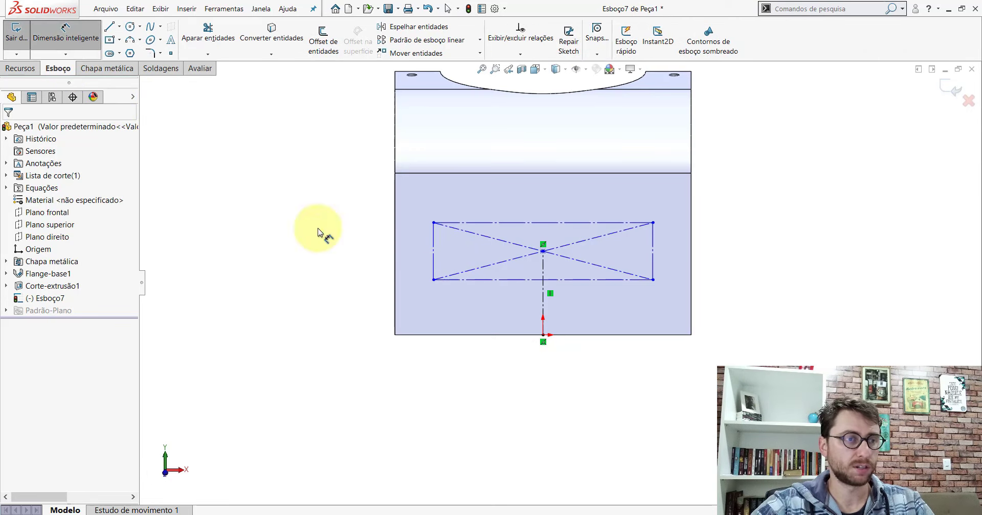
scroll(565, 343, "up", 3)
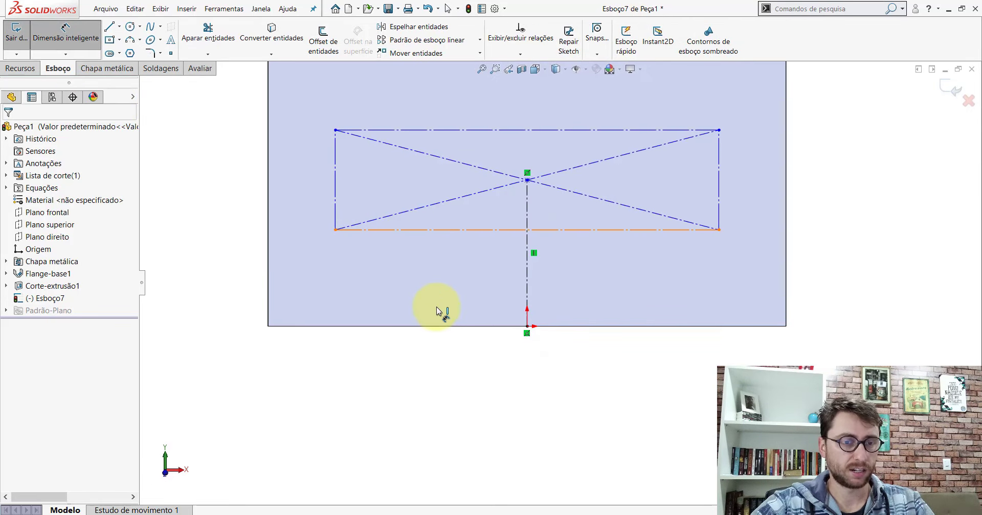
left_click(438, 325)
scroll(373, 279, "down", 2)
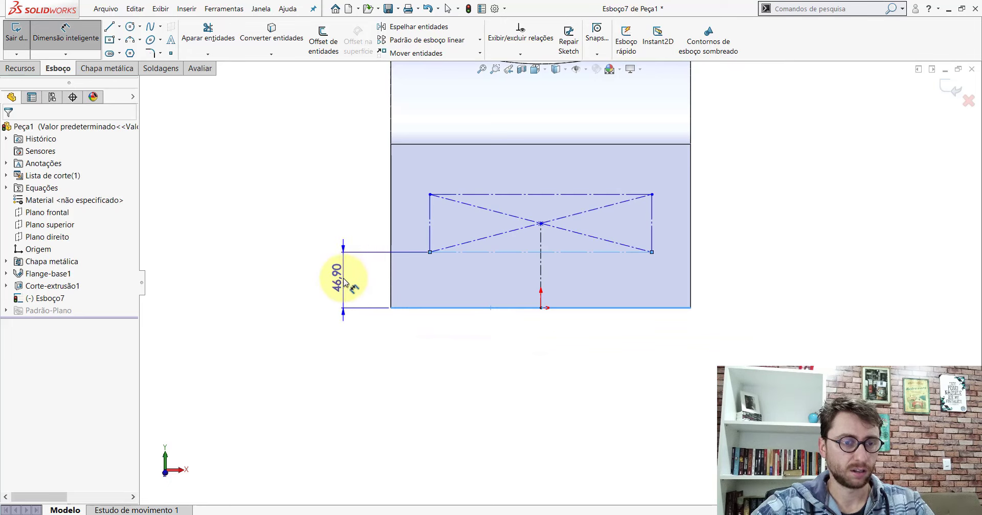
left_click(343, 280)
type("25,56")
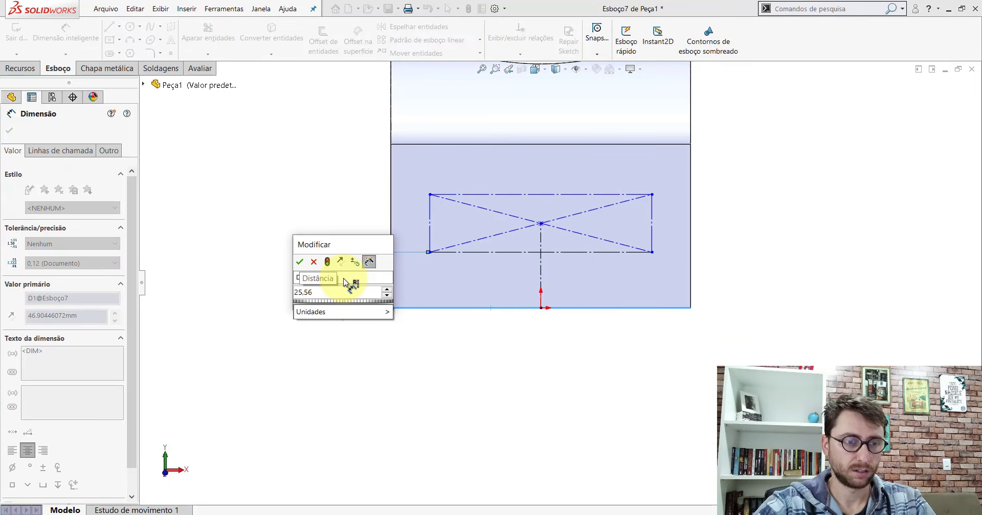
key("Return")
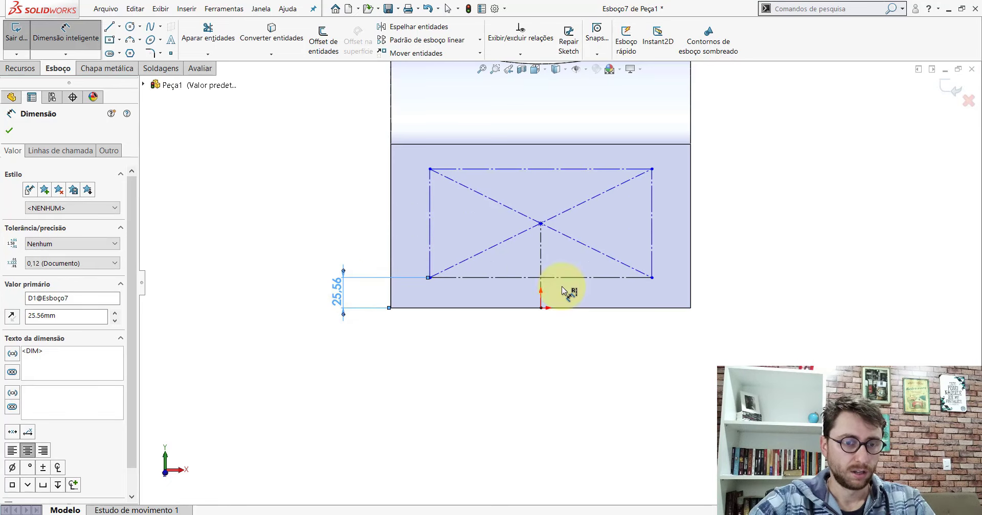
- Set the rectangle's width to 223.20 mm and its height to 50 mm
left_click(595, 283)
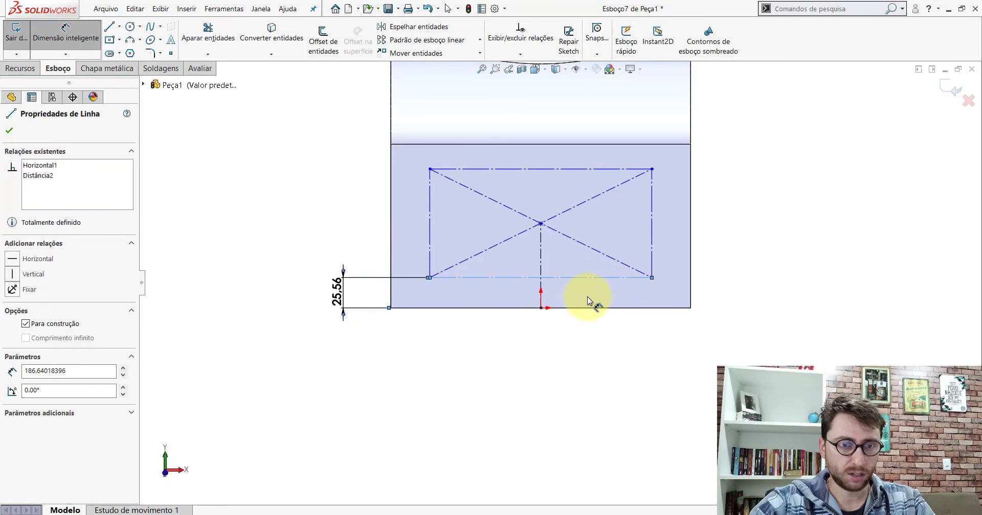
left_click(575, 296)
type("223,2")
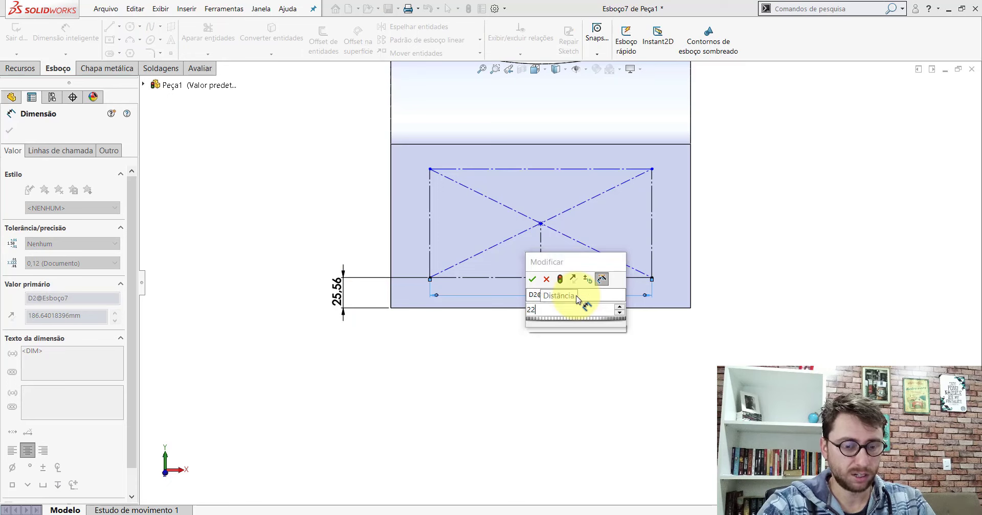
key("Return")
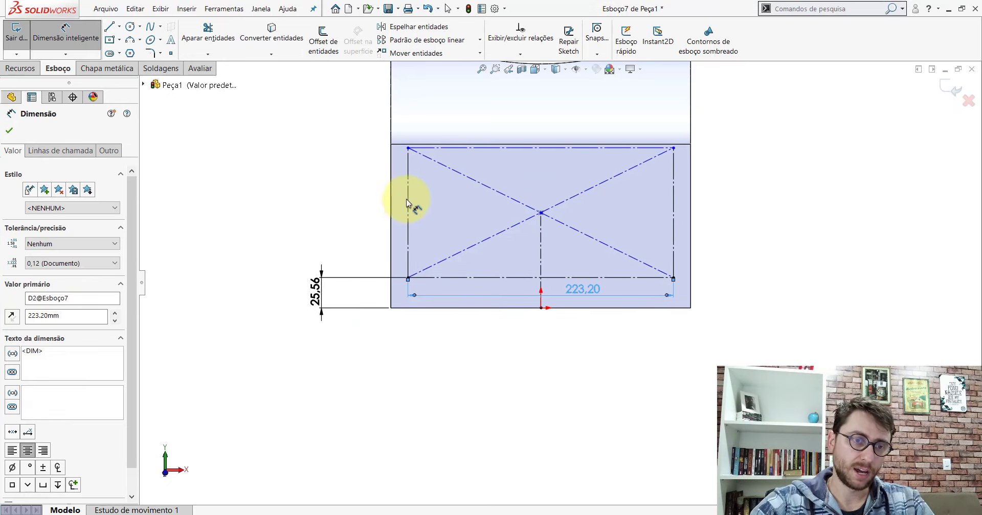
left_click(410, 202)
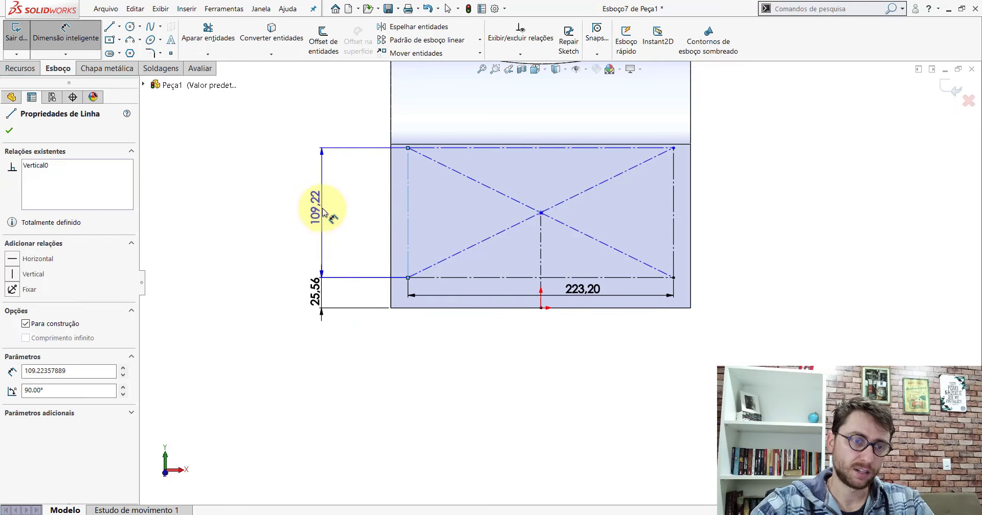
left_click(323, 210)
type("50")
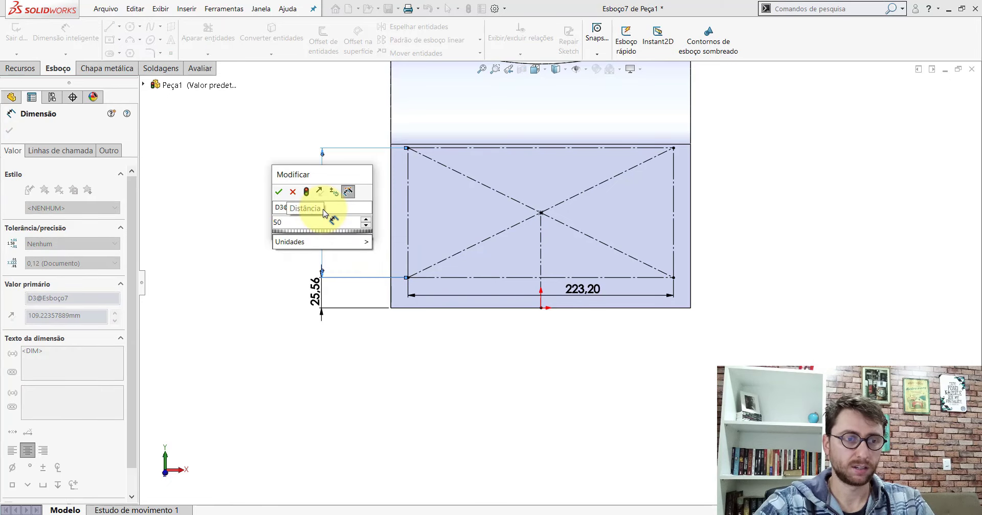
key("Return")
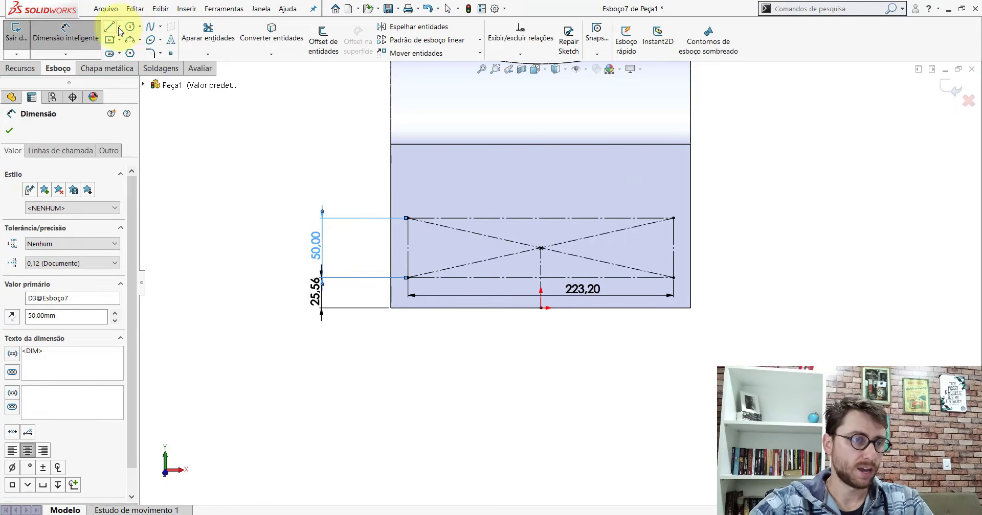
- Draw a circle centred on each of the rectangle's four corners
left_click(129, 26)
scroll(466, 282, "down", 4)
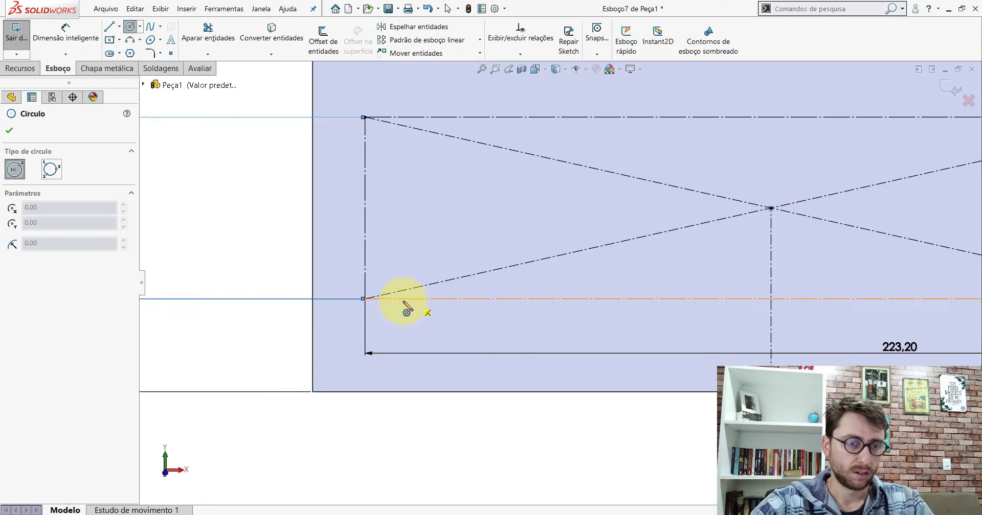
left_click(365, 299)
left_click(380, 291)
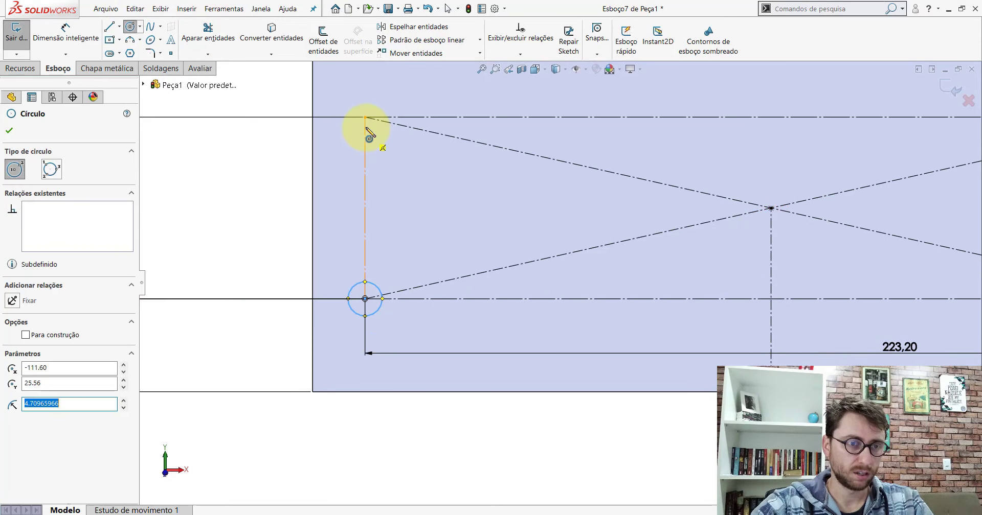
left_click(365, 118)
left_click(379, 134)
scroll(642, 233, "up", 1)
scroll(760, 259, "up", 2)
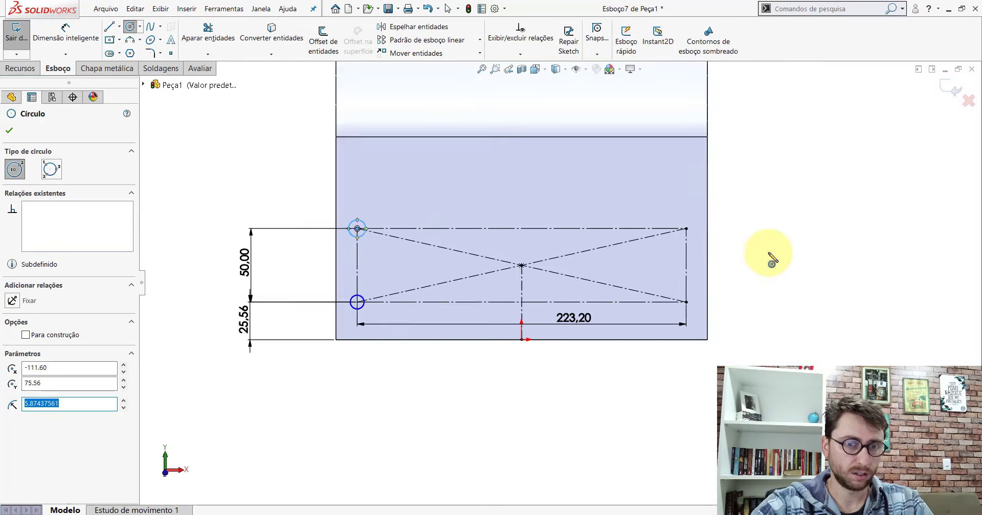
scroll(573, 215, "down", 3)
left_click(564, 209)
left_click(576, 218)
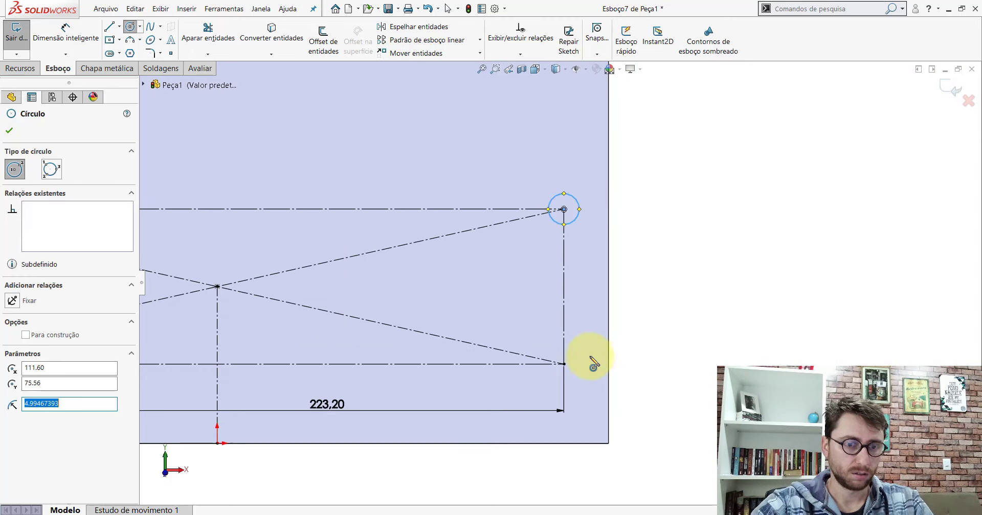
left_click(564, 364)
left_click(577, 372)
scroll(557, 358, "up", 2)
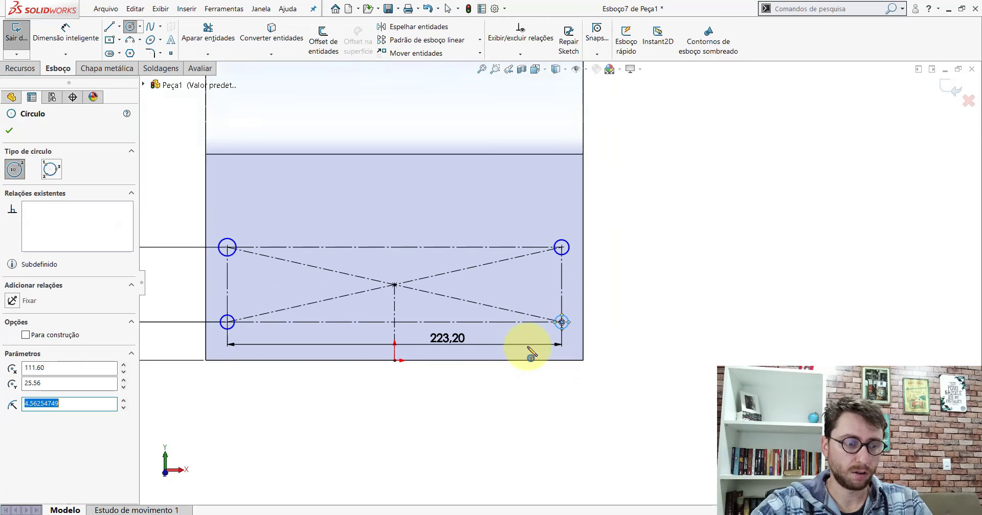
scroll(460, 333, "up", 2)
key("Escape")
- Select all four circles and add an Igual relation to make them equal
scroll(383, 295, "down", 2)
scroll(395, 286, "down", 1)
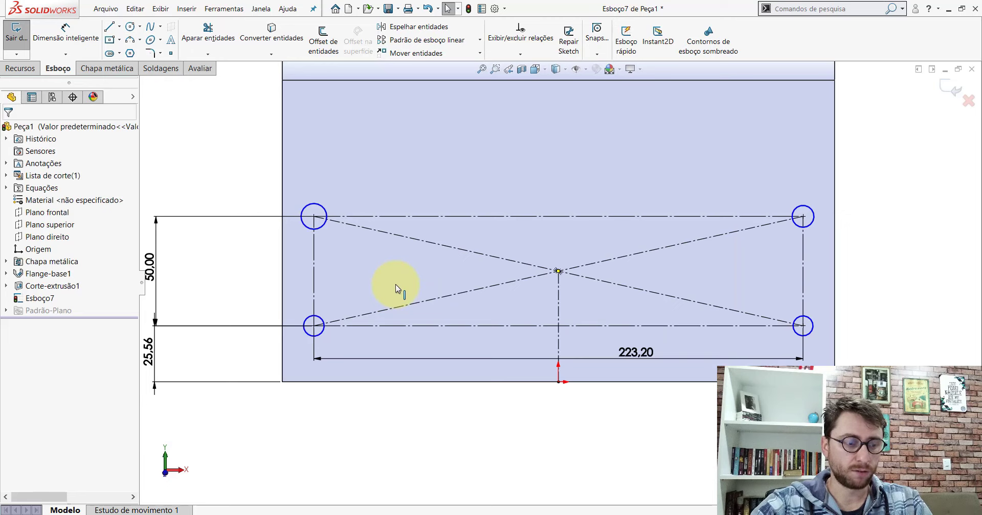
left_click(322, 224)
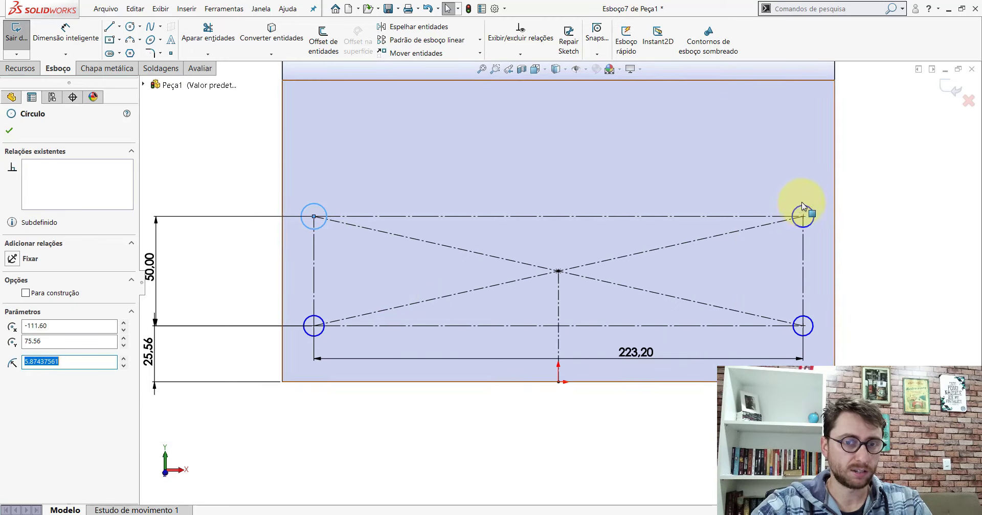
left_click(811, 213, "ctrl")
left_click(326, 335, "ctrl")
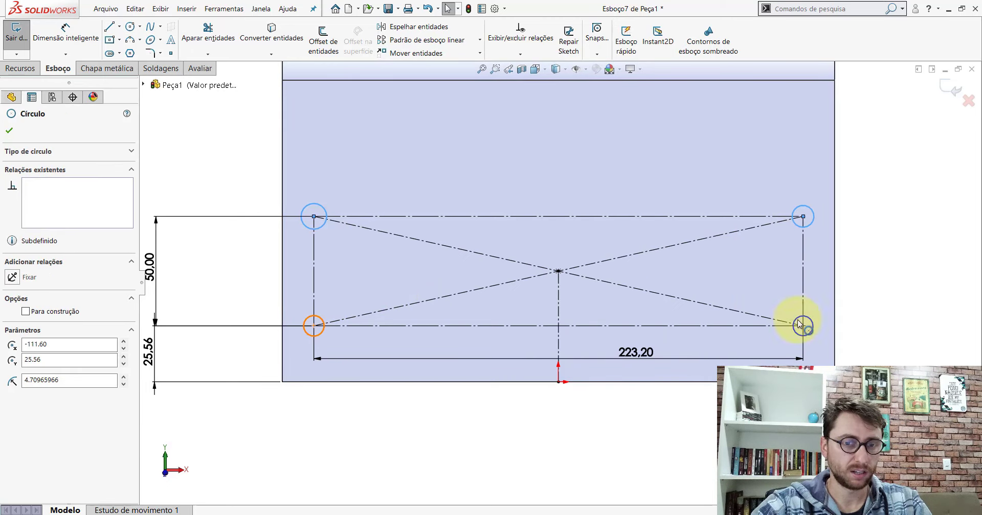
middle_click_drag(839, 335, 647, 295, "ctrl")
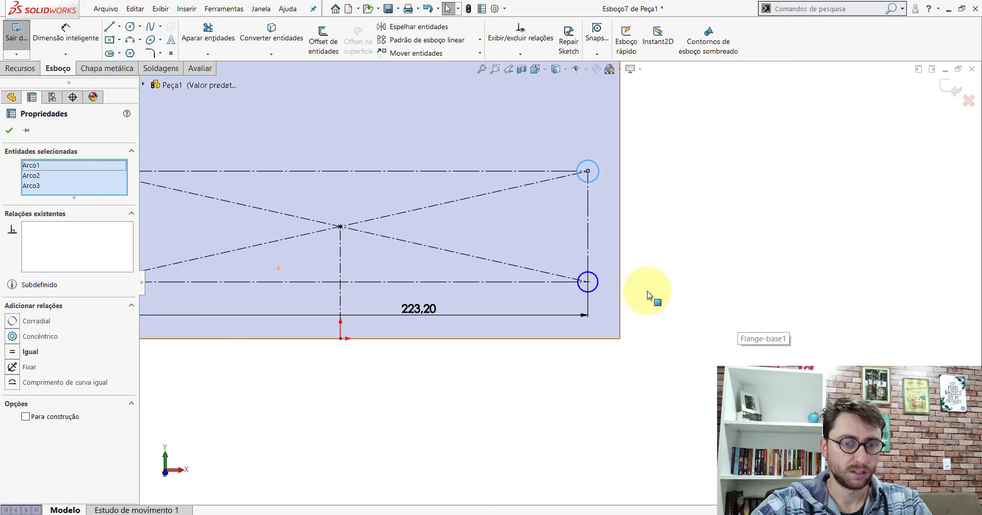
left_click(606, 296, "ctrl")
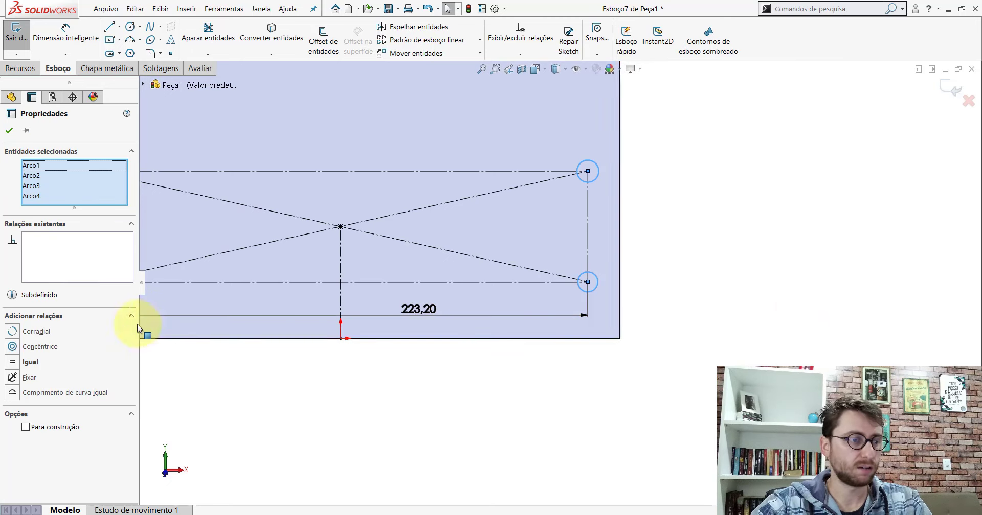
left_click(10, 130)
- Dimension the top-right circle's diameter as 8.5 mm
left_click(84, 48)
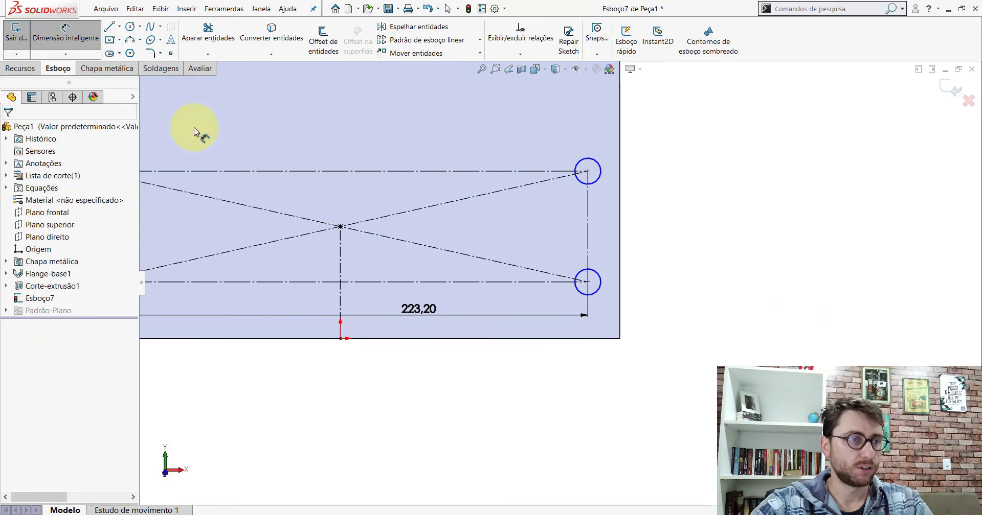
left_click(600, 183)
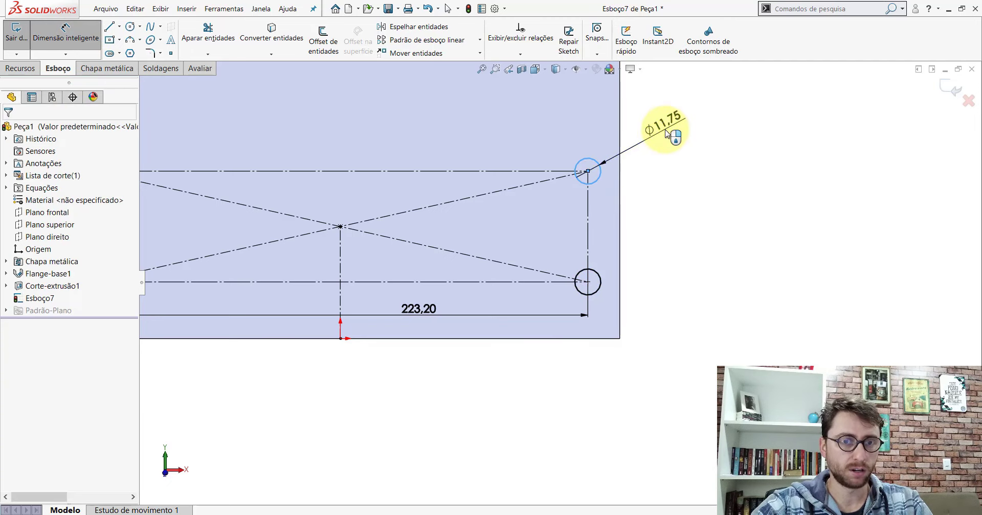
left_click(670, 136)
type("8.5")
key("Return")
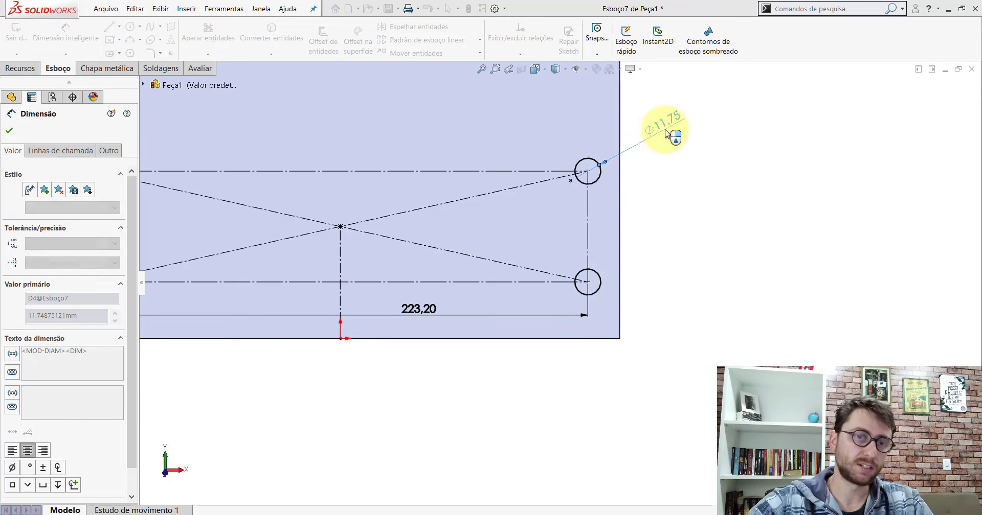
scroll(397, 235, "up", 2)
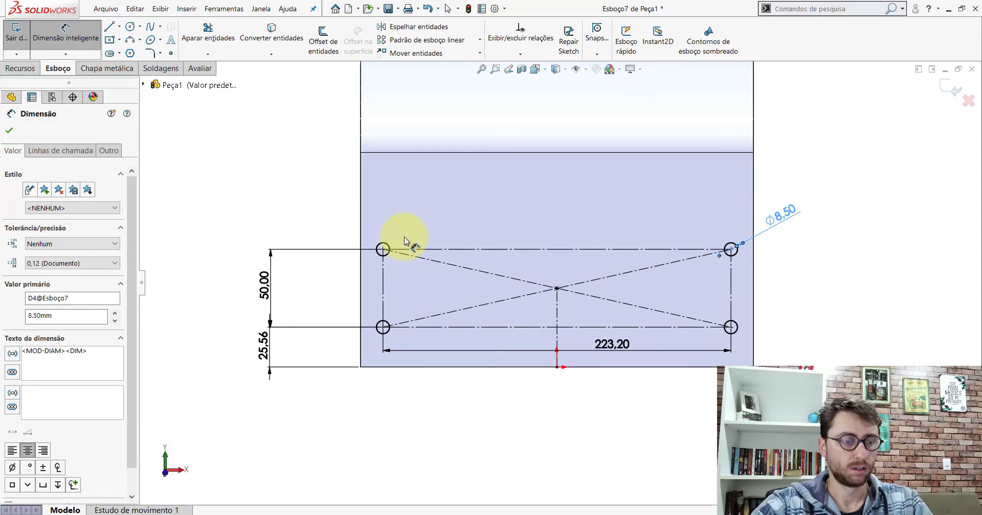
key("Escape")
- On the reference part, measure the slot's position 121.75 mm up from the bottom edge
left_click(482, 492)
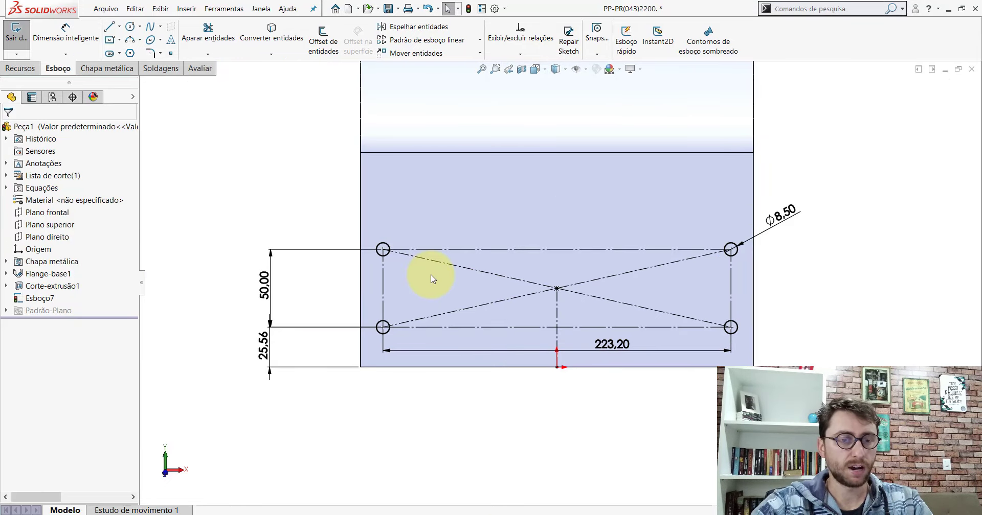
left_click(200, 69)
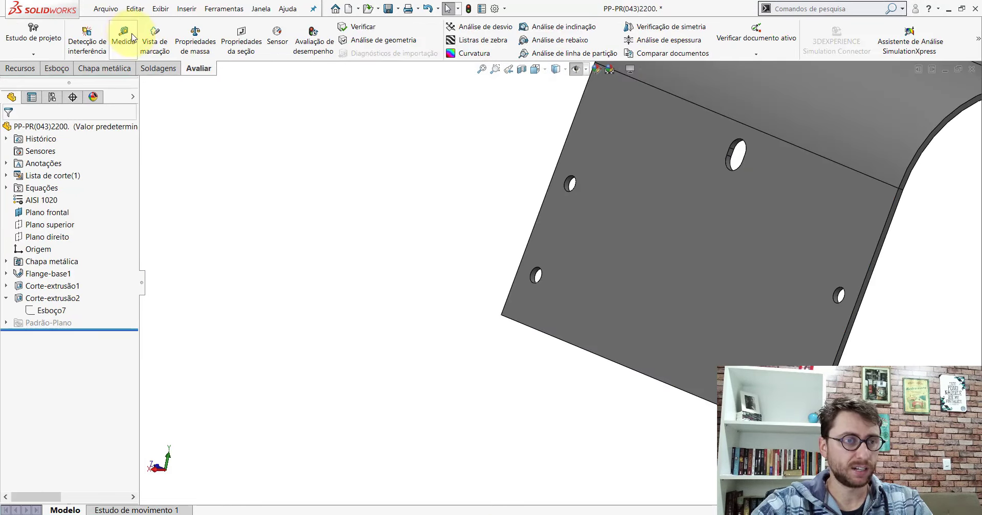
left_click(124, 38)
scroll(574, 241, "down", 3)
scroll(592, 216, "down", 3)
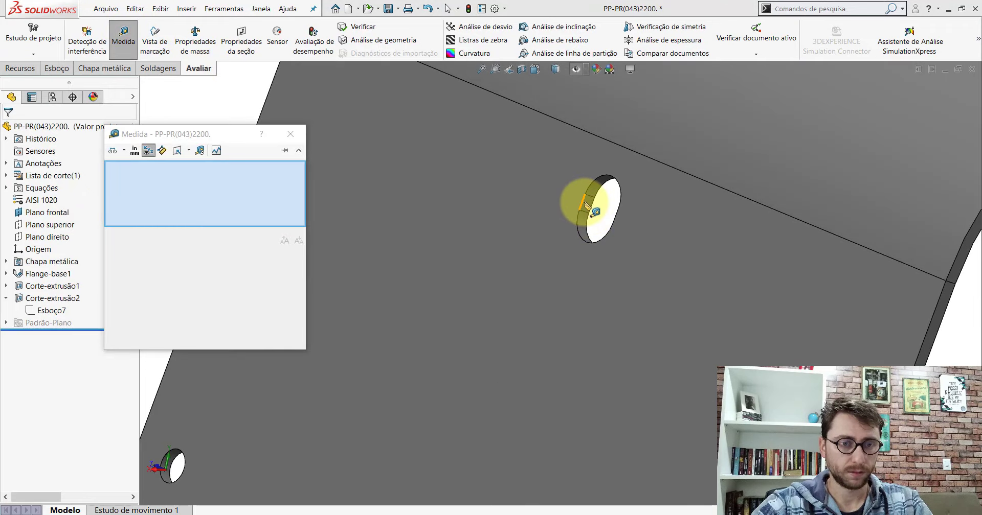
left_click(585, 207)
scroll(585, 210, "up", 3)
middle_click_drag(581, 274, 559, 313)
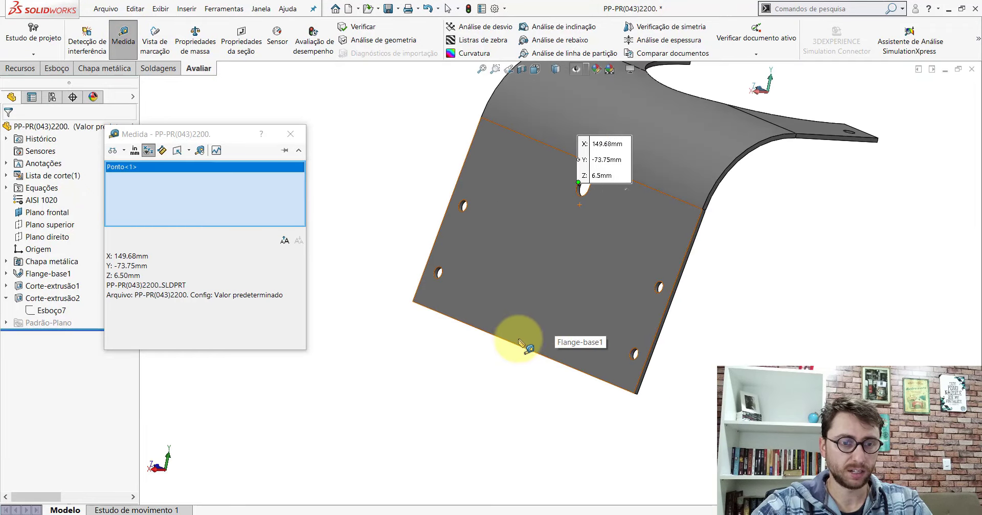
left_click(516, 345)
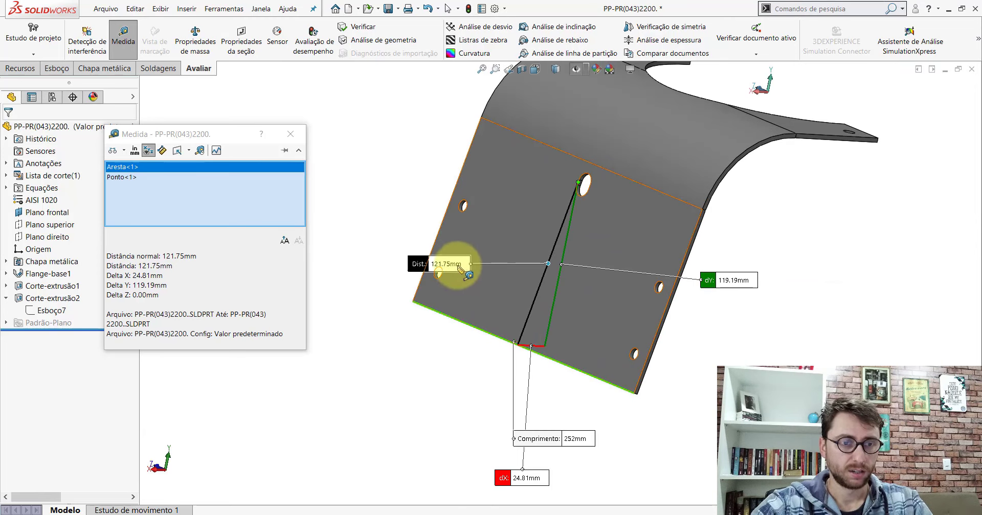
- Measure the slot's 4 mm short edge and the 13 mm between its end faces
left_click(394, 124)
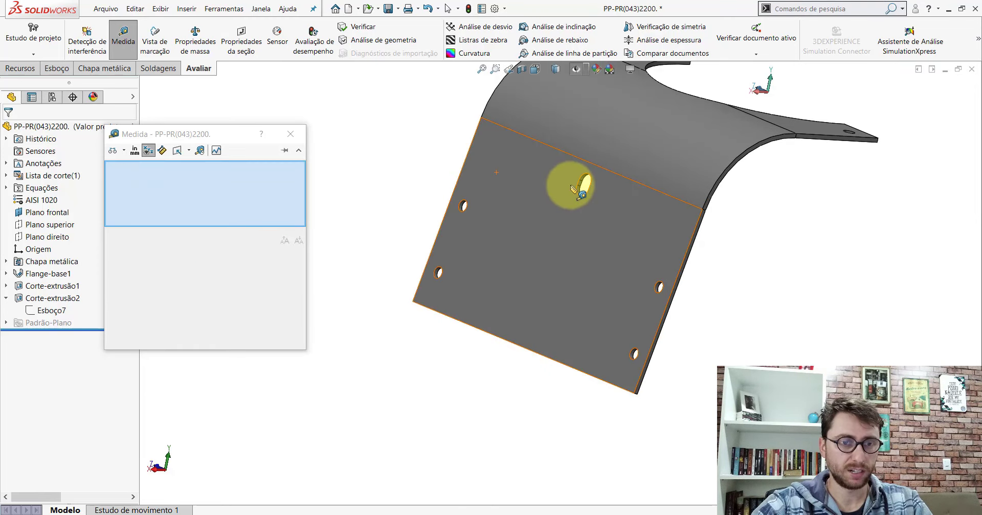
scroll(565, 236, "down", 5)
left_click(549, 236)
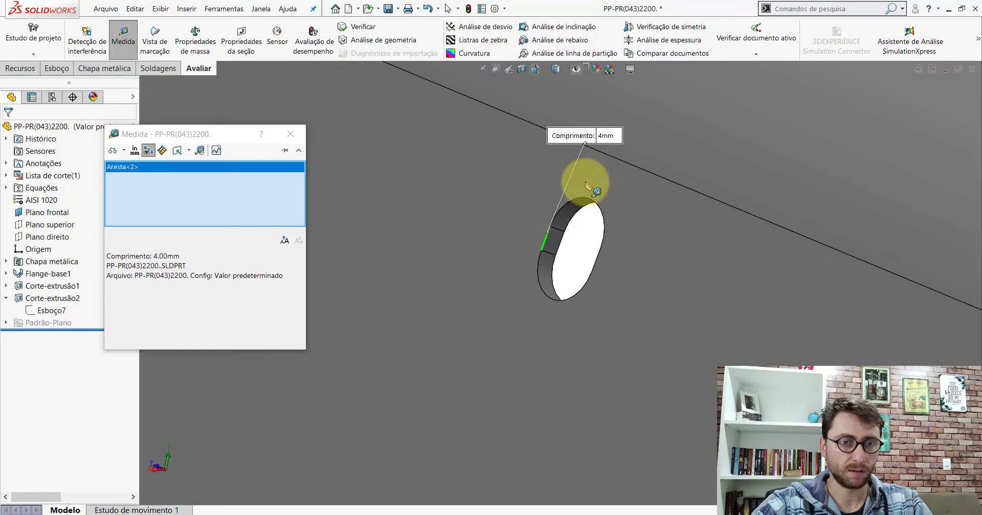
left_click(548, 231)
left_click(552, 228)
middle_click_drag(552, 228, 633, 248)
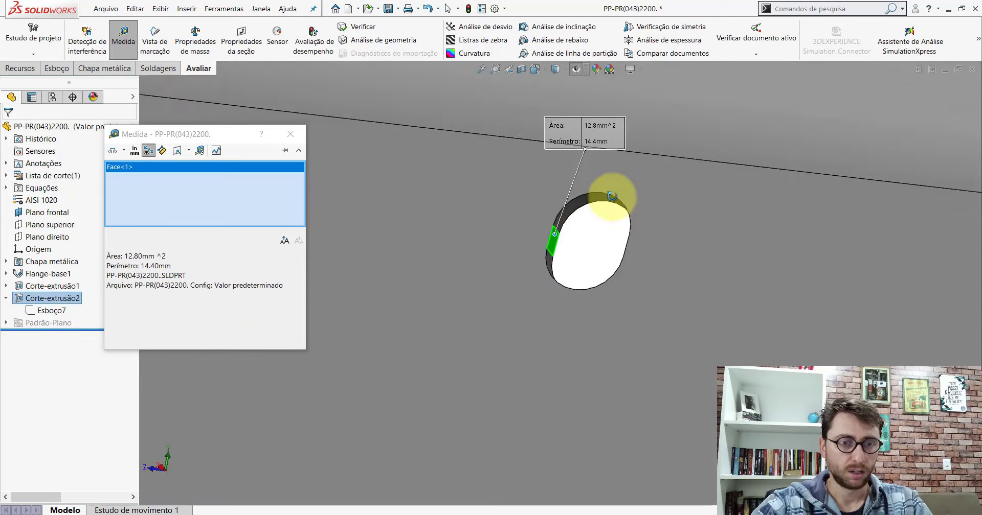
left_click(634, 247)
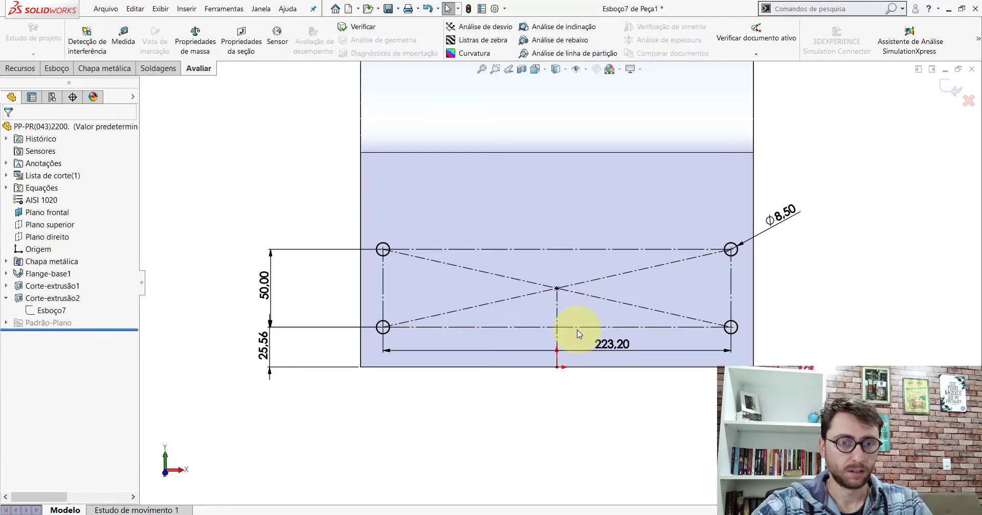
- Draw a vertical centerline from the bottom edge midpoint up above the holes
left_click(72, 70)
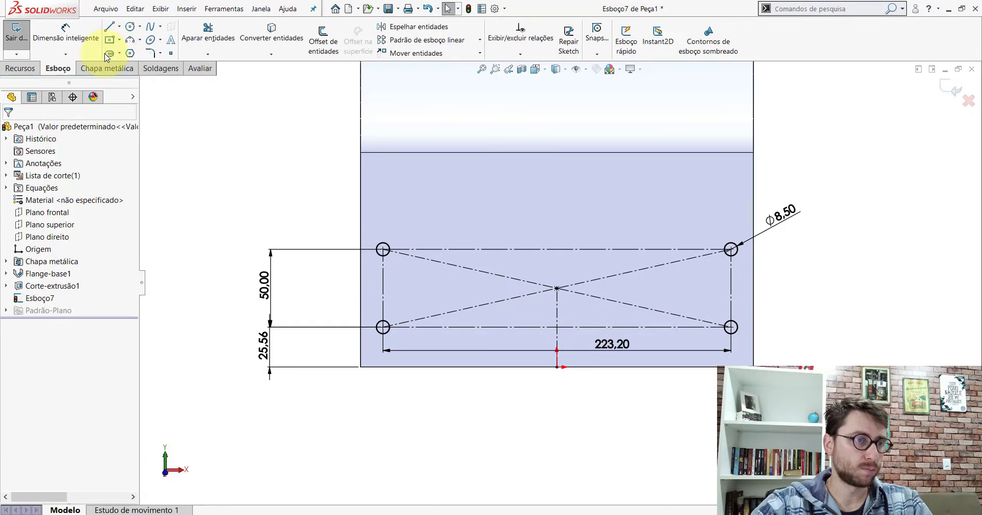
left_click(120, 29)
left_click(135, 56)
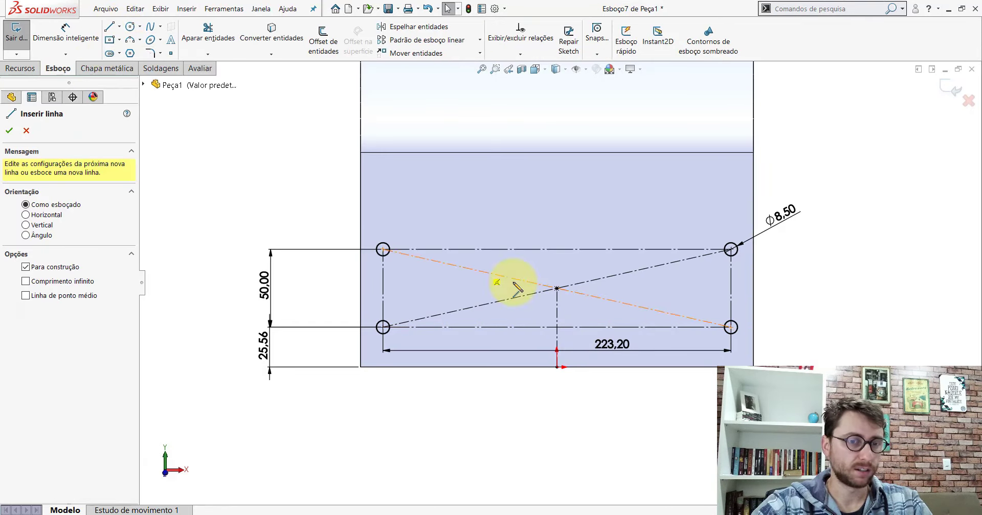
scroll(596, 307, "down", 2)
scroll(587, 303, "down", 1)
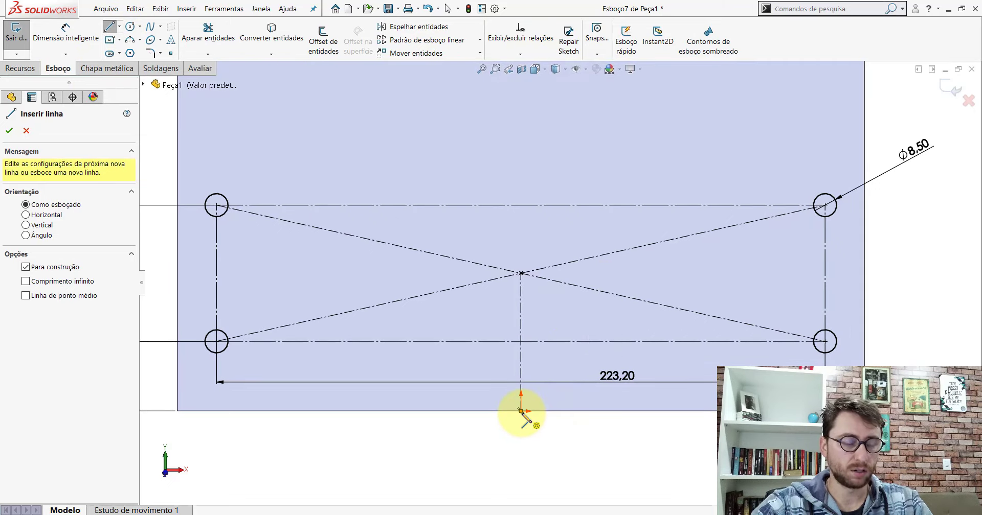
left_click(521, 411)
scroll(521, 412, "up", 1)
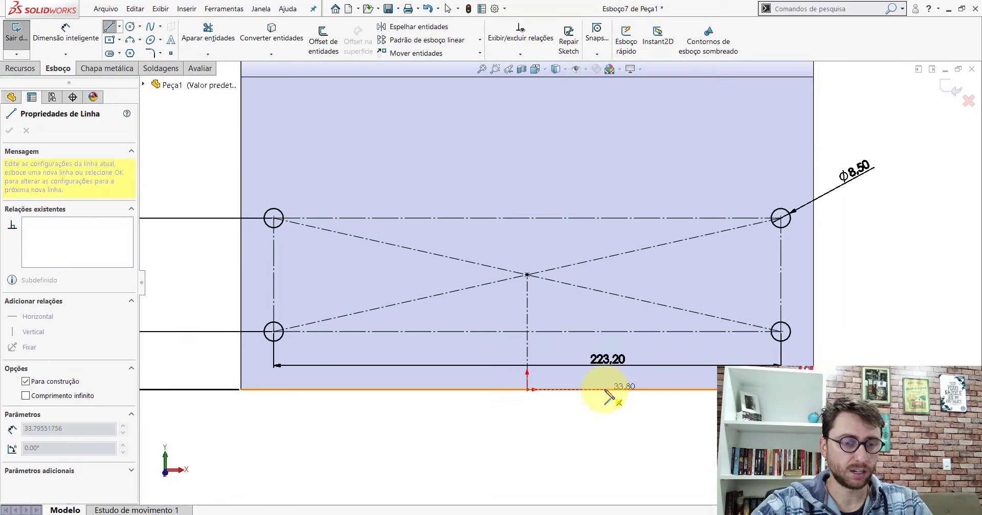
scroll(602, 394, "up", 2)
left_click(542, 198)
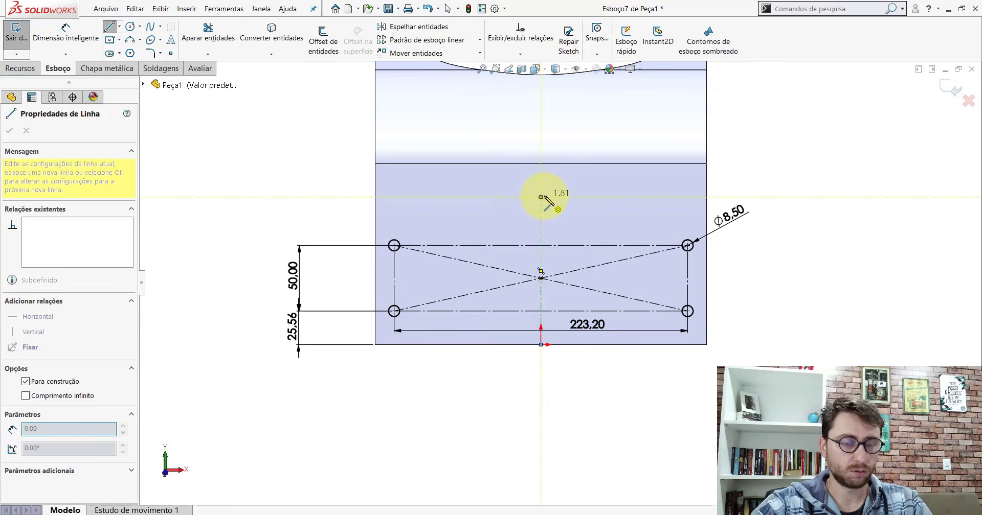
key("Escape")
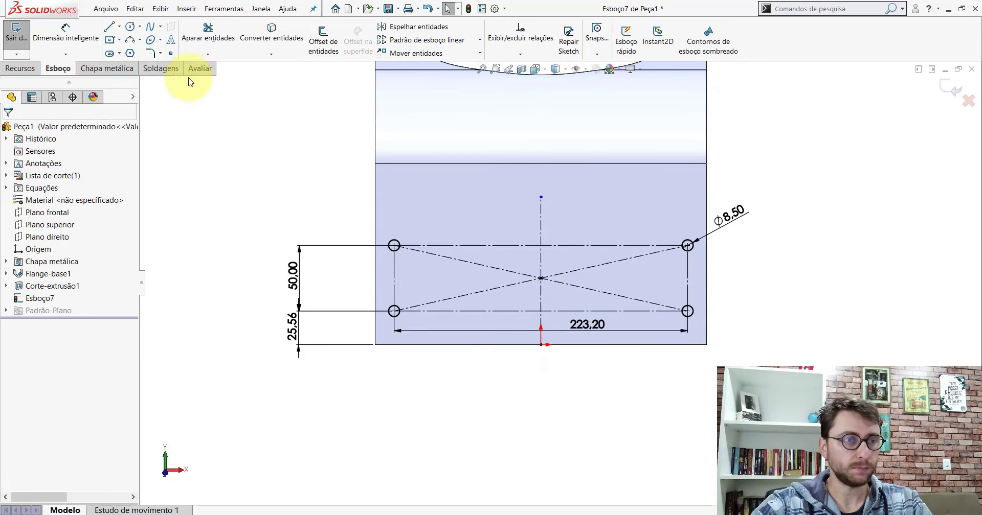
- Add a center-point straight slot on the centerline's top end
left_click(120, 54)
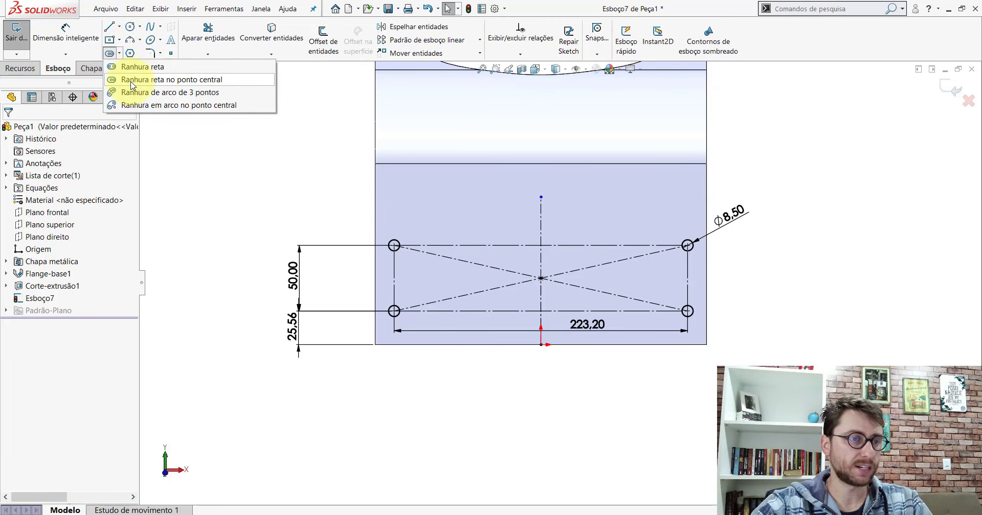
left_click(132, 82)
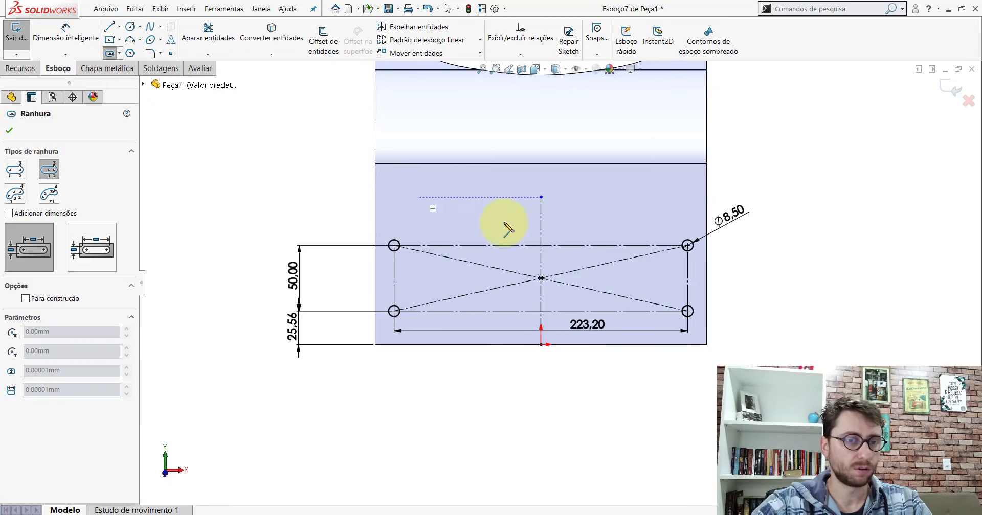
scroll(565, 212, "down", 3)
scroll(565, 212, "down", 2)
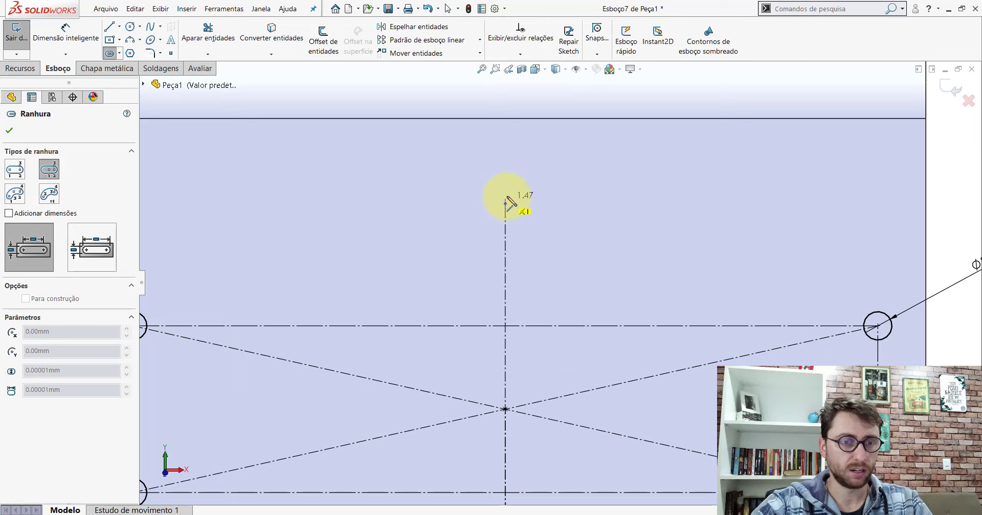
left_click(527, 182)
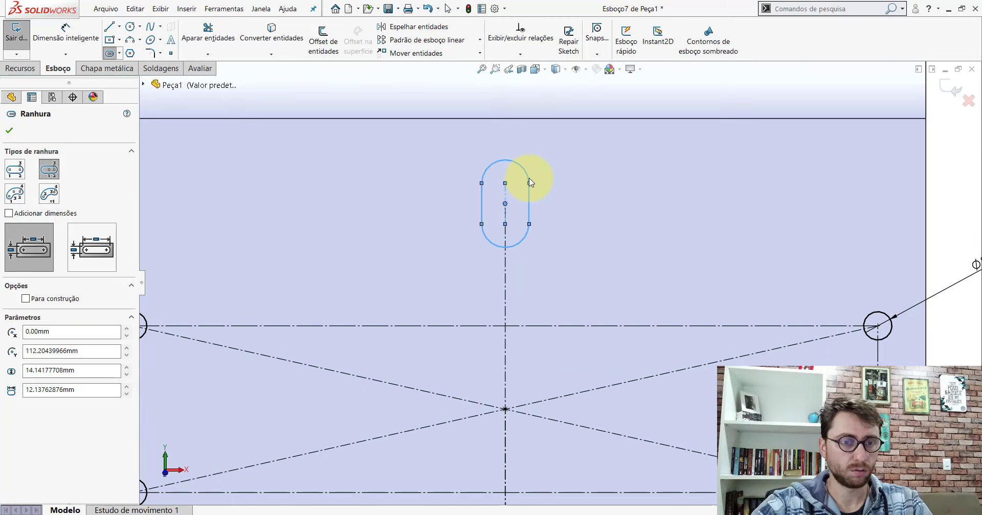
key("Escape")
- Dimension the slot 13 mm across and 4 mm wide, then go back to the reference part
left_click(65, 40)
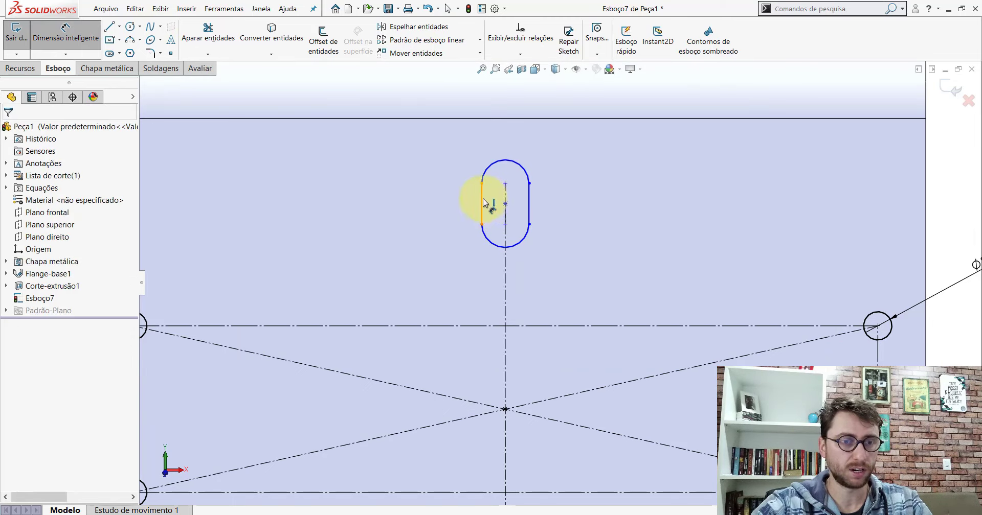
left_click(489, 204)
left_click(529, 202)
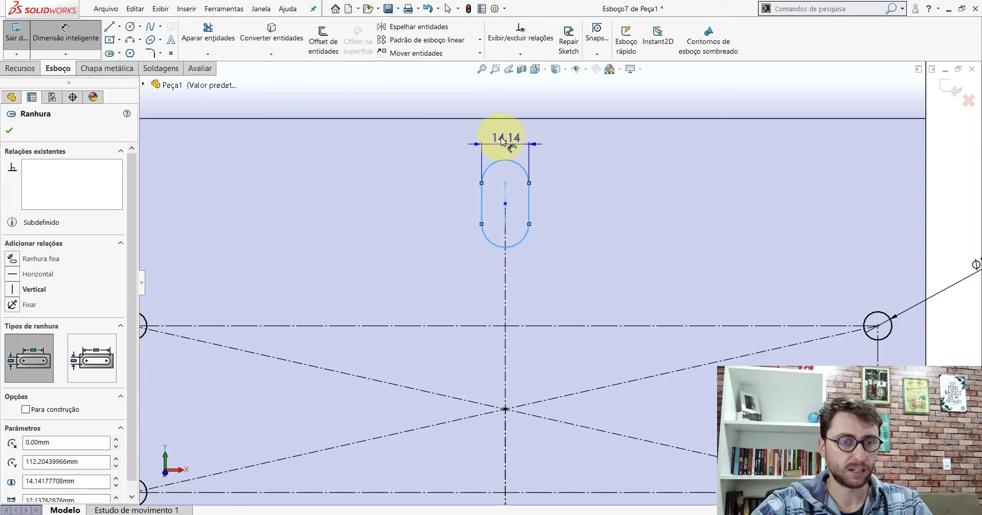
left_click(505, 138)
type("13")
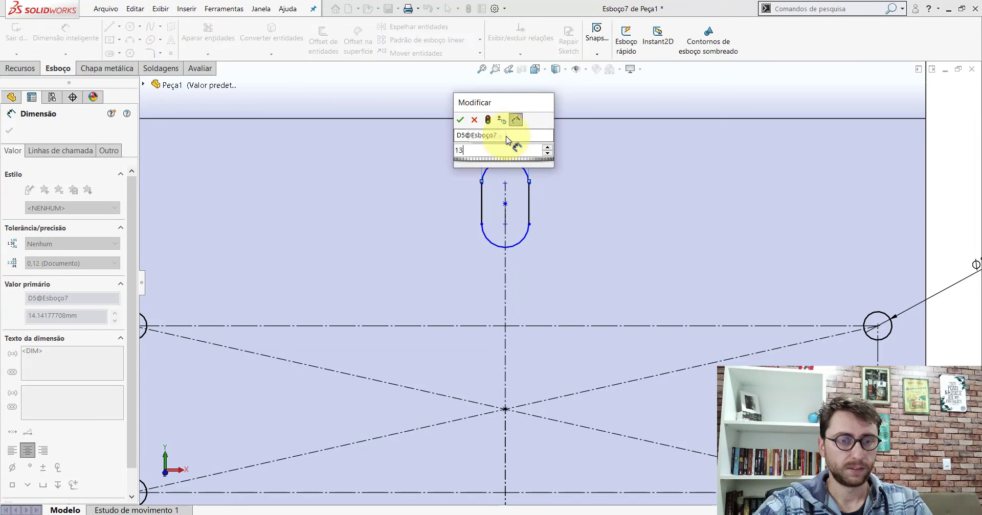
key("Return")
left_click(484, 197)
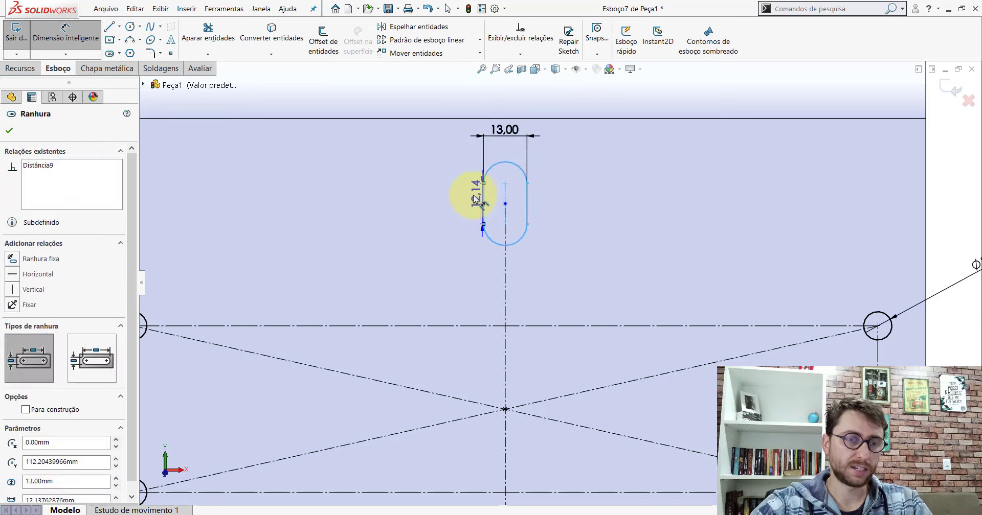
left_click(443, 200)
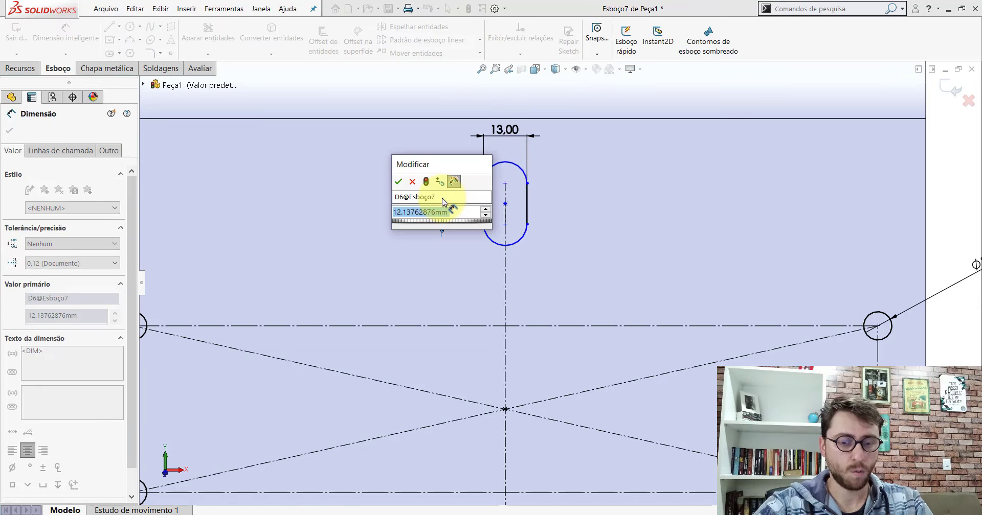
type("4")
key("Return")
scroll(510, 218, "up", 3)
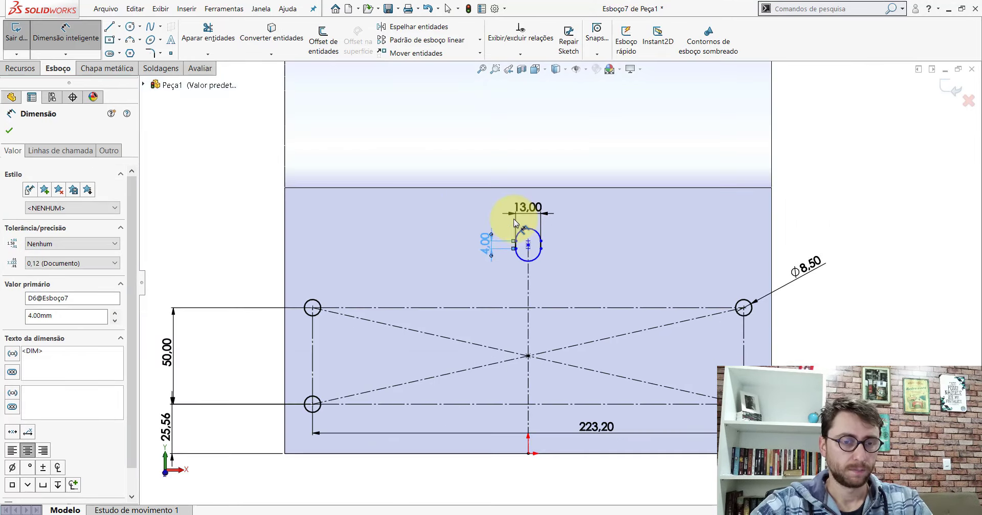
key("Escape")
left_click(494, 487)
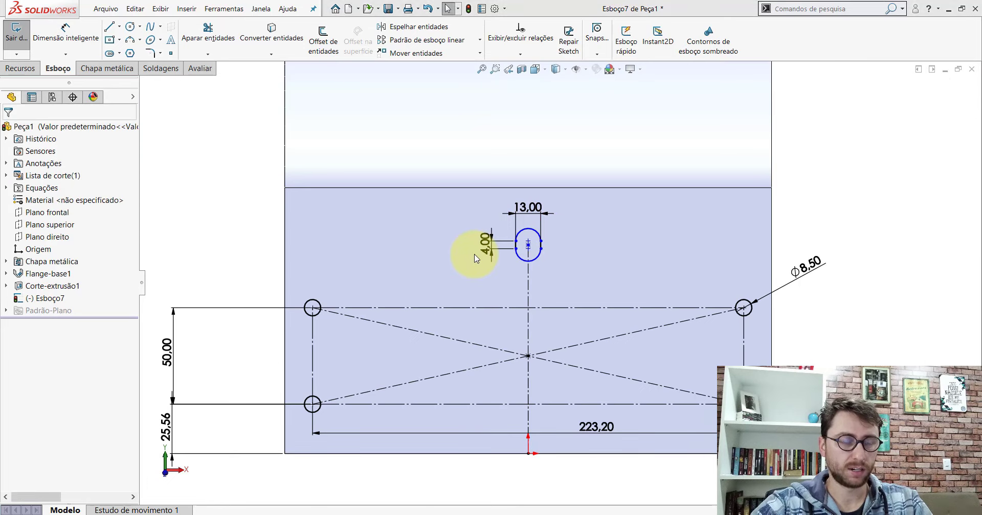
- Measure from a slot point to the reference part's bottom edge, reading 121.75 mm
left_click(200, 68)
left_click(123, 36)
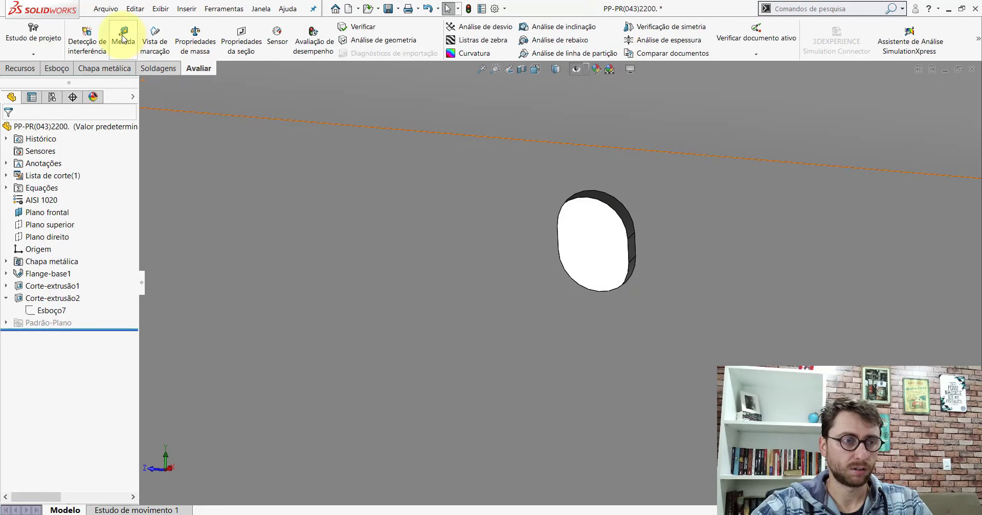
left_click(636, 245)
scroll(614, 271, "up", 3)
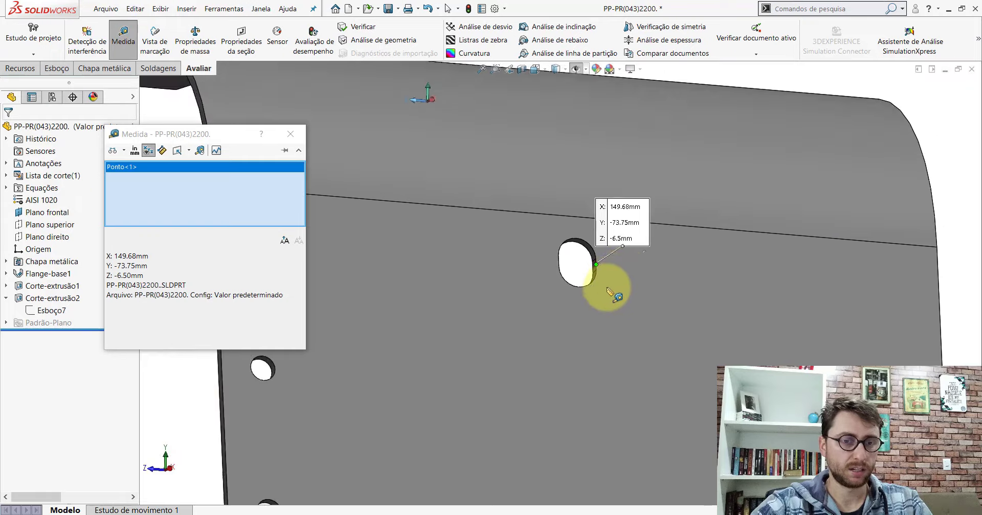
scroll(593, 317, "up", 3)
scroll(542, 348, "down", 3)
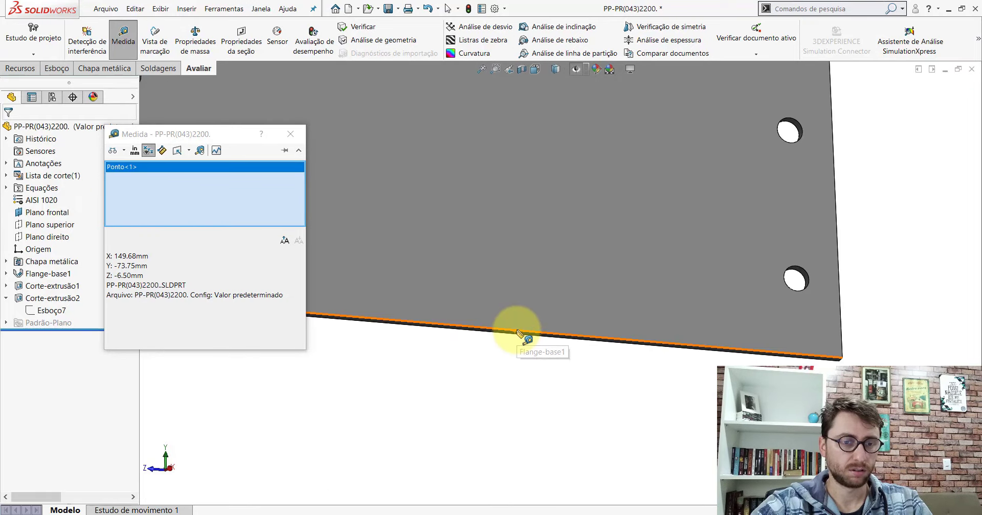
left_click(518, 333)
scroll(532, 307, "up", 2)
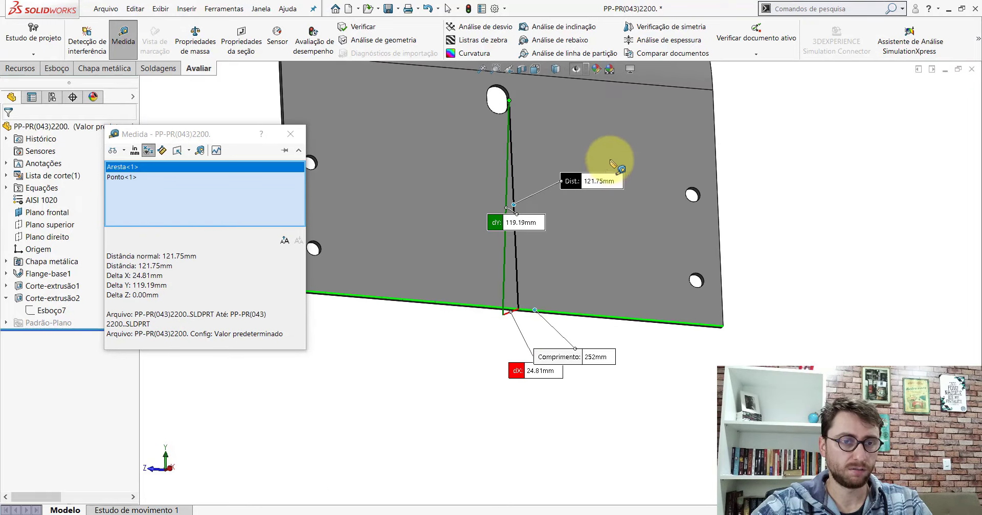
left_click(517, 377)
key("Escape")
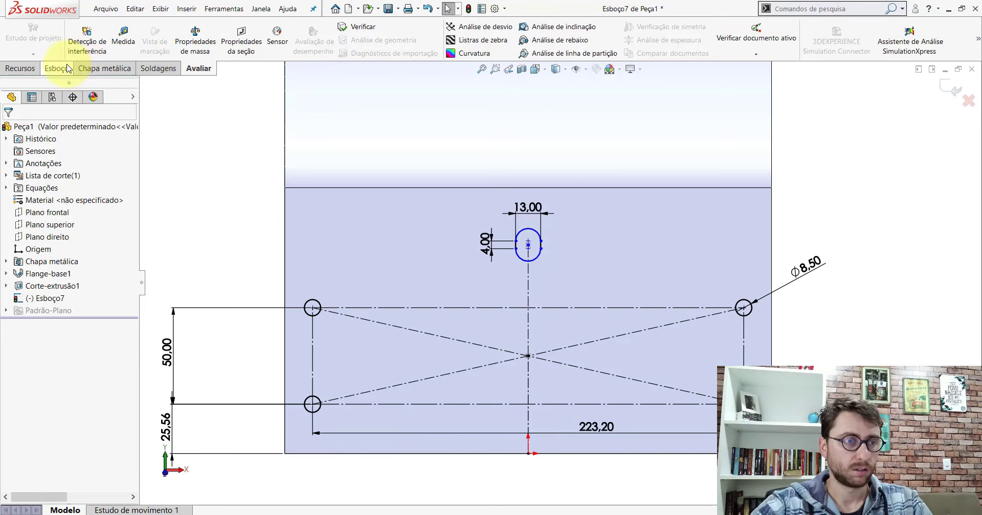
- Dimension the centerline length to 121.75 mm, placing the slot above the plate's bottom edge
left_click(58, 68)
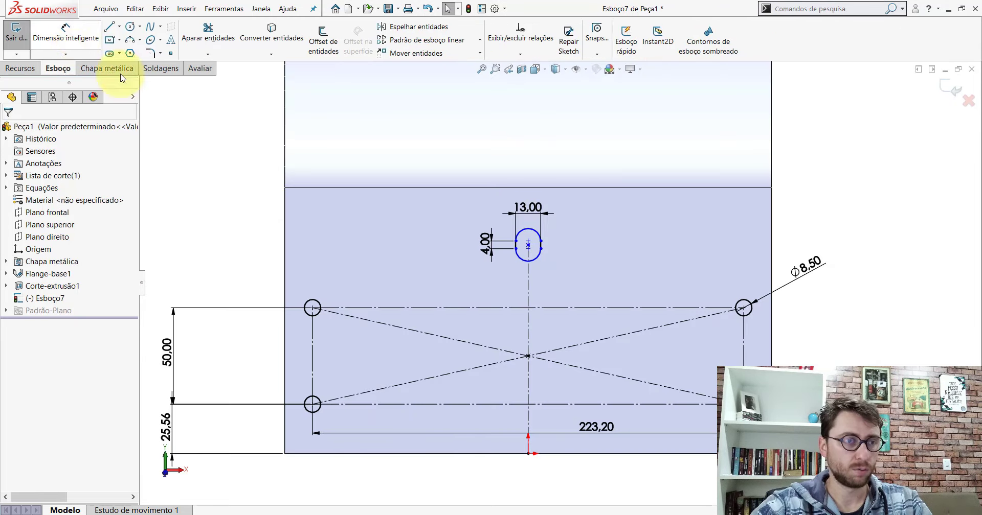
key("d")
left_click(527, 295)
scroll(403, 337, "up", 2)
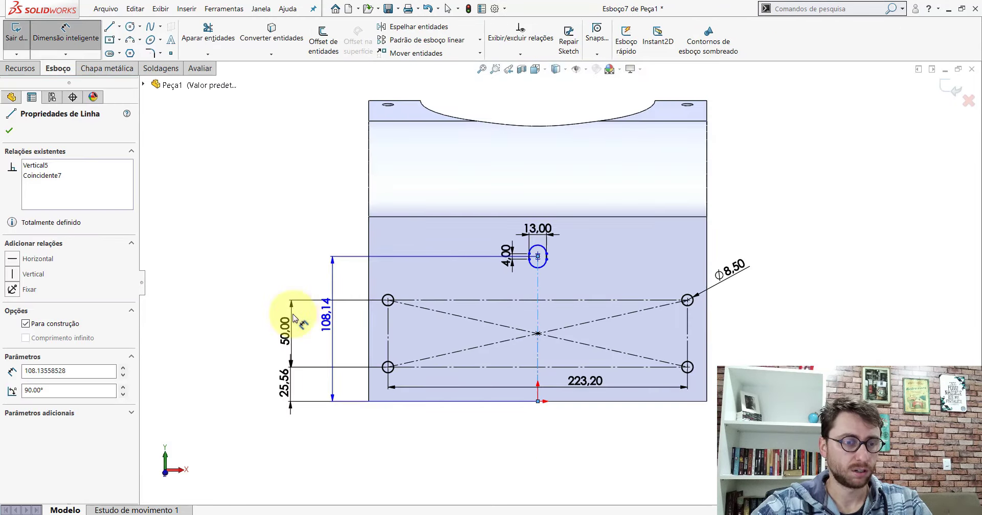
left_click(238, 329)
type("12")
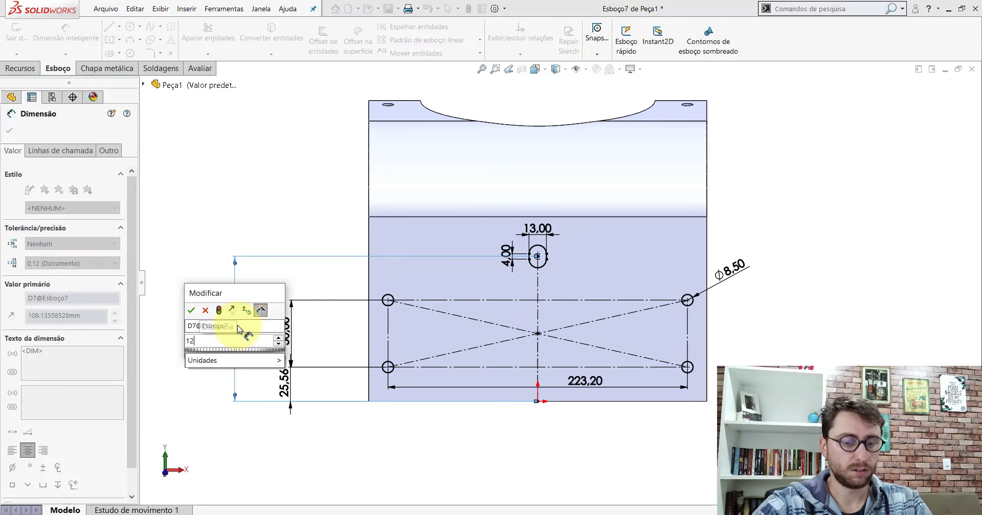
type("1,75")
key("Return")
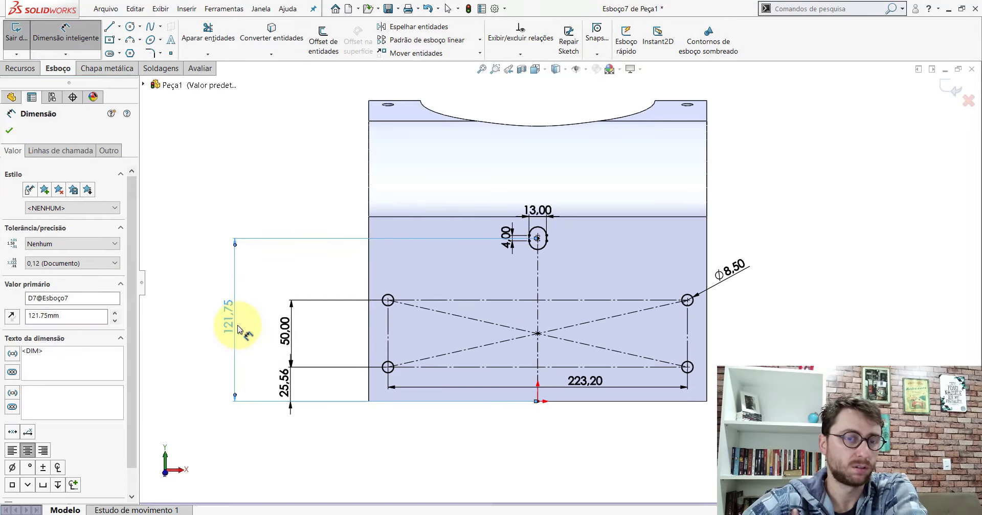
key("Escape")
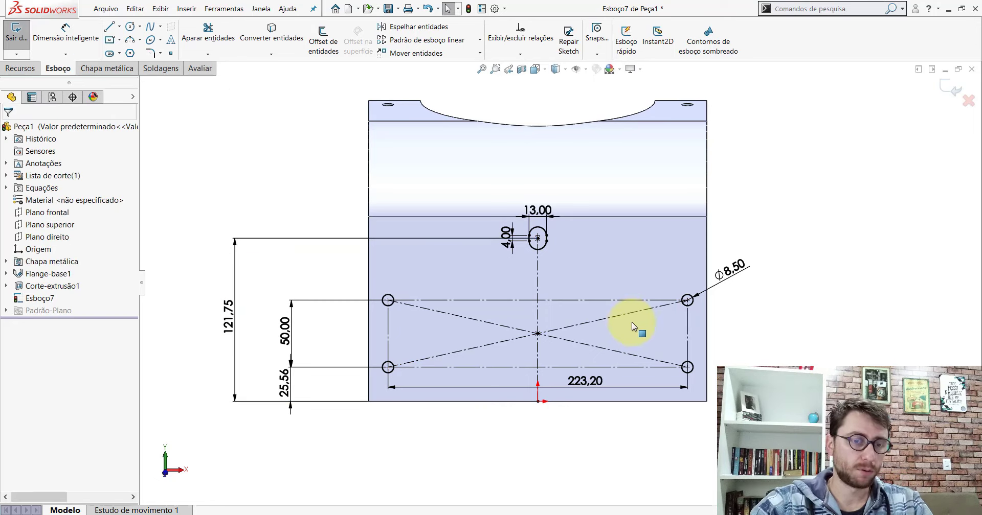
scroll(631, 322, "up", 2)
scroll(551, 263, "down", 2)
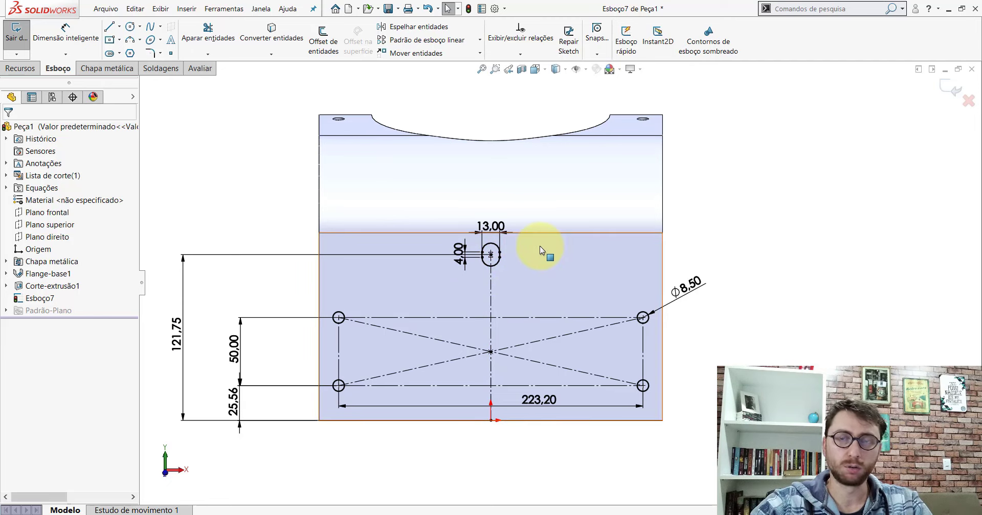
- Create an Extruded Cut set to Passante (through all), producing Corte-extrusão2
left_click(20, 68)
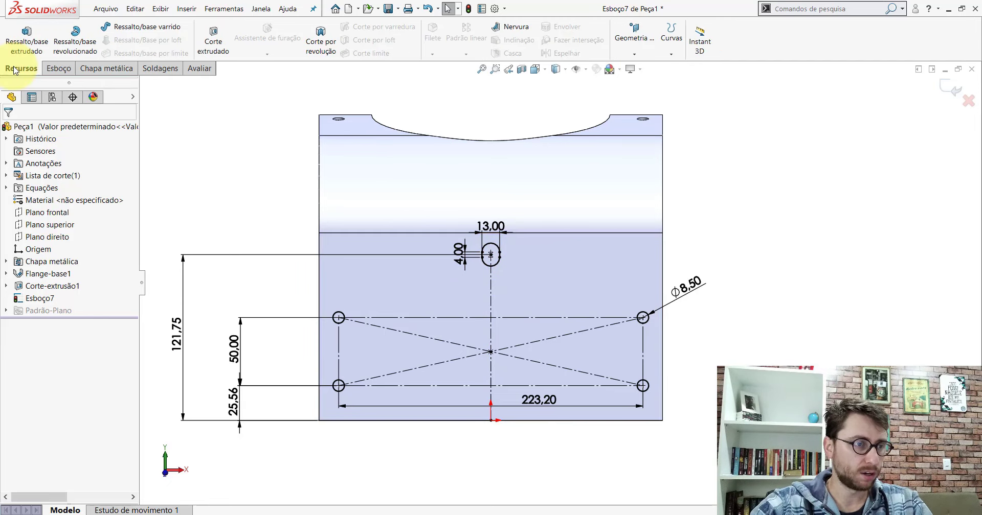
left_click(213, 40)
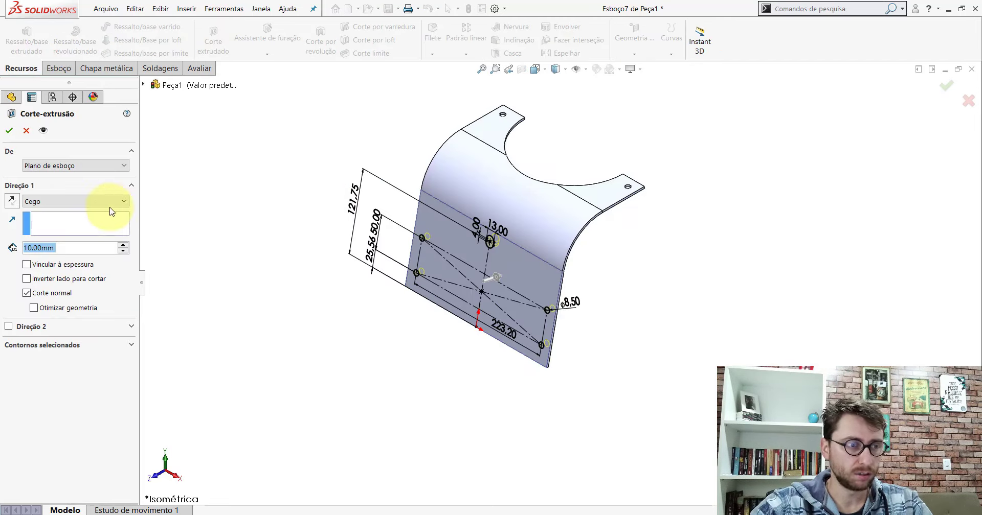
left_click(68, 200)
left_click(50, 226)
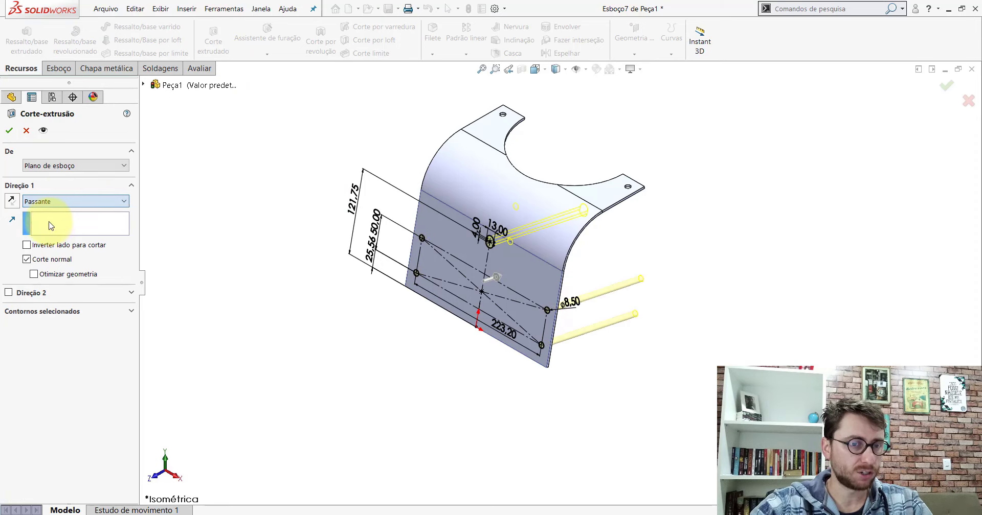
right_click(436, 184)
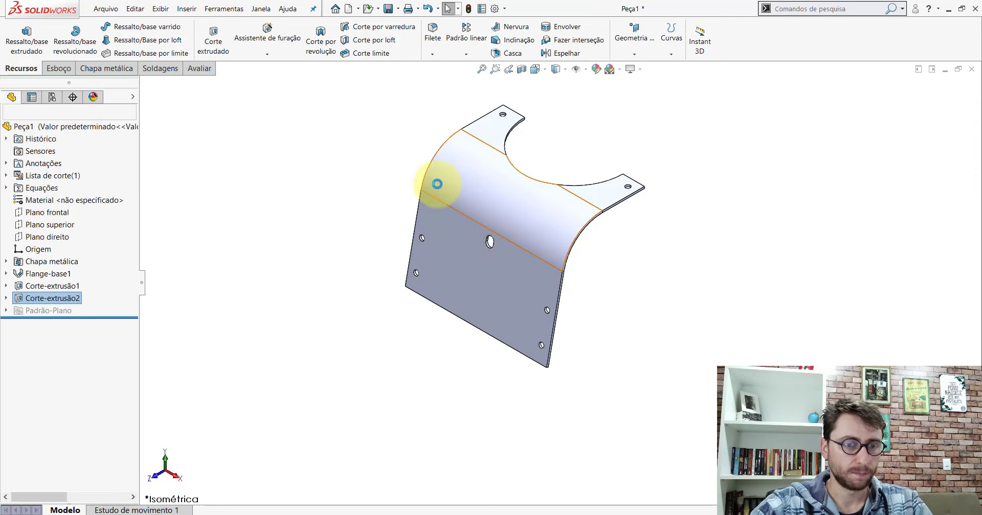
mouse_move(570, 301)
middle_mouse_down()
mouse_move(368, 197)
mouse_move(537, 230)
middle_mouse_up()
left_click(99, 73)
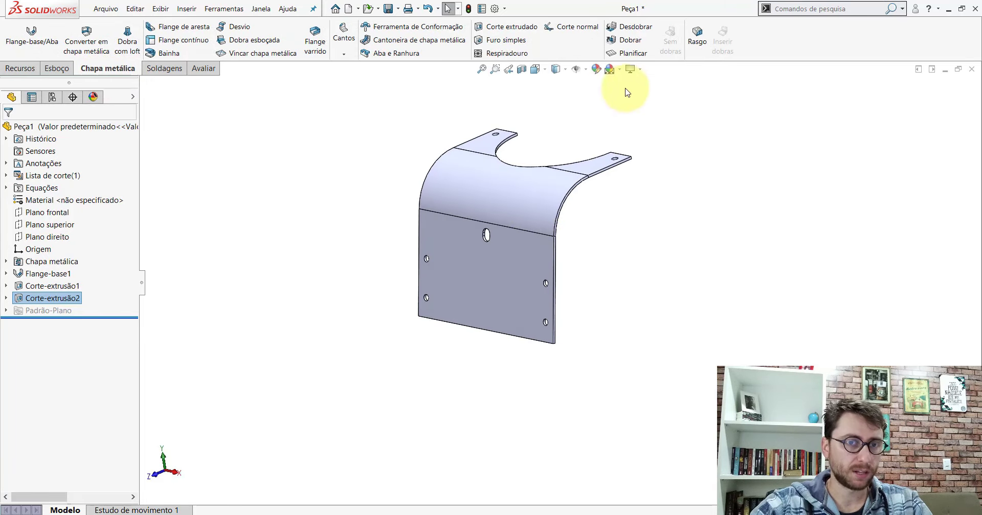
left_click(632, 52)
mouse_move(565, 209)
middle_mouse_down()
mouse_move(543, 230)
mouse_move(581, 280)
mouse_move(591, 226)
mouse_move(575, 260)
middle_mouse_up()
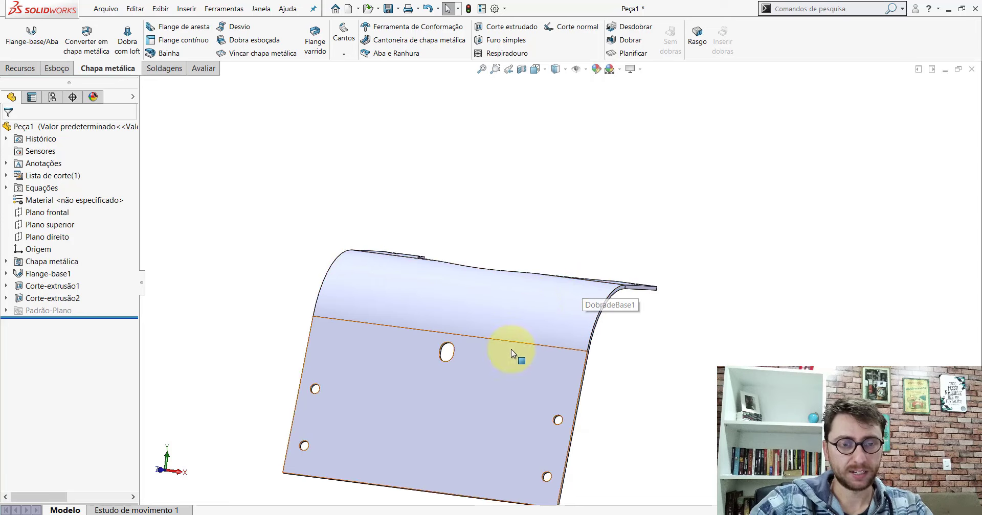
mouse_move(586, 334)
middle_mouse_down()
mouse_move(541, 278)
mouse_move(499, 164)
middle_mouse_up()
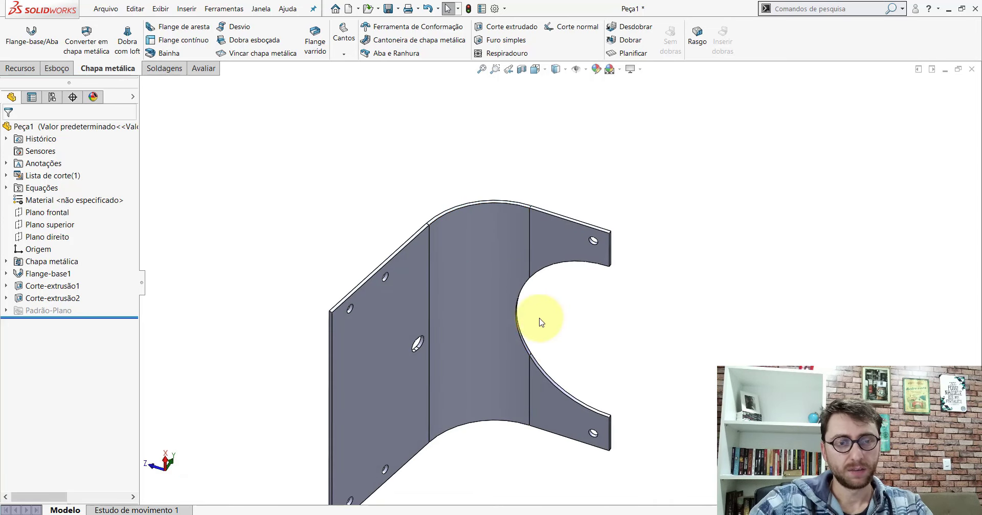
mouse_move(502, 238)
middle_mouse_down()
mouse_move(521, 366)
mouse_move(510, 241)
middle_mouse_up()
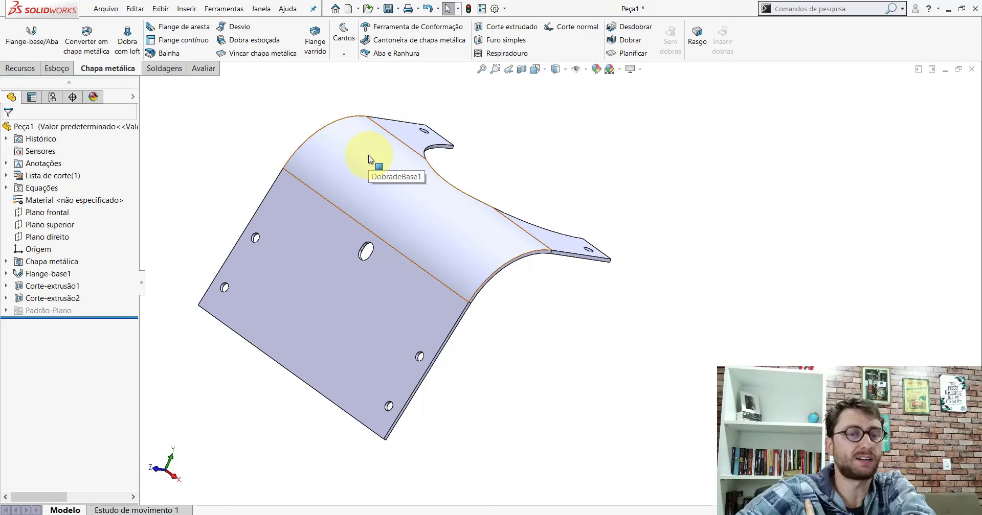
left_click(535, 70)
left_click(575, 84)
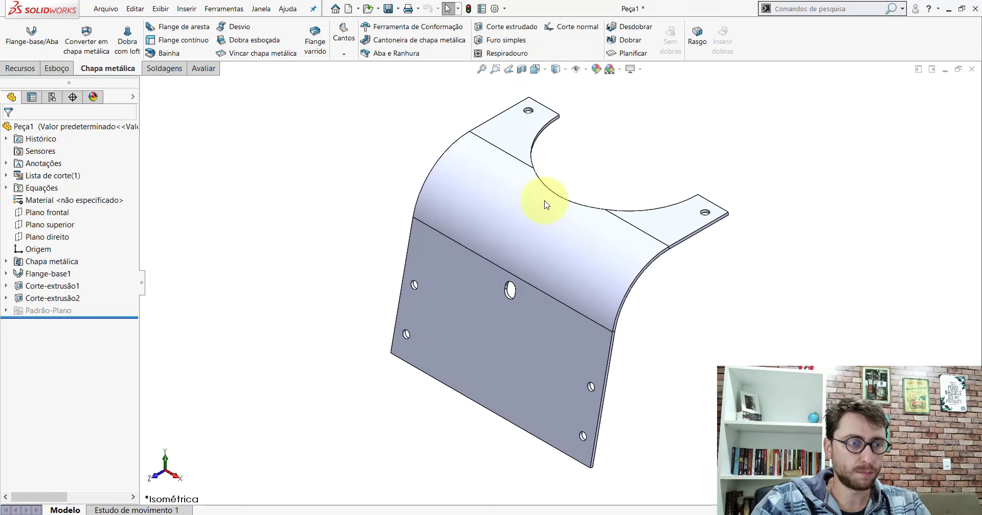
- Assign AISI 1020 to Peça1, then show reference part PP-PR(043)2200 in isometric view
right_click(86, 203)
left_click(125, 243)
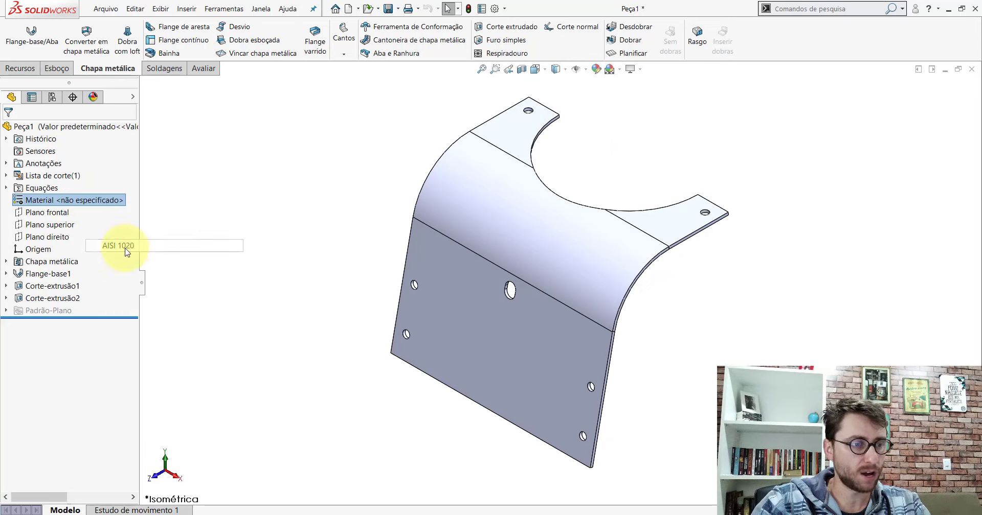
left_click(467, 466)
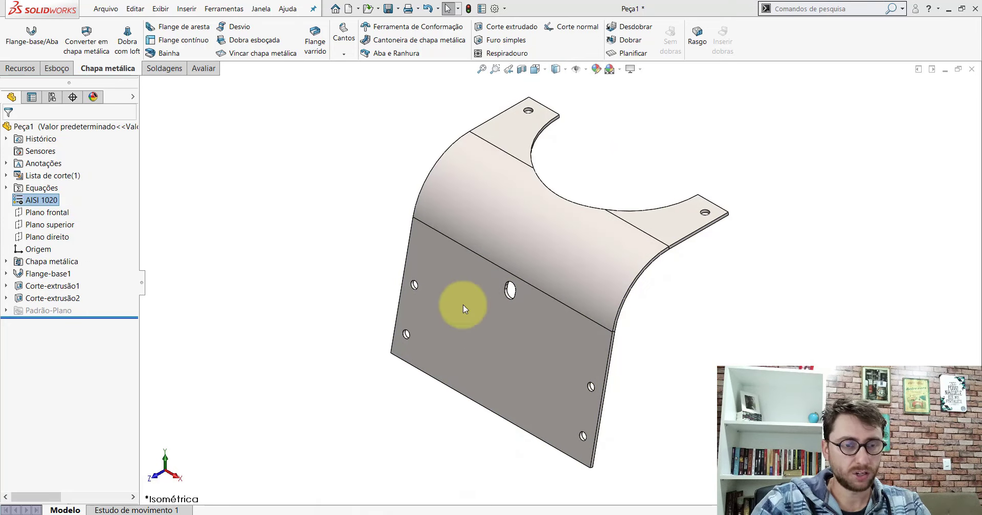
left_click(536, 69)
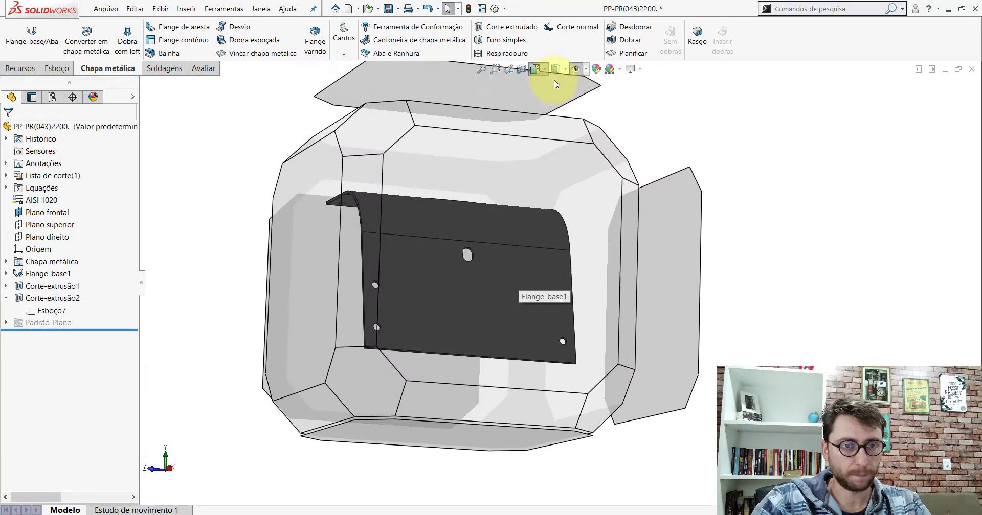
left_click(592, 97)
mouse_move(821, 193)
middle_mouse_down()
mouse_move(624, 204)
mouse_move(600, 303)
middle_mouse_up()
key("space")
left_click(400, 292)
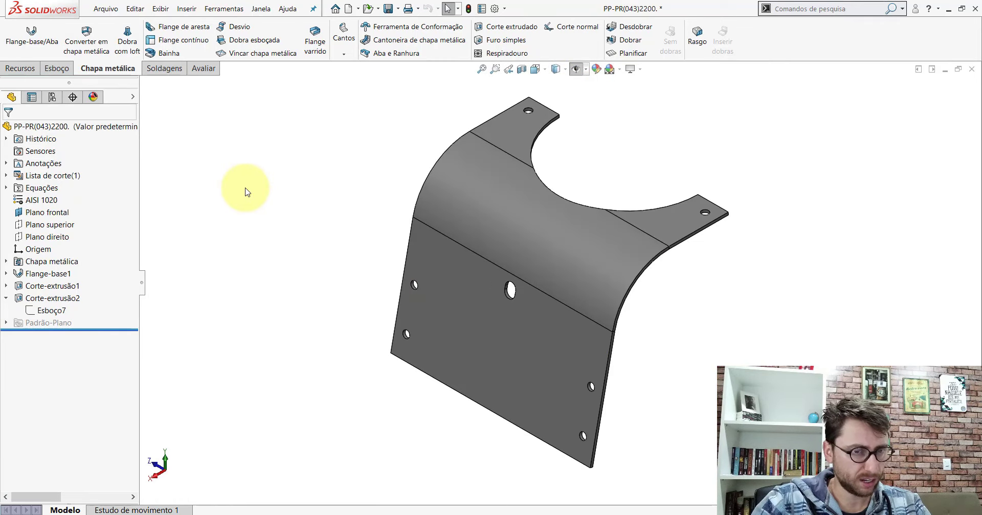
- Check the reference part's appearance colour (RGB 105), then return to Peça1
right_click(77, 126)
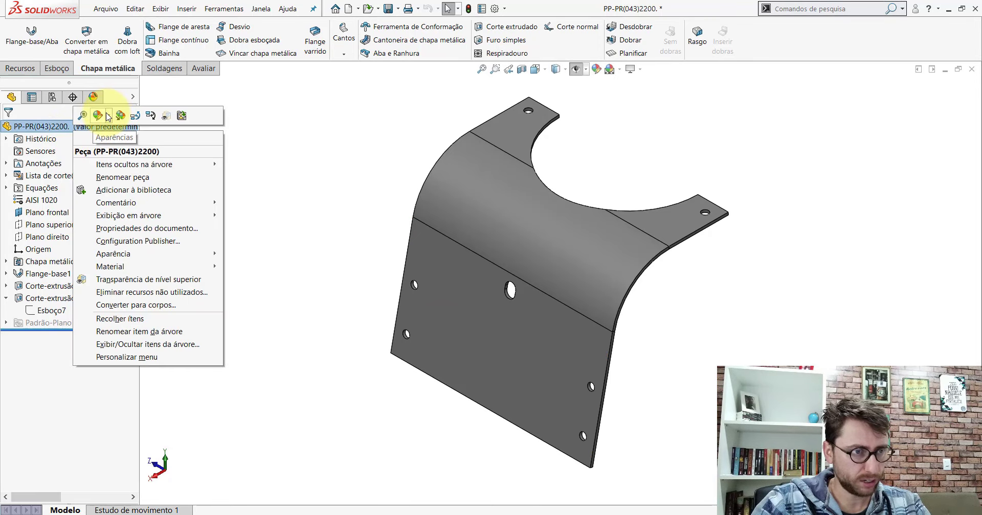
left_click(161, 217)
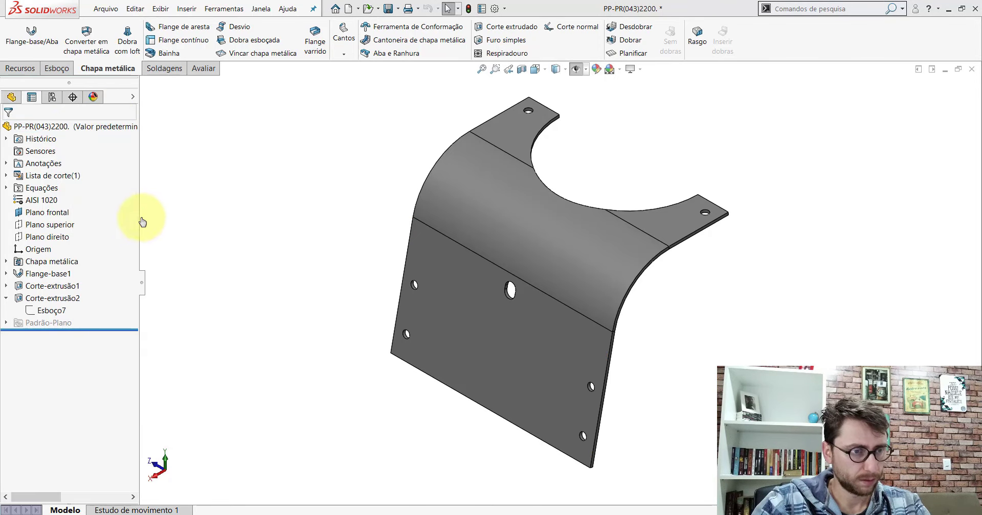
left_click_drag(135, 217, 132, 275)
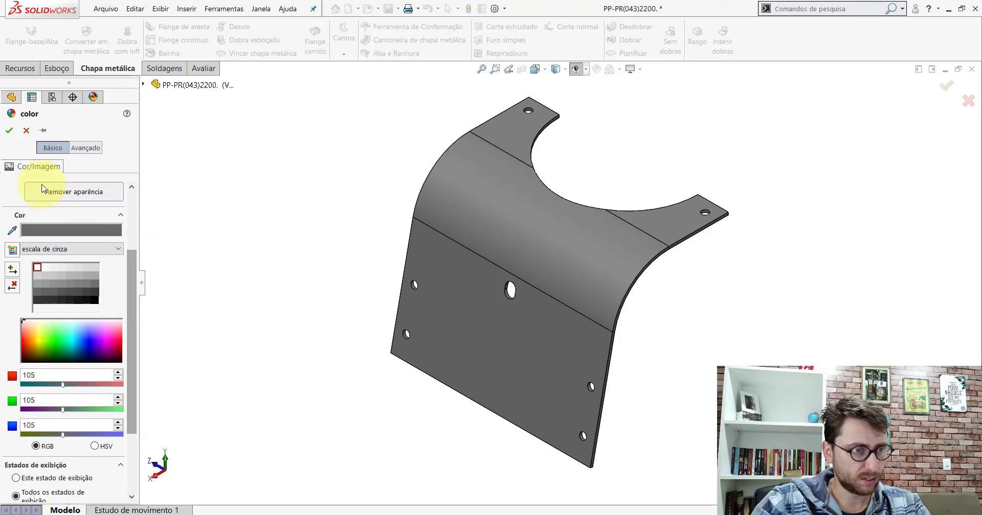
left_click(43, 189)
left_click(9, 131)
left_click(302, 228)
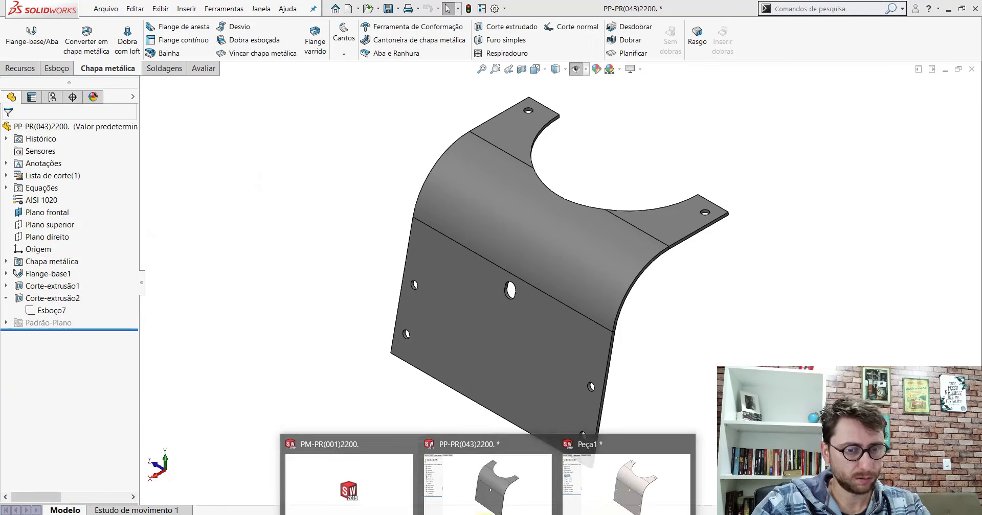
left_click(626, 480)
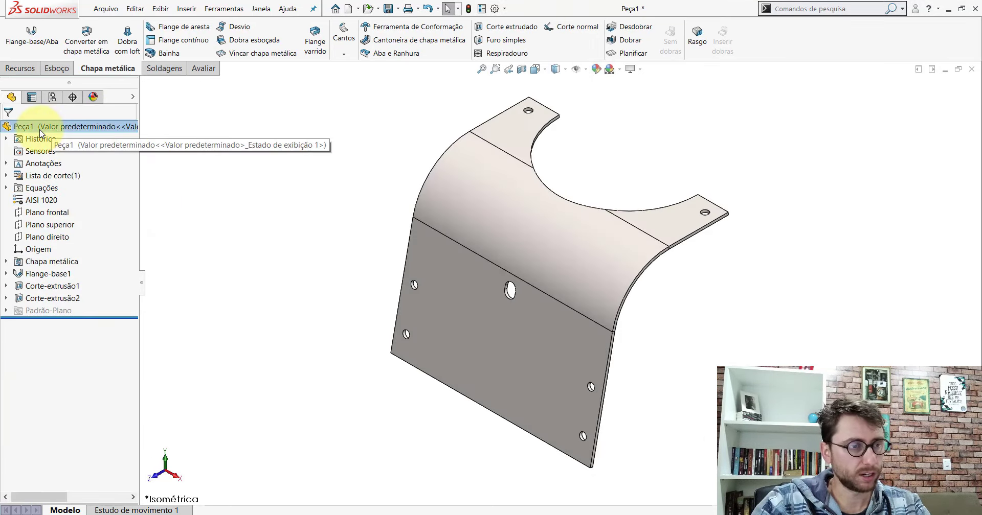
- Edit Peça1's polished steel appearance, setting its R, G and B values to 105
right_click(40, 130)
left_click(77, 117)
left_click(171, 175)
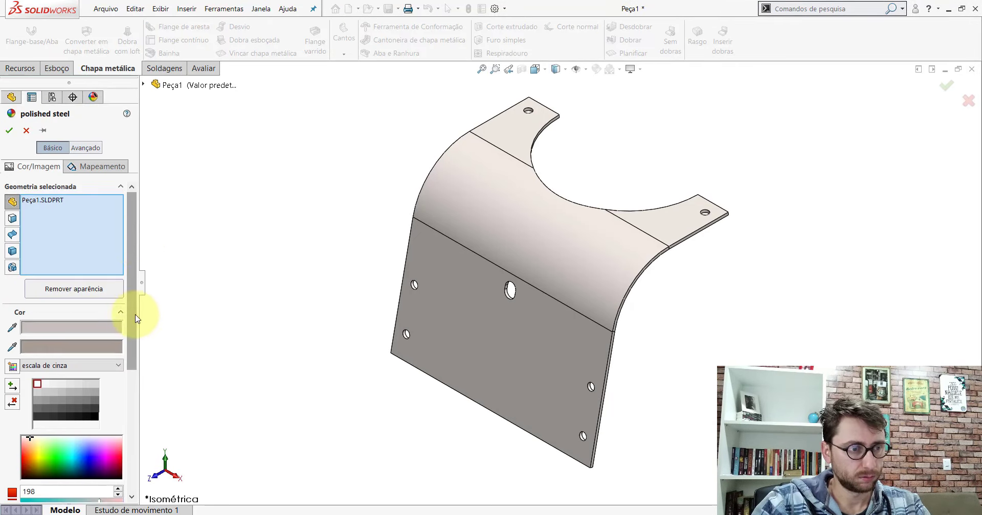
scroll(81, 324, "down", 5)
double_click(63, 314)
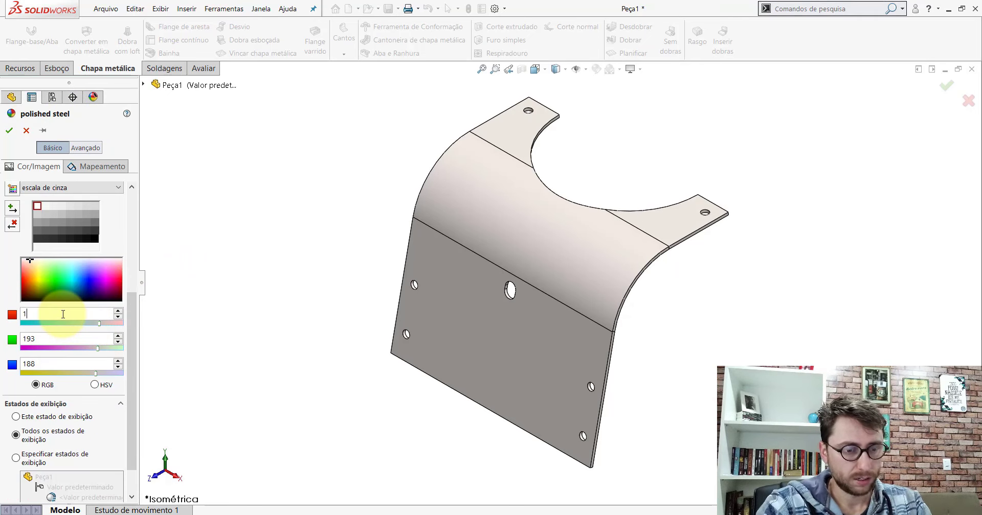
type("05")
double_click(52, 342)
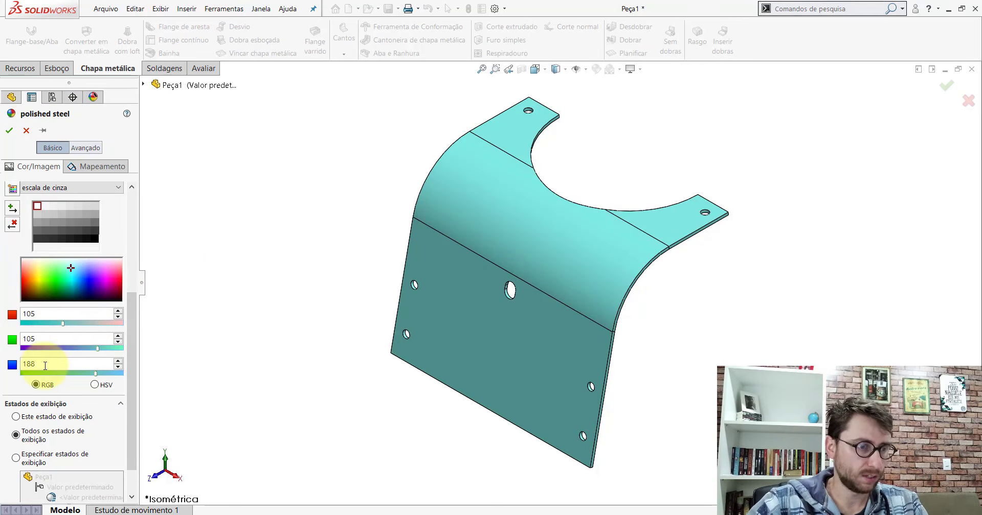
double_click(45, 364)
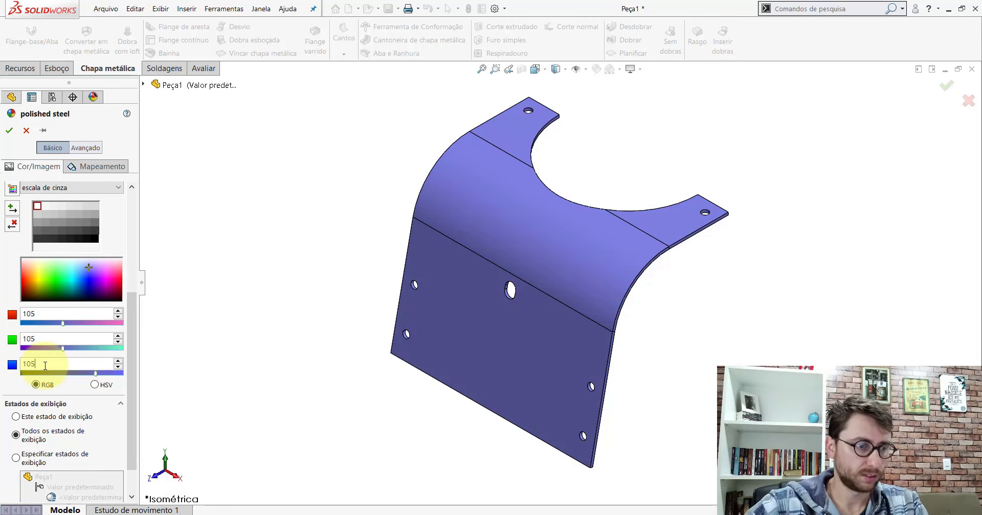